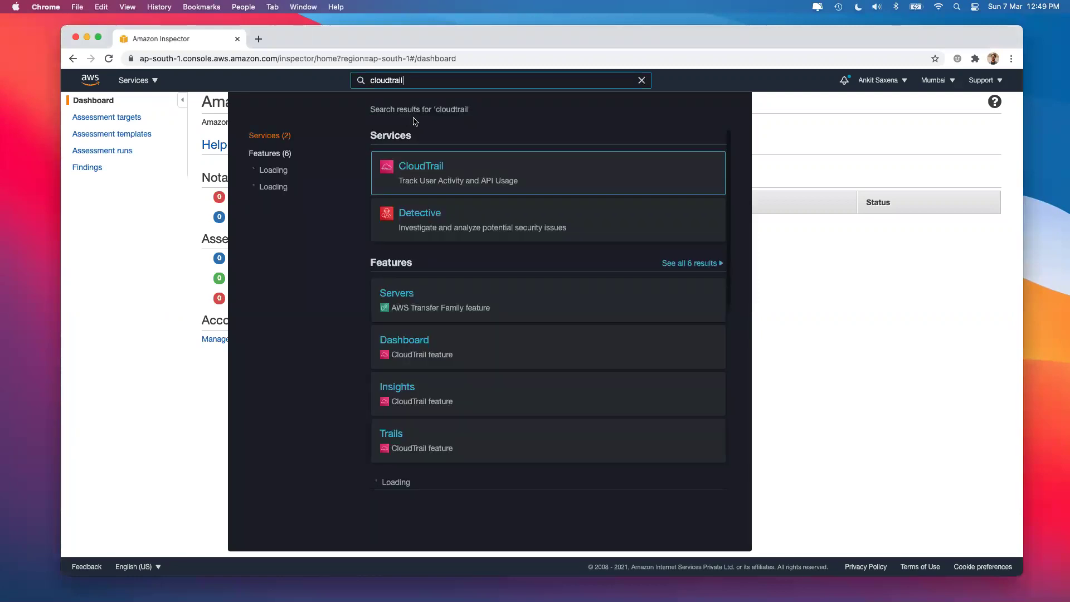
Open CloudTrail's Event history, widen the Event name and Event time columns, and look through the listed events
left_click(424, 164)
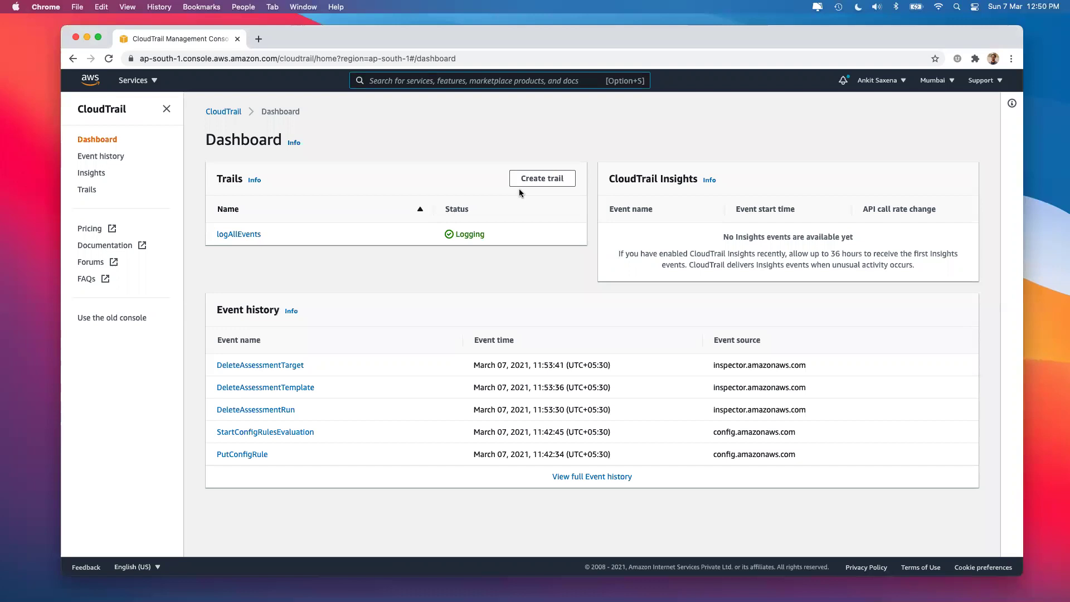
left_click(100, 161)
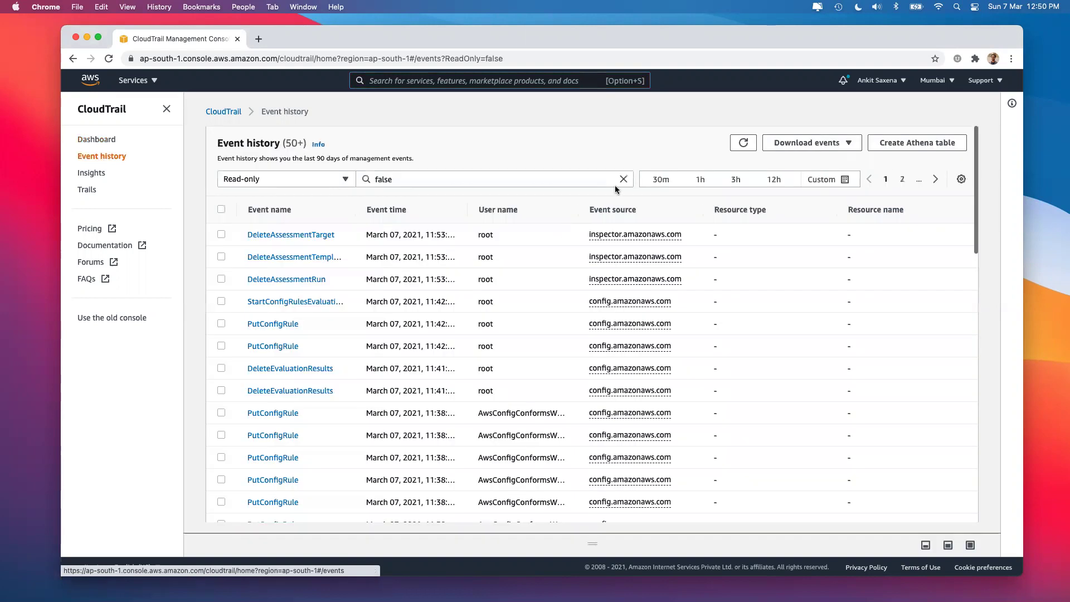
left_click_drag(354, 211, 394, 211)
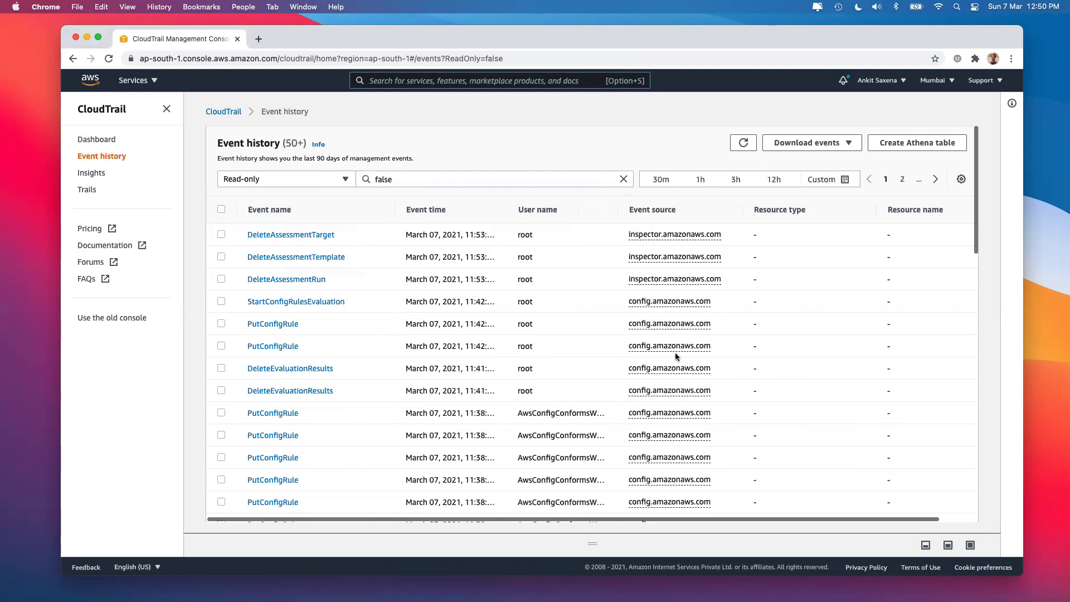
scroll(676, 355, "down", 5)
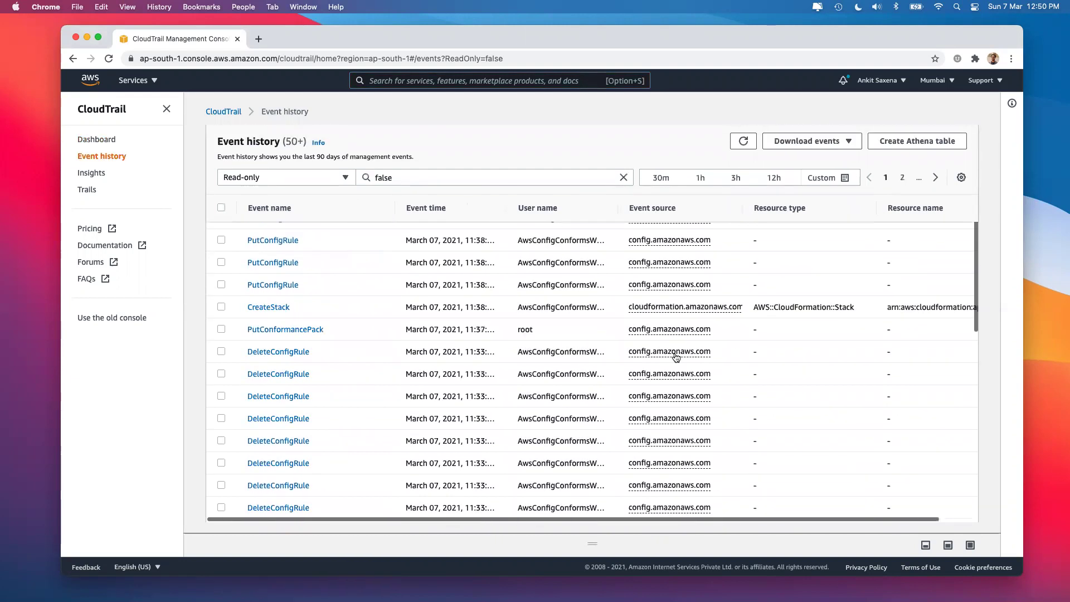
scroll(658, 322, "down", 10)
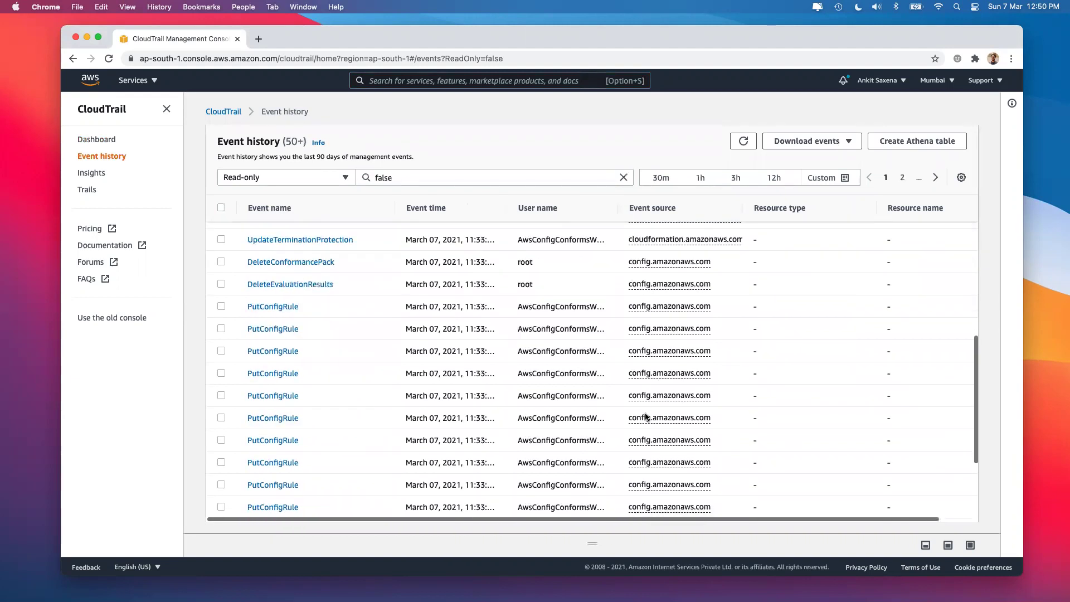
scroll(645, 415, "down", 1)
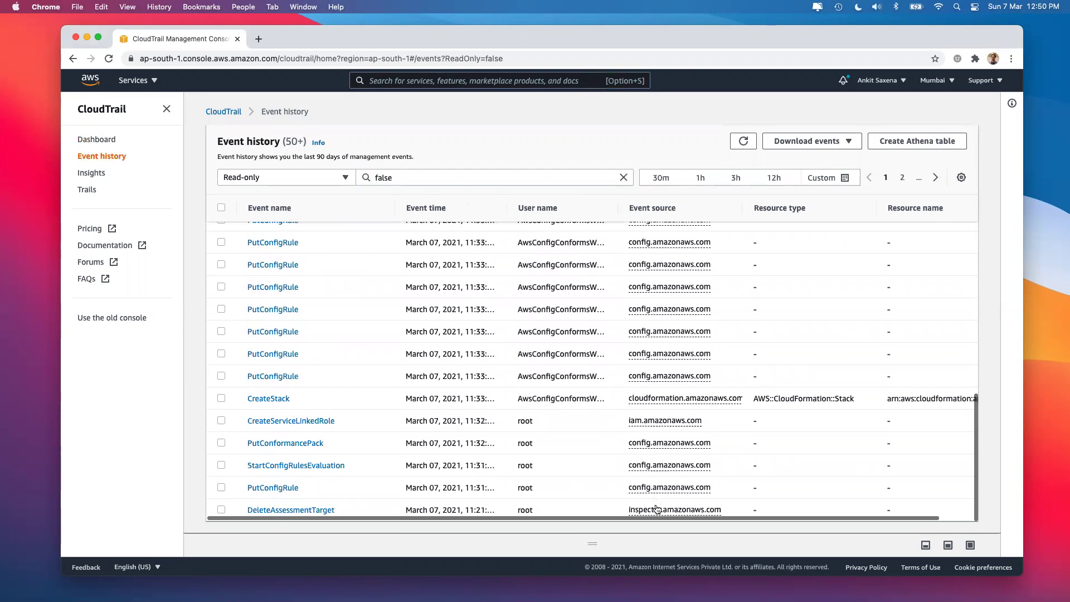
scroll(473, 352, "up", 10)
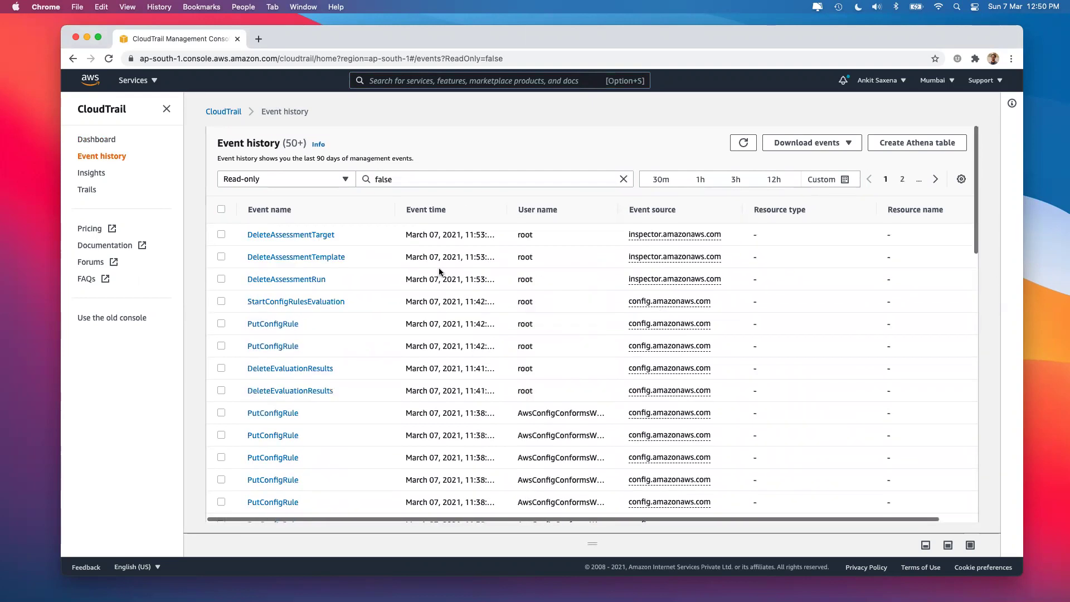
left_click_drag(506, 207, 571, 207)
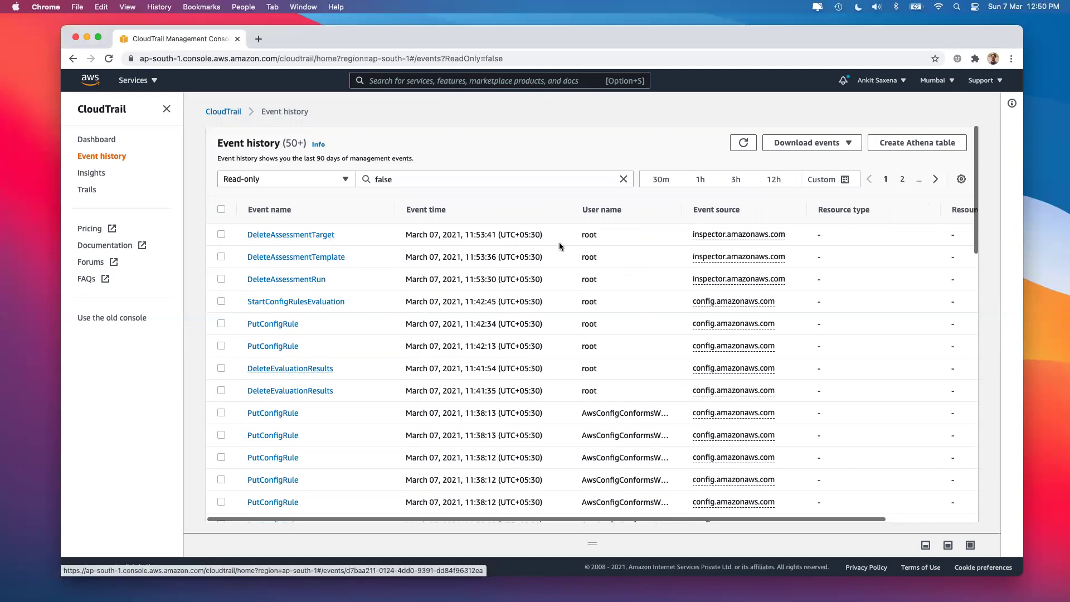
Filter the event history by the 30m, 1h and 3h time ranges in turn, and clear the time filter
left_click(659, 182)
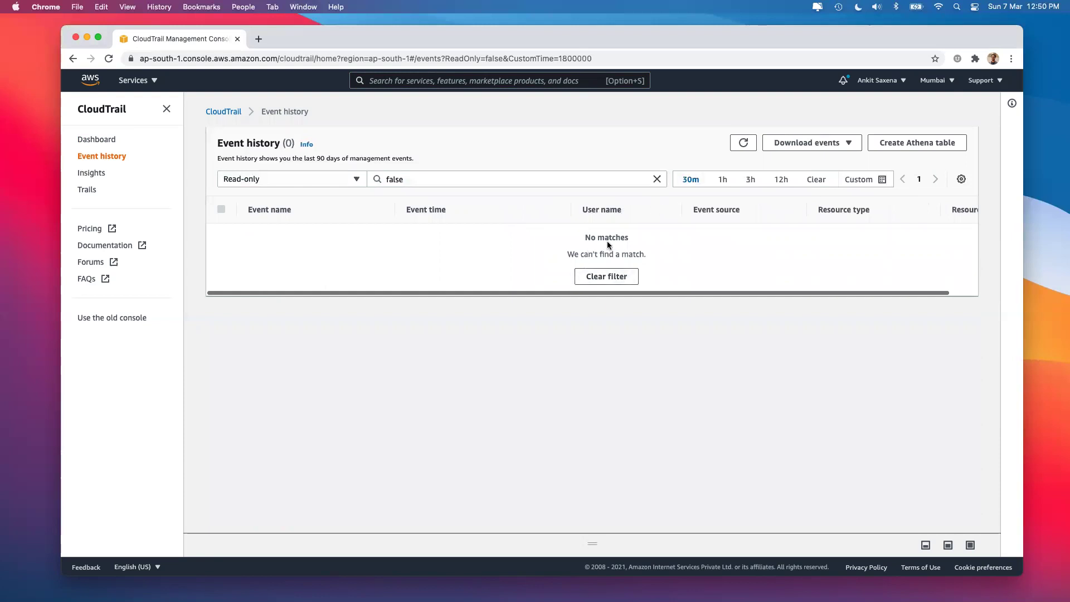
left_click(723, 180)
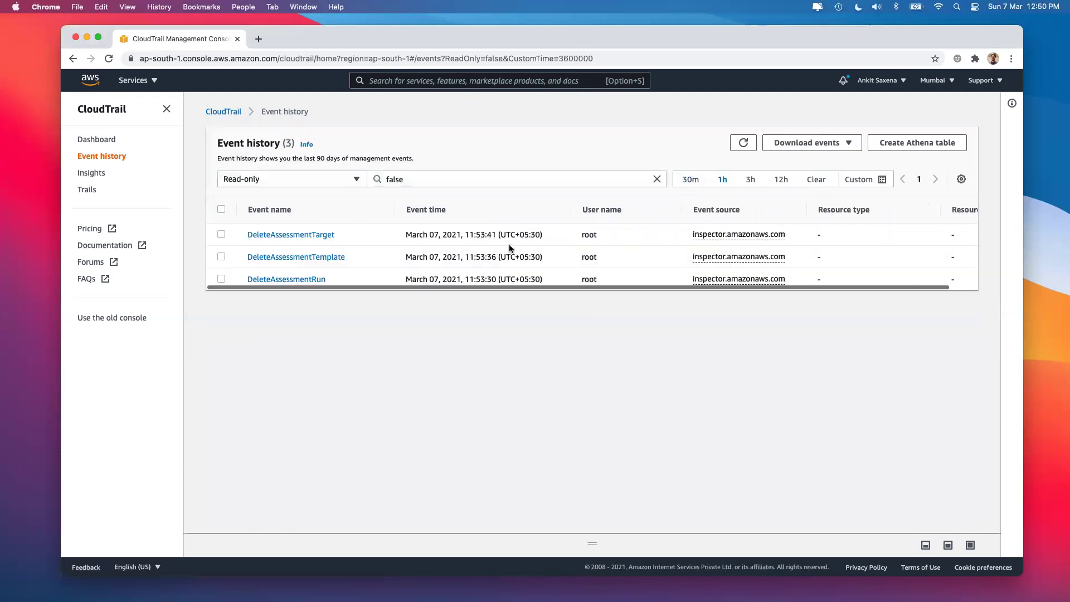
left_click(751, 179)
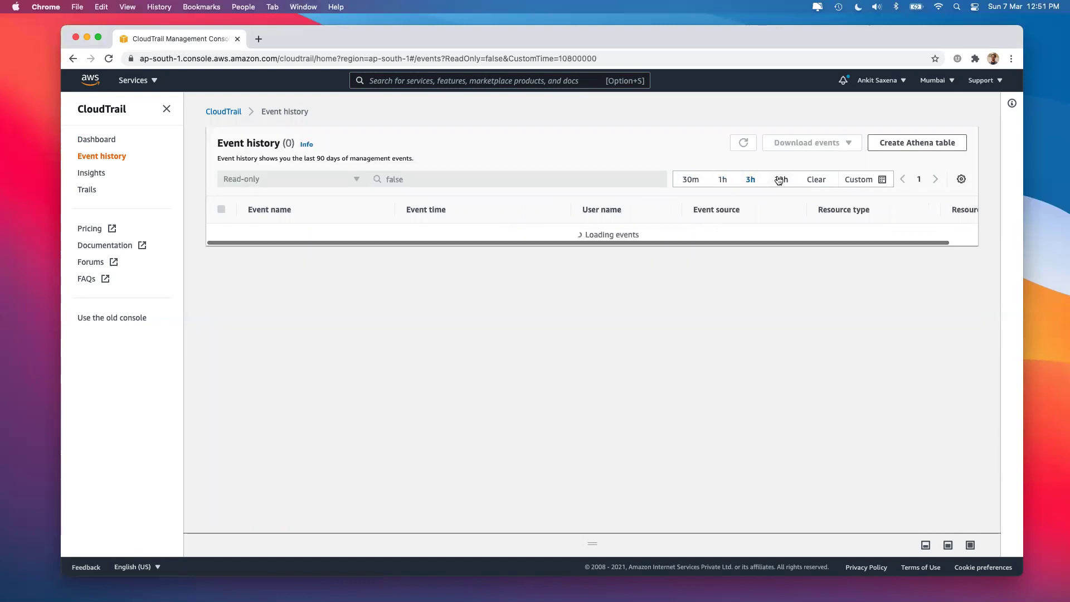
left_click(824, 179)
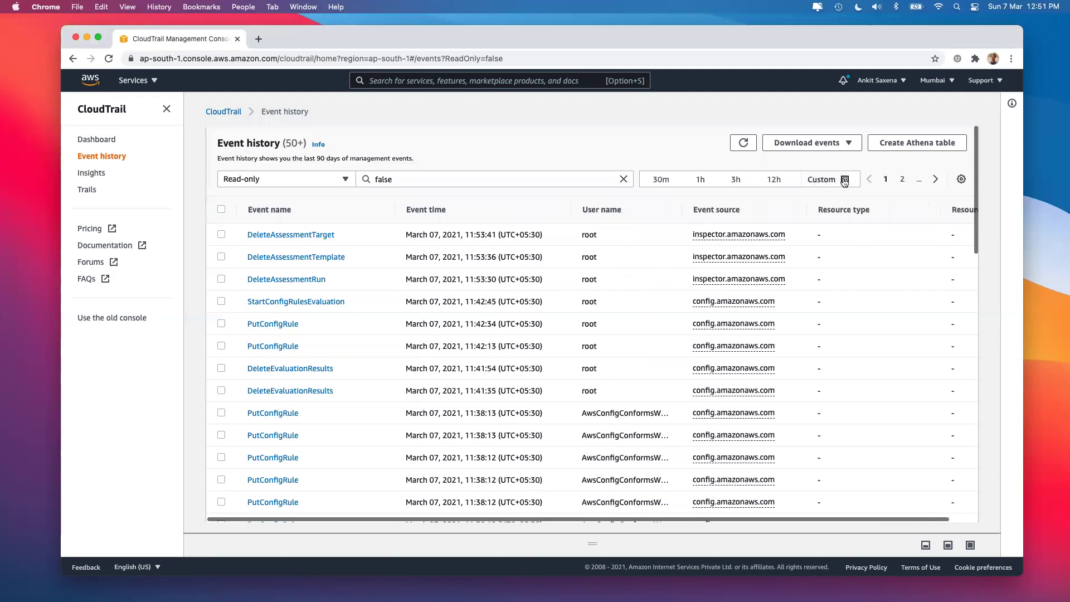
Check the custom time range options for the event history without applying one, and scan the event list
left_click(824, 179)
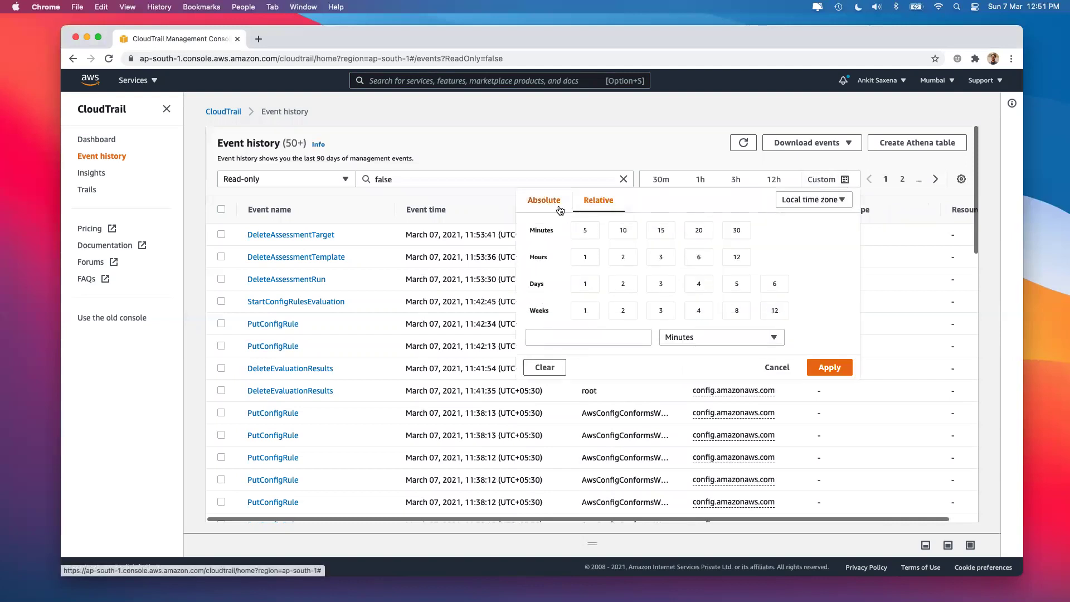
left_click(769, 367)
scroll(607, 370, "down", 10)
scroll(606, 371, "up", 10)
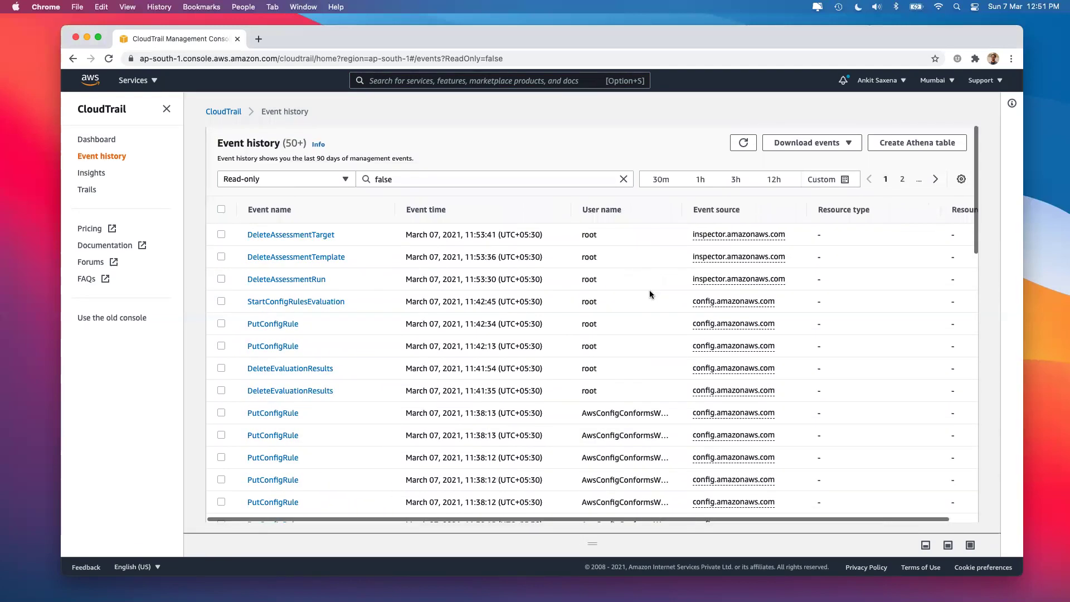
Download the event history as a CSV file and check the time range the download covers
left_click(830, 146)
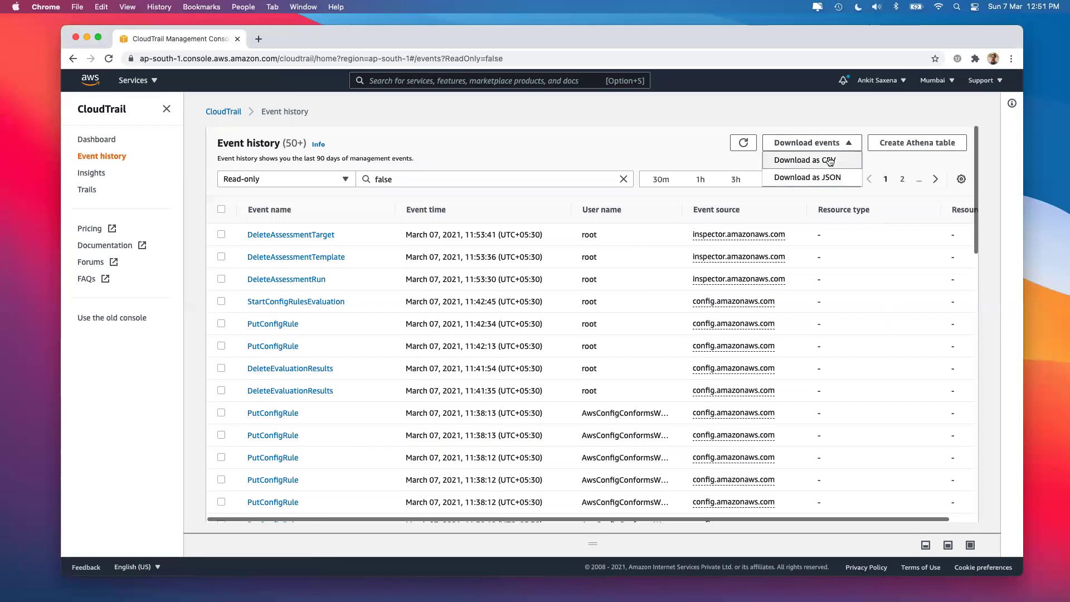
left_click(830, 160)
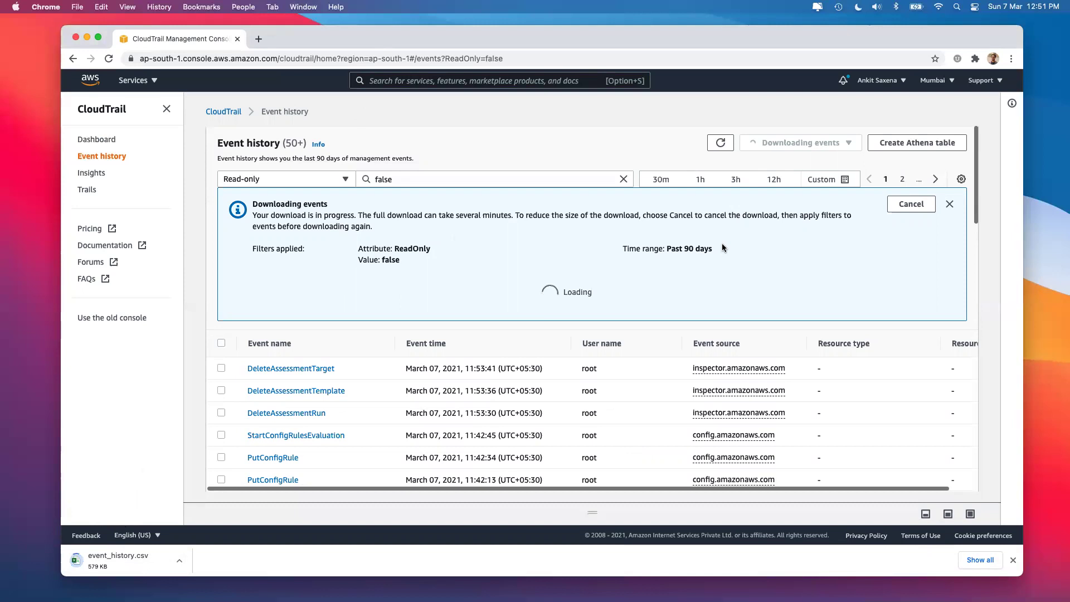
triple_click(698, 252)
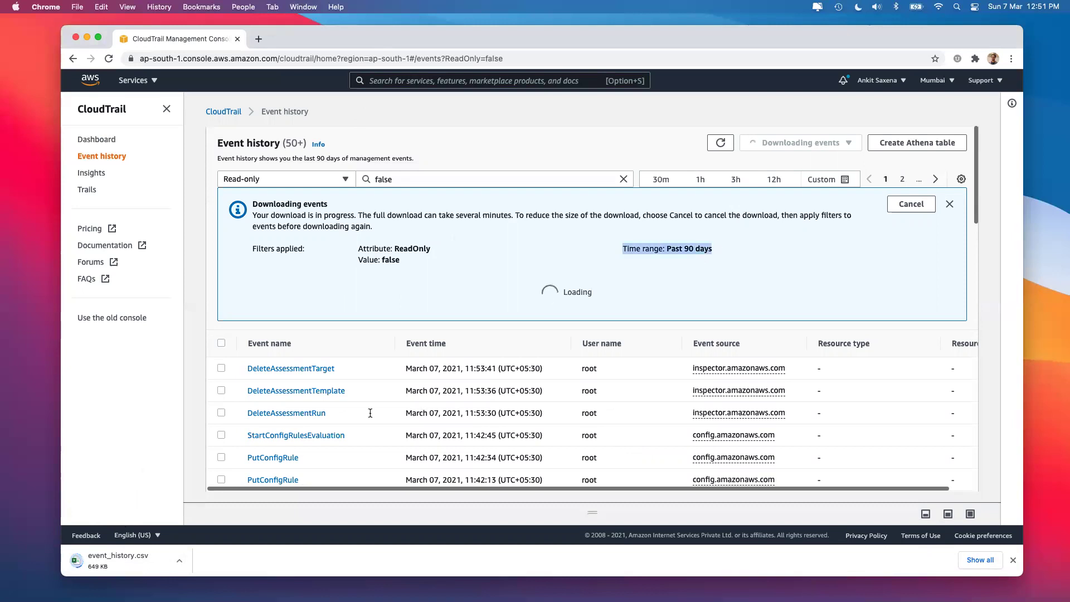
Open the logAllEvents trail and review its general details, KMS key alias, and management, data and Insights event settings
left_click(87, 190)
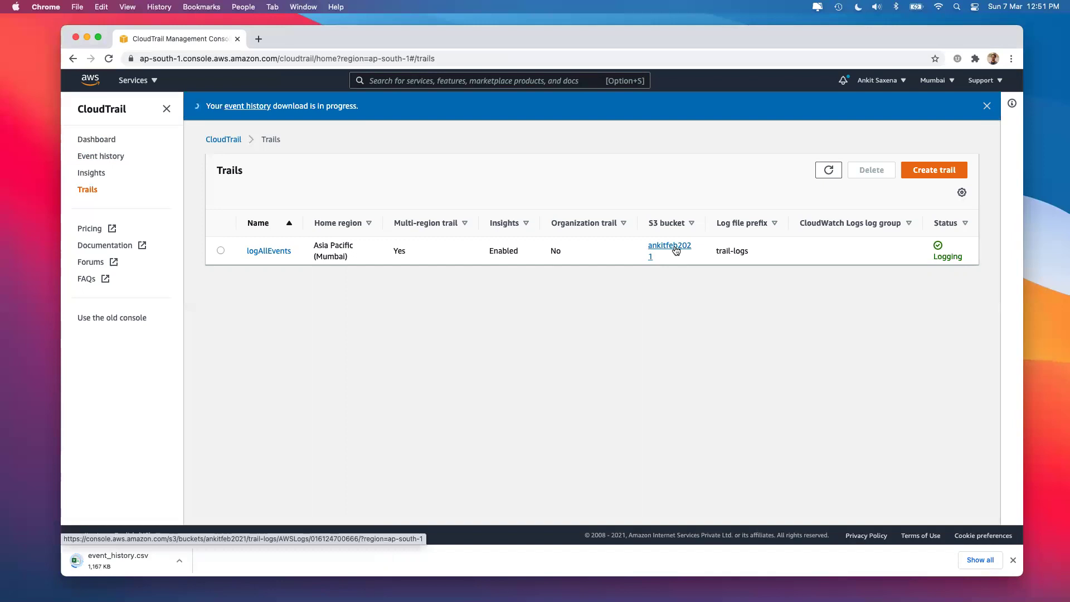
left_click(256, 252)
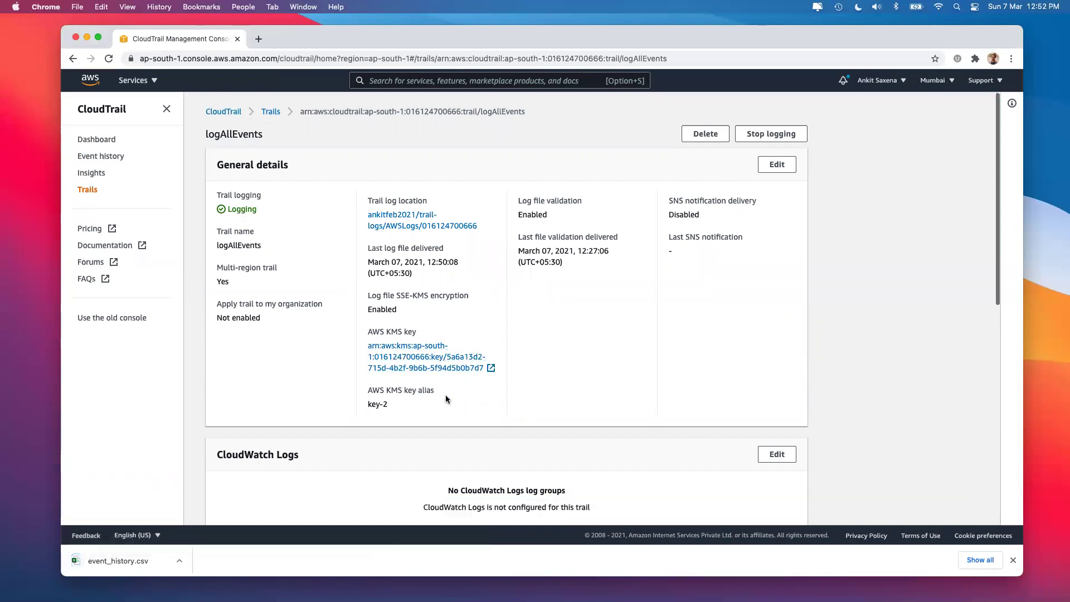
left_click_drag(368, 403, 390, 402)
scroll(436, 402, "down", 2)
scroll(436, 403, "down", 8)
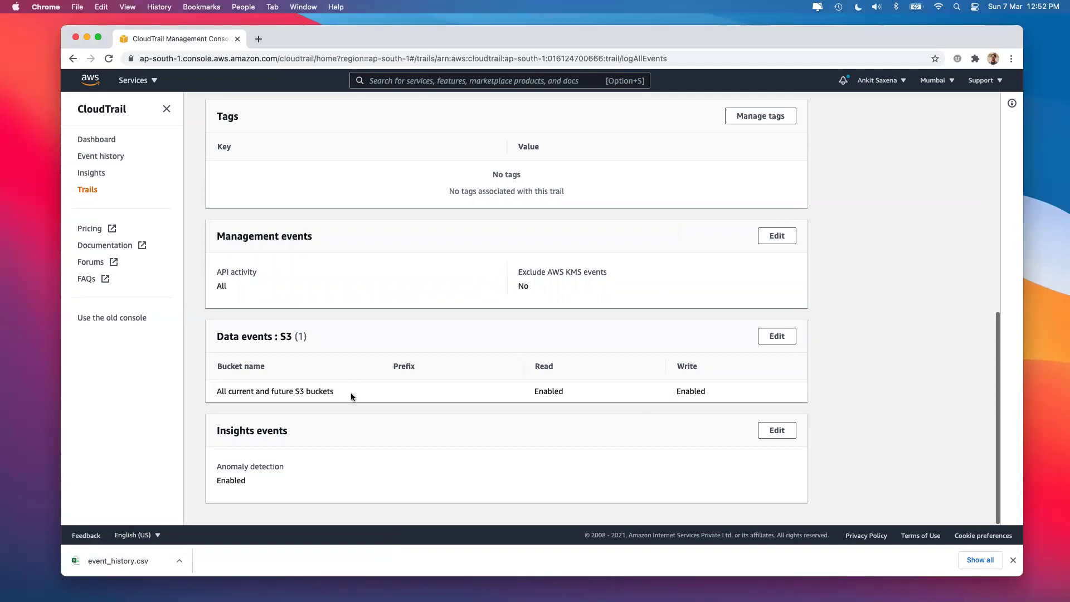
scroll(350, 395, "up", 3)
scroll(350, 392, "up", 5)
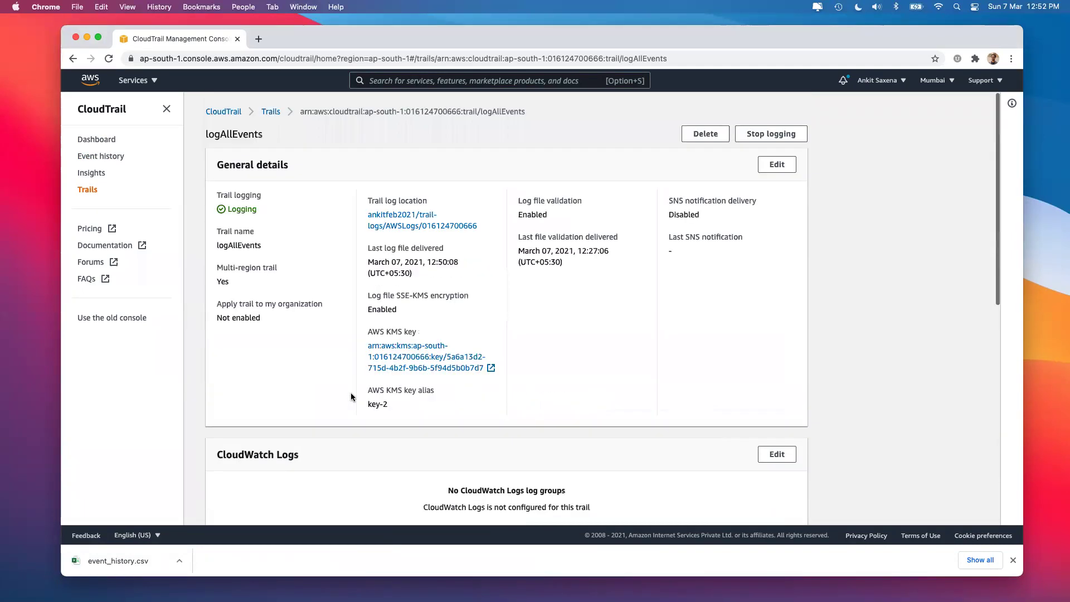
Open the logAllEvents trail's S3 log location in a new browser tab and switch to it
right_click(406, 216)
left_click(429, 215)
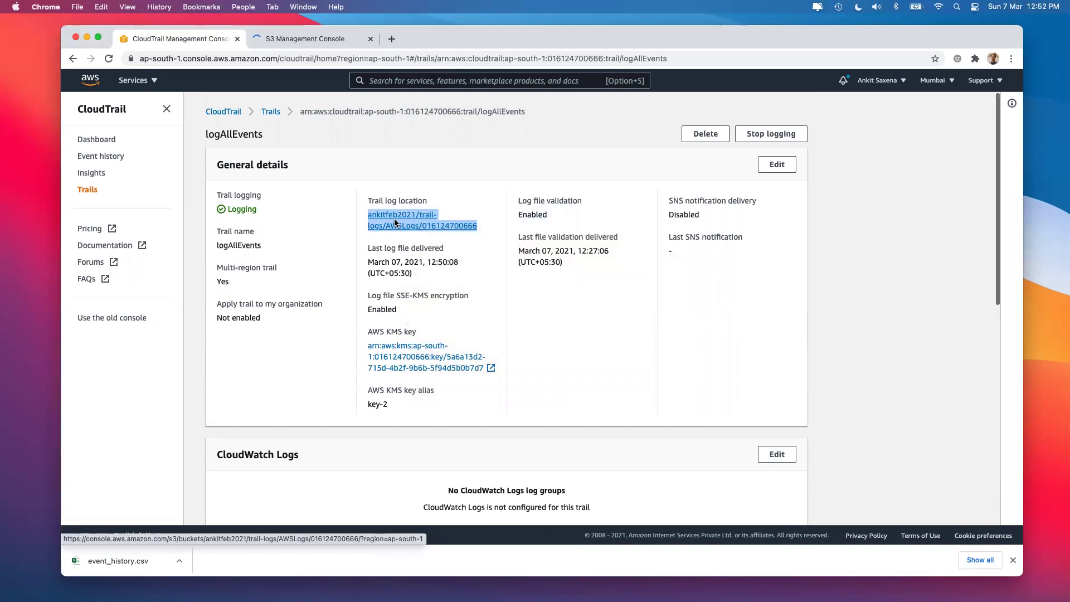
left_click(386, 245)
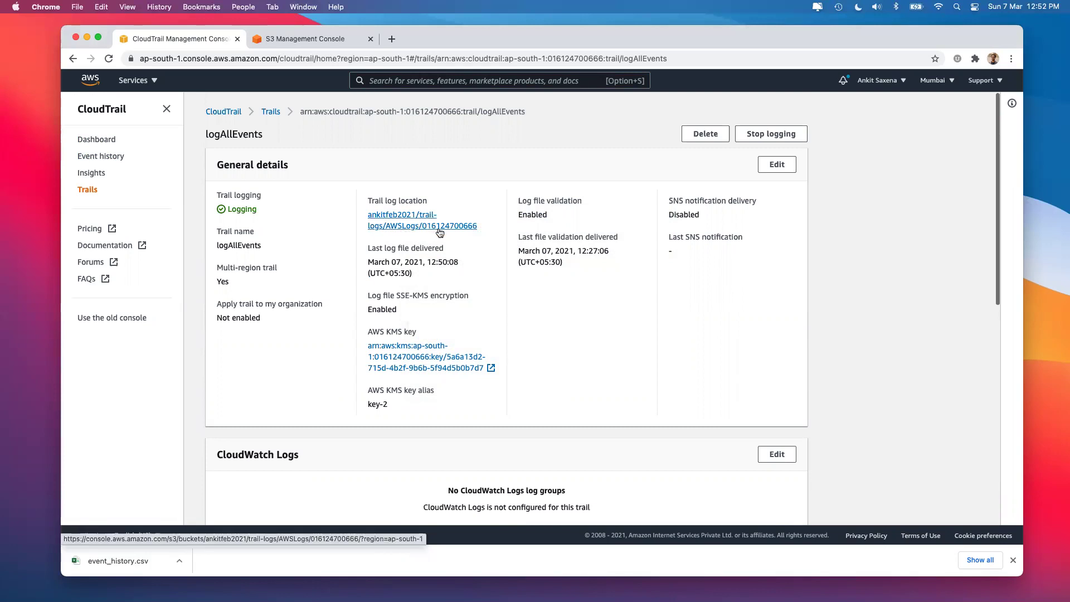
left_click(305, 41)
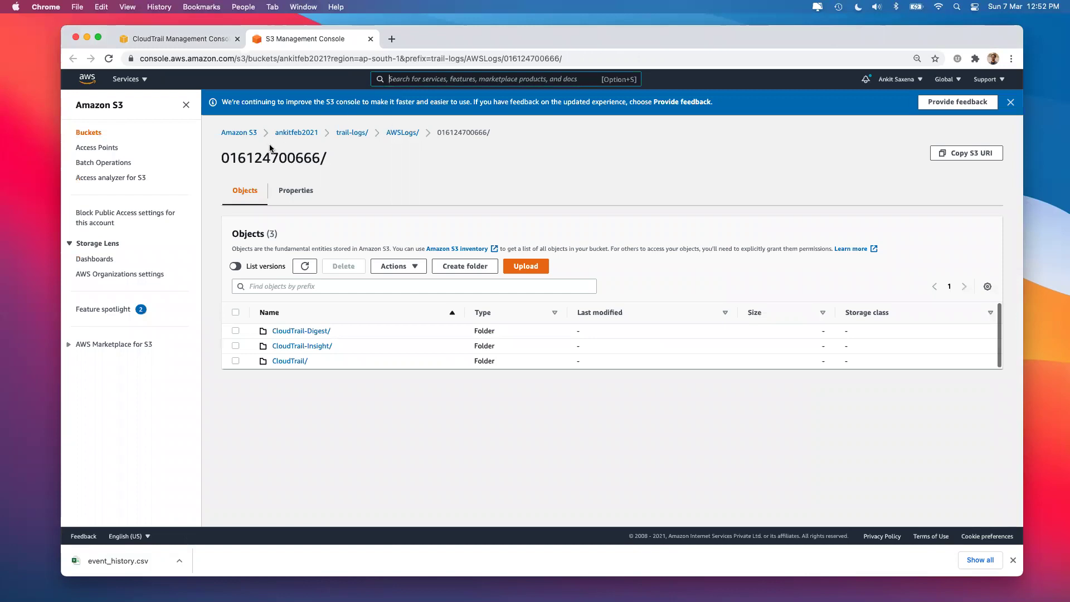
Go up from the log folder to the list of all S3 buckets and dismiss the two notification banners
left_click(295, 133)
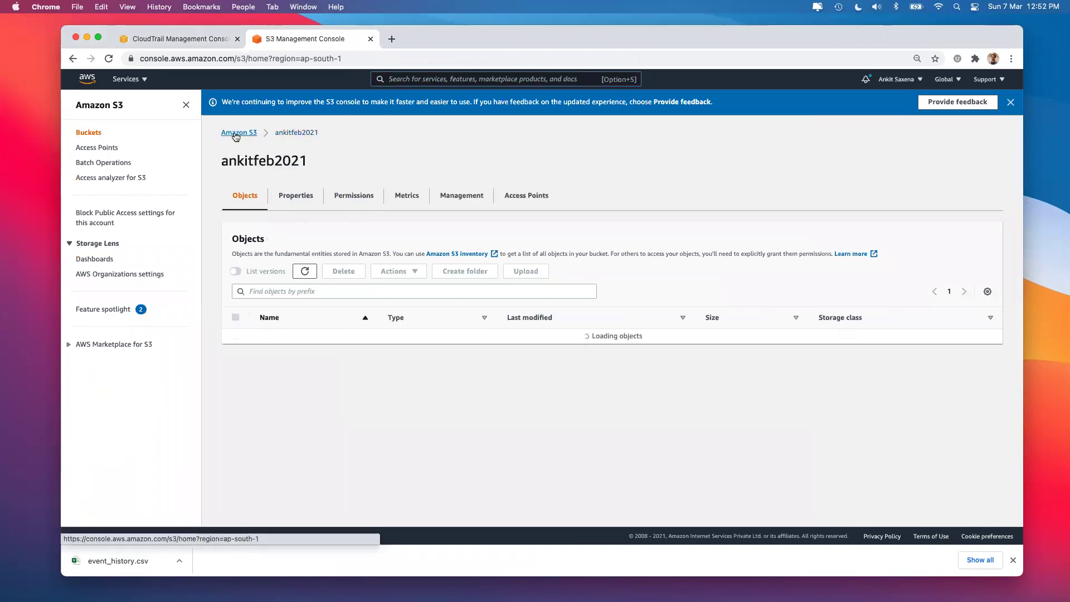
left_click(248, 133)
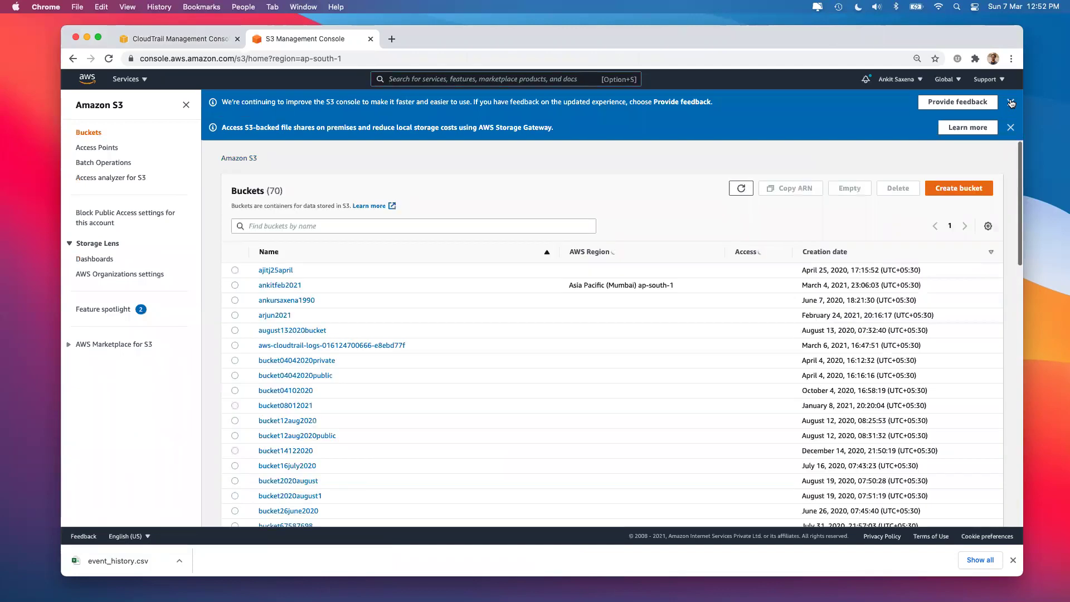
left_click(1011, 103)
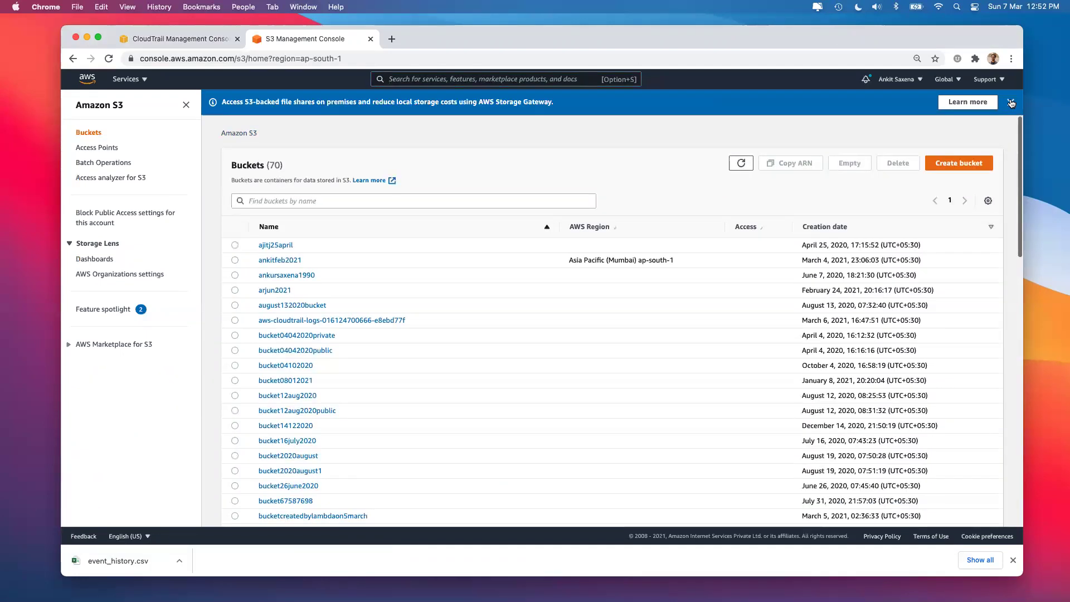
left_click(1010, 102)
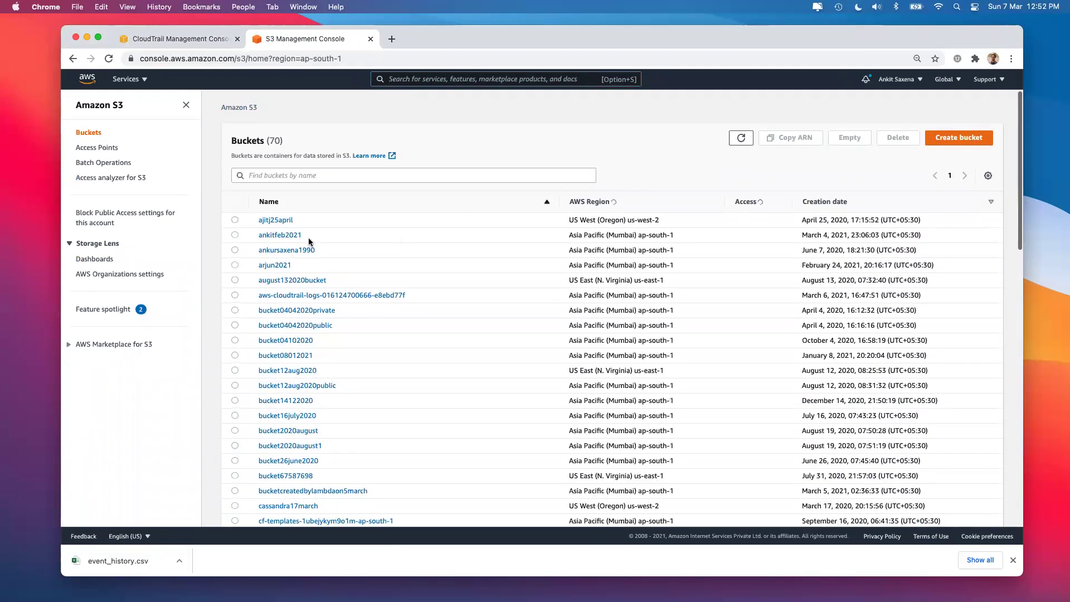
Open the trail's S3 bucket and go through trail-logs and AWSLogs into the account-number folder
left_click(282, 235)
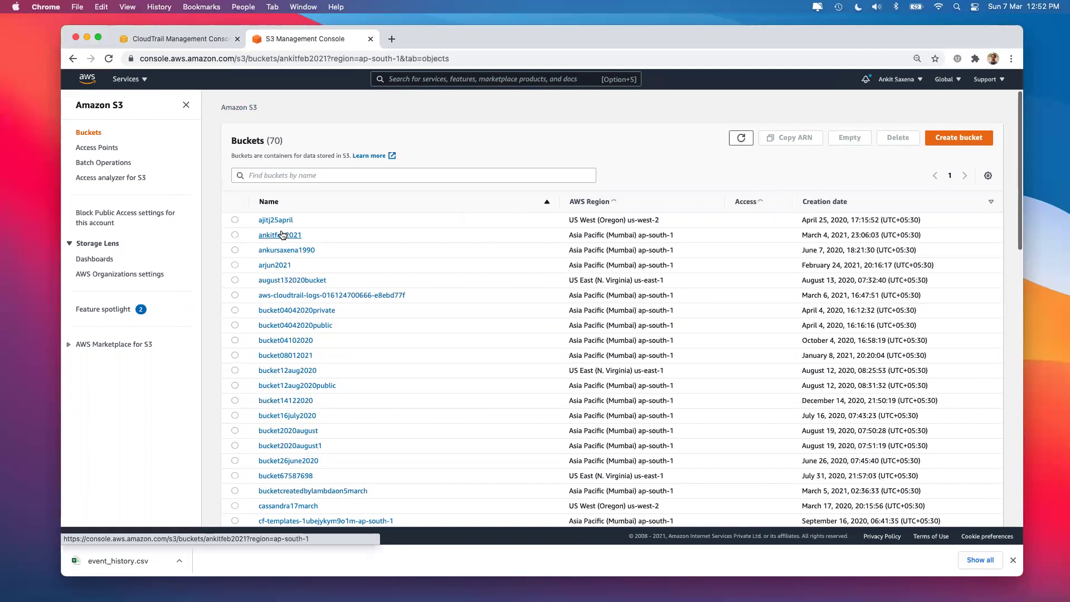
scroll(317, 404, "down", 1)
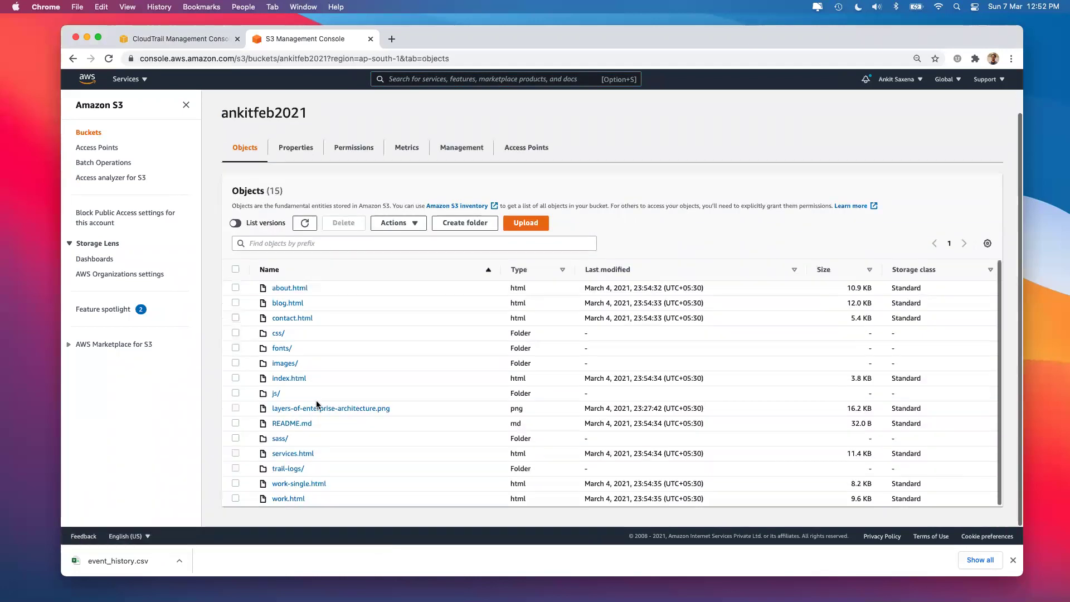
left_click(288, 468)
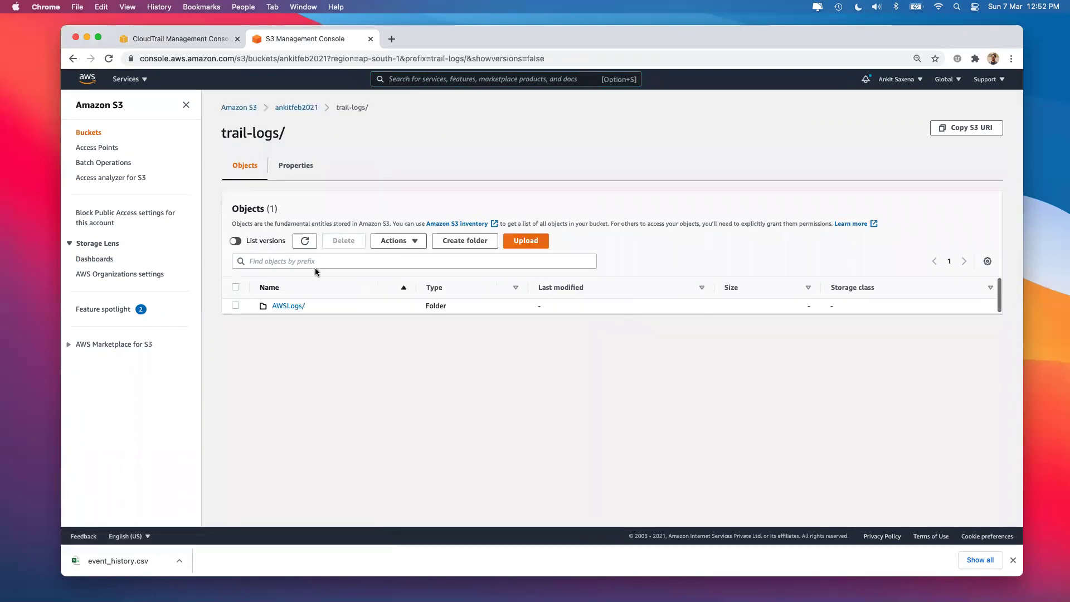
left_click(284, 307)
left_click(295, 307)
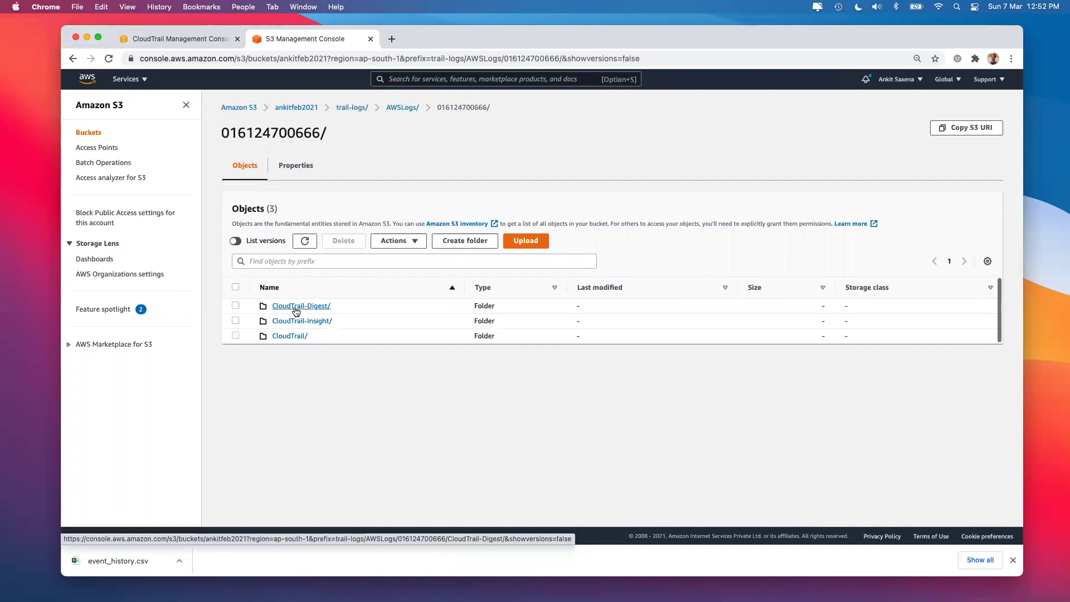
Look at the contents of the CloudTrail-Digest folder, return to the account folder, and look inside CloudTrail-Insight
left_click(306, 305)
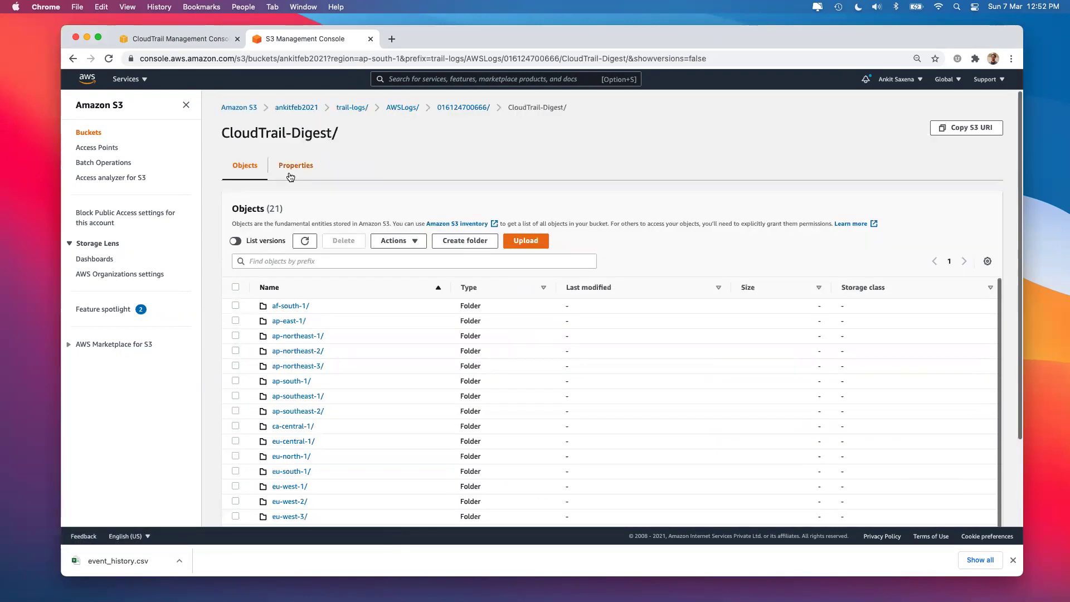
left_click(462, 107)
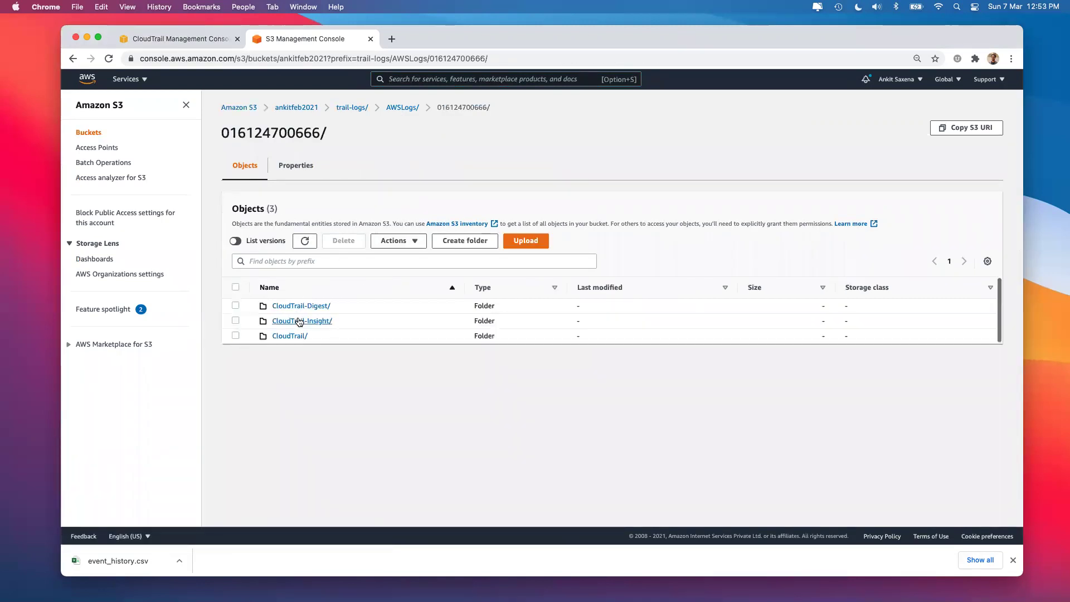
left_click(300, 321)
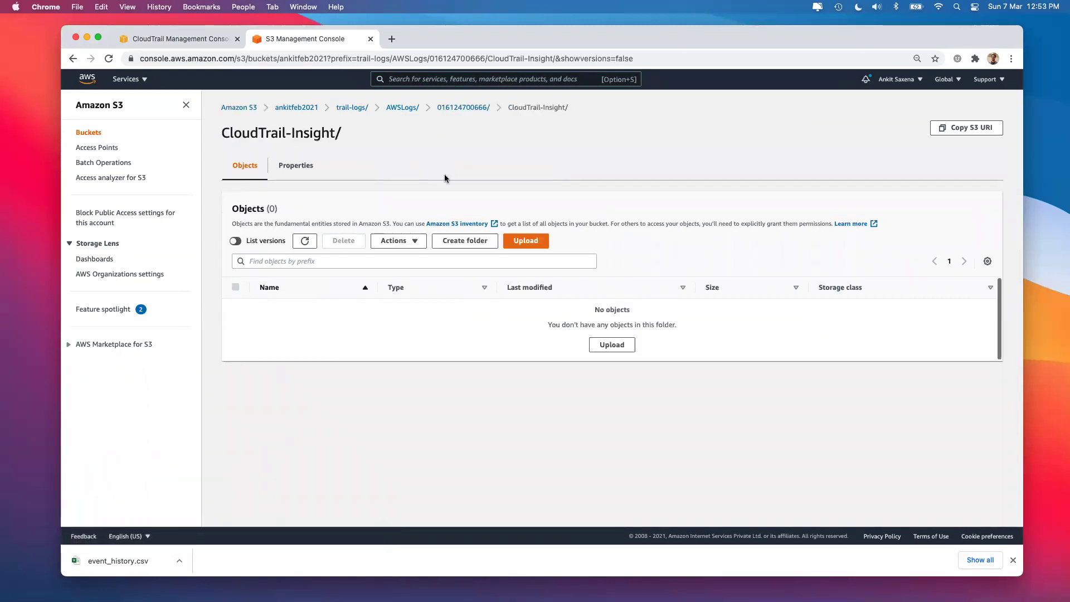
Go back to the account-number folder and open CloudTrail, ap-south-1, 2021, 03 and the 07 day folder
left_click(468, 108)
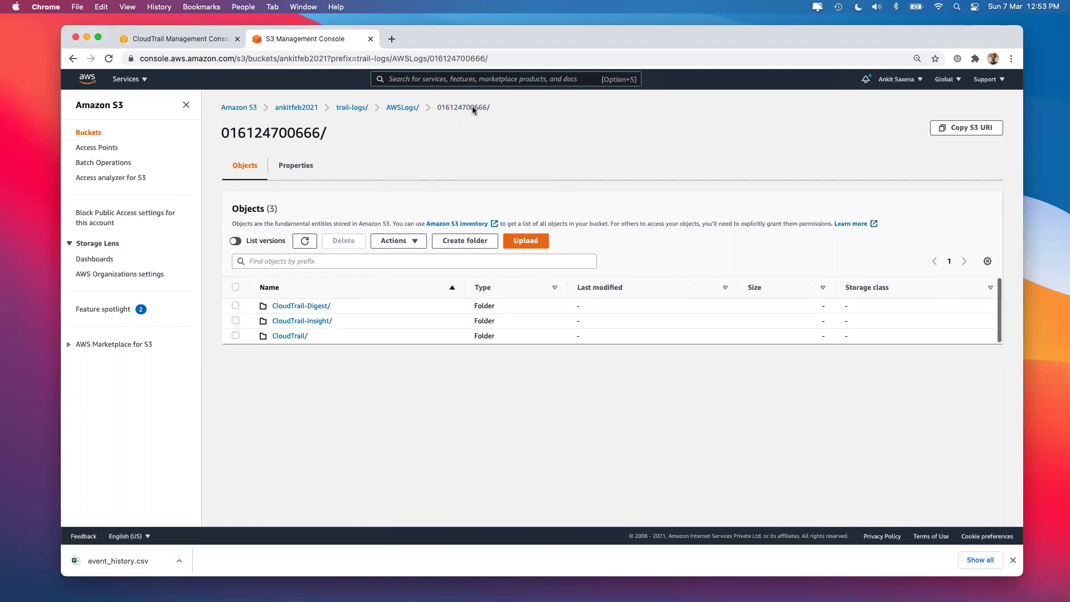
left_click(290, 336)
scroll(415, 357, "down", 2)
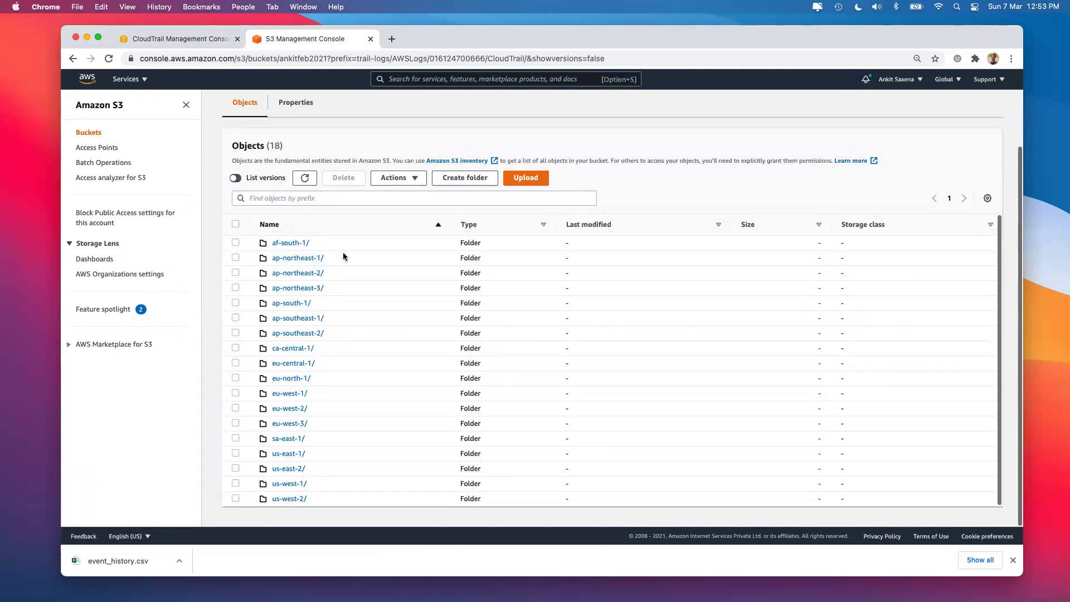
left_click(285, 303)
left_click(281, 307)
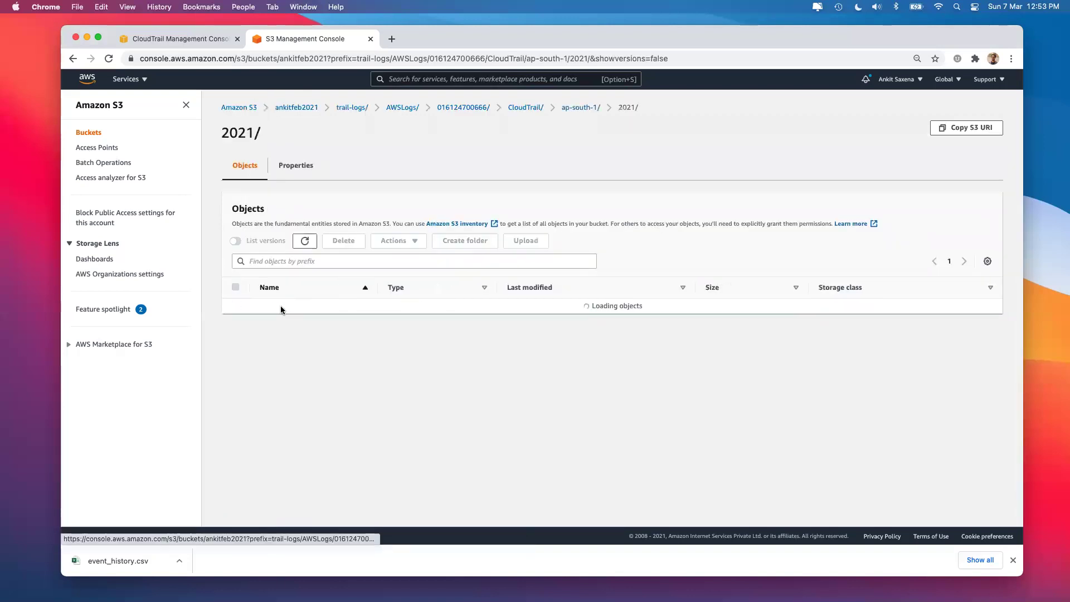
left_click(279, 306)
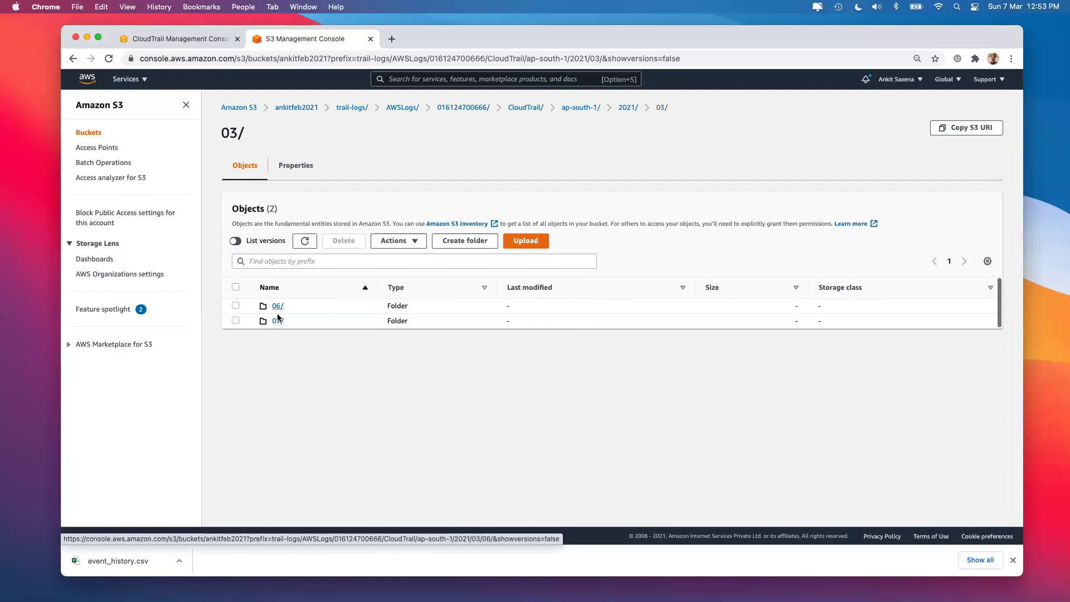
left_click(277, 320)
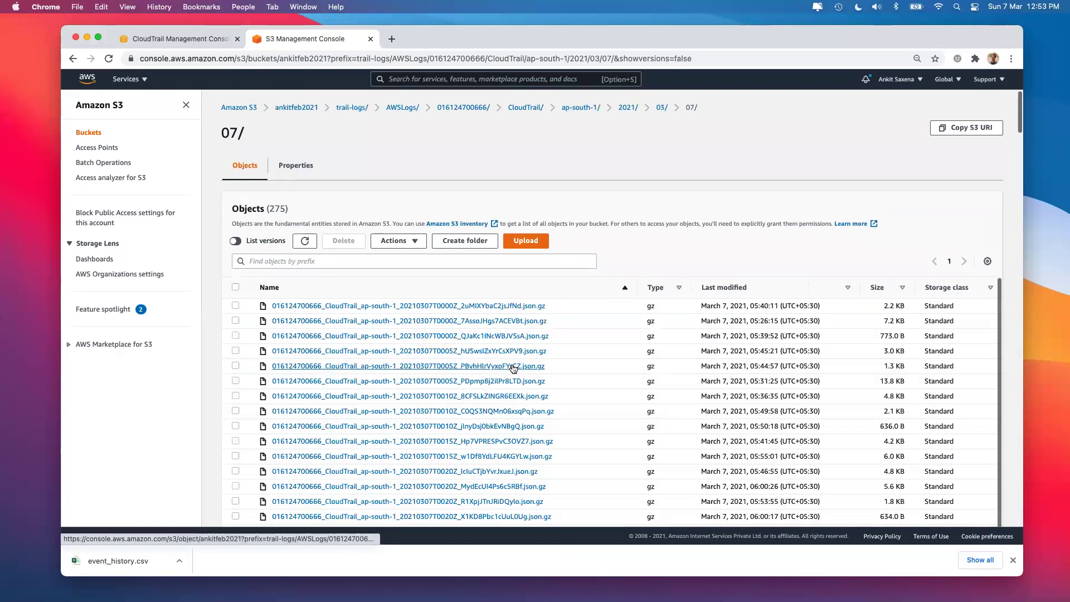
Look through the log files in the 07 folder, sort them by last modified with newest first, and open the newest file's details
scroll(512, 367, "down", 5)
scroll(512, 368, "down", 20)
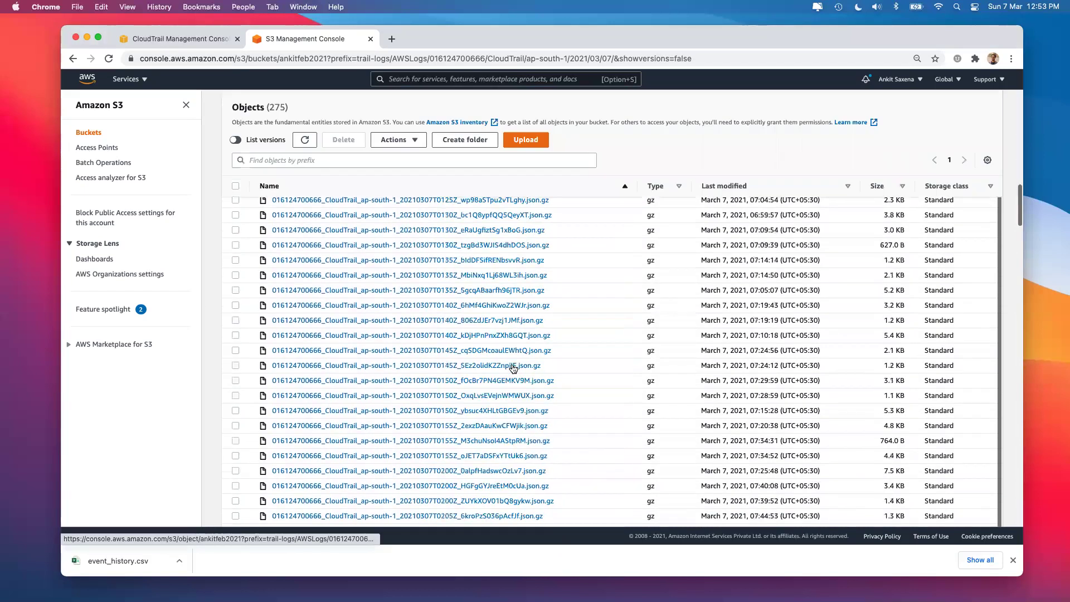
scroll(513, 368, "down", 20)
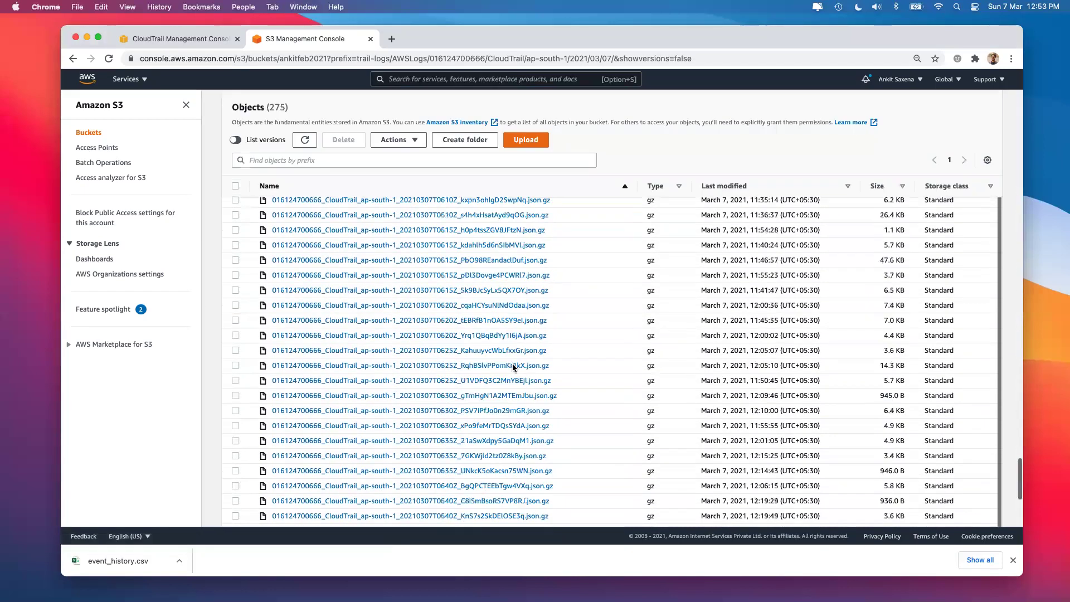
scroll(649, 346, "up", 20)
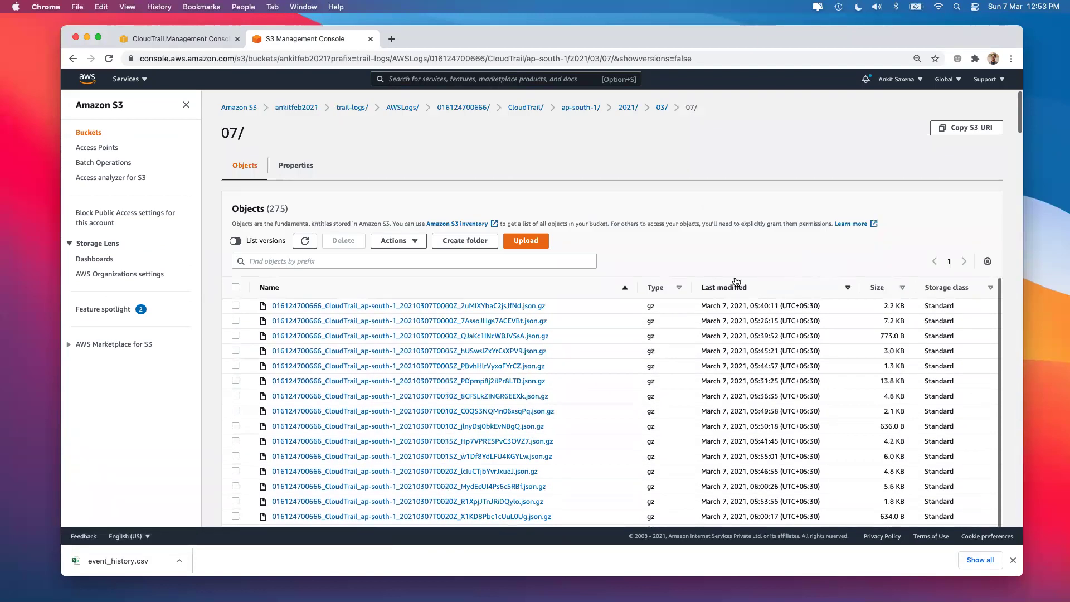
left_click(745, 288)
left_click(845, 286)
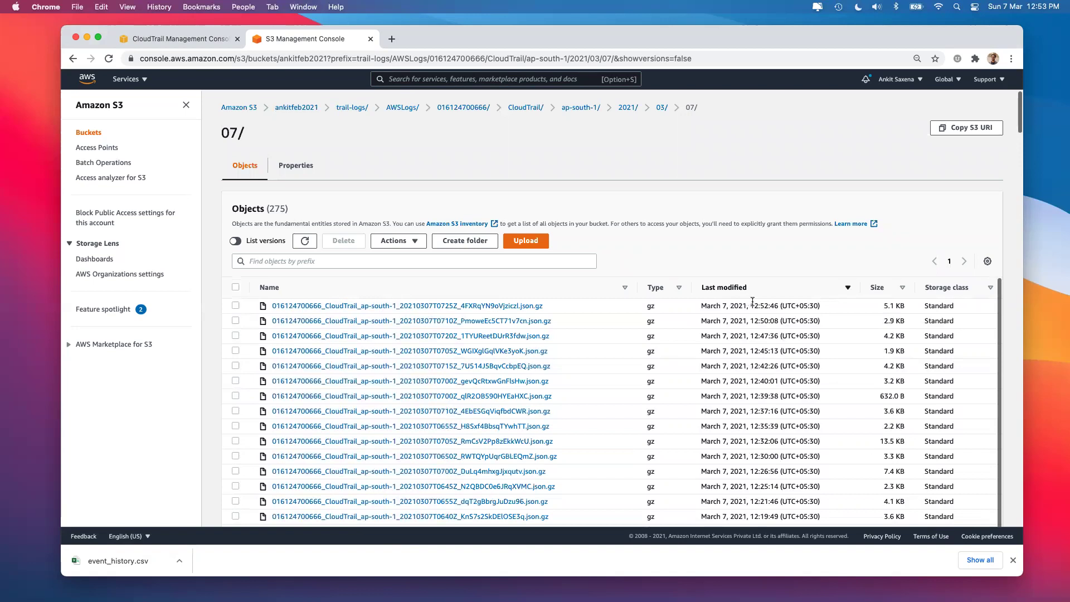
left_click(407, 304)
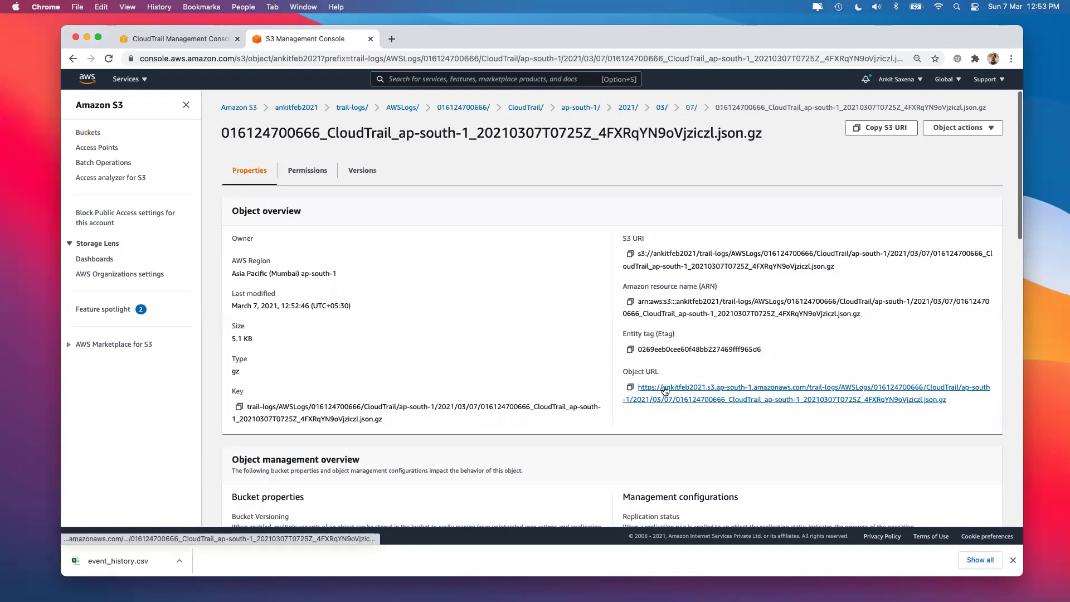
Try to view the log file through its object URL in a new tab, and close that tab
right_click(659, 385)
left_click(696, 390)
left_click(400, 38)
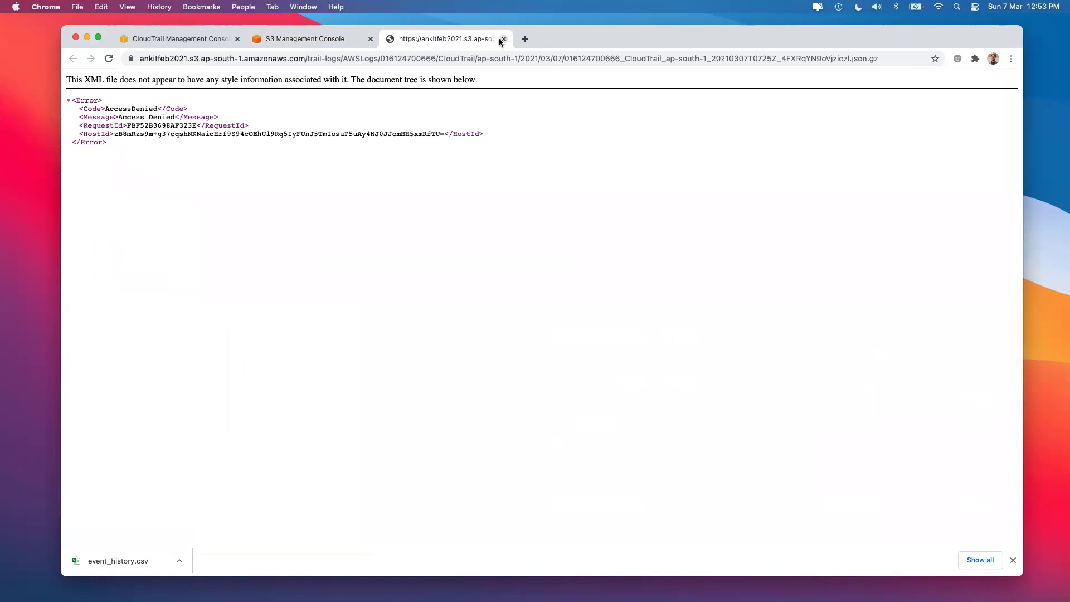
left_click(503, 39)
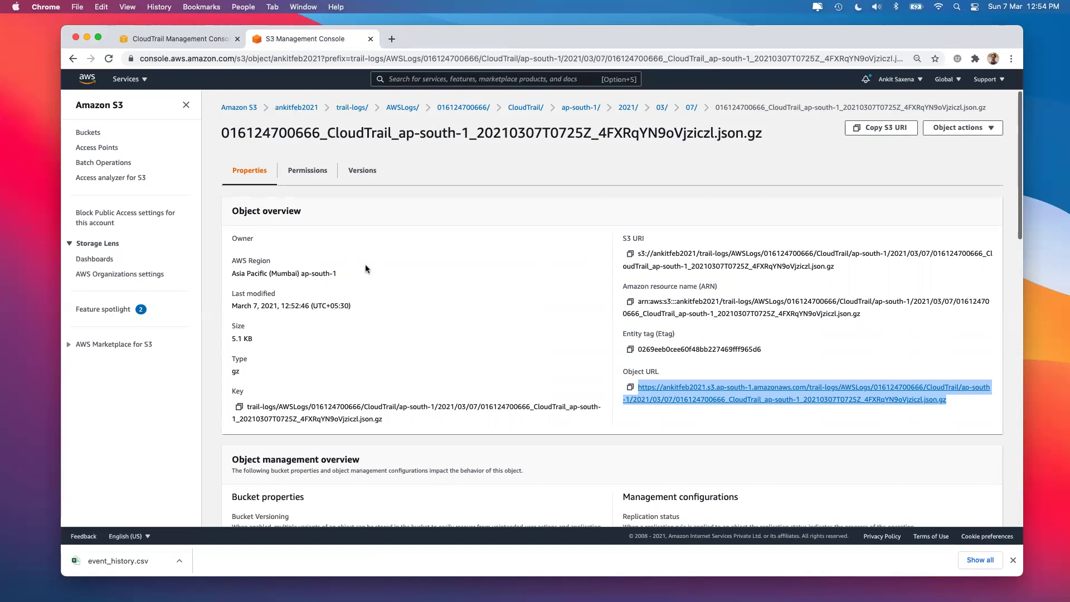
Open the newest log object using its Open object action, look over the raw JSON, and copy all of it
left_click(969, 128)
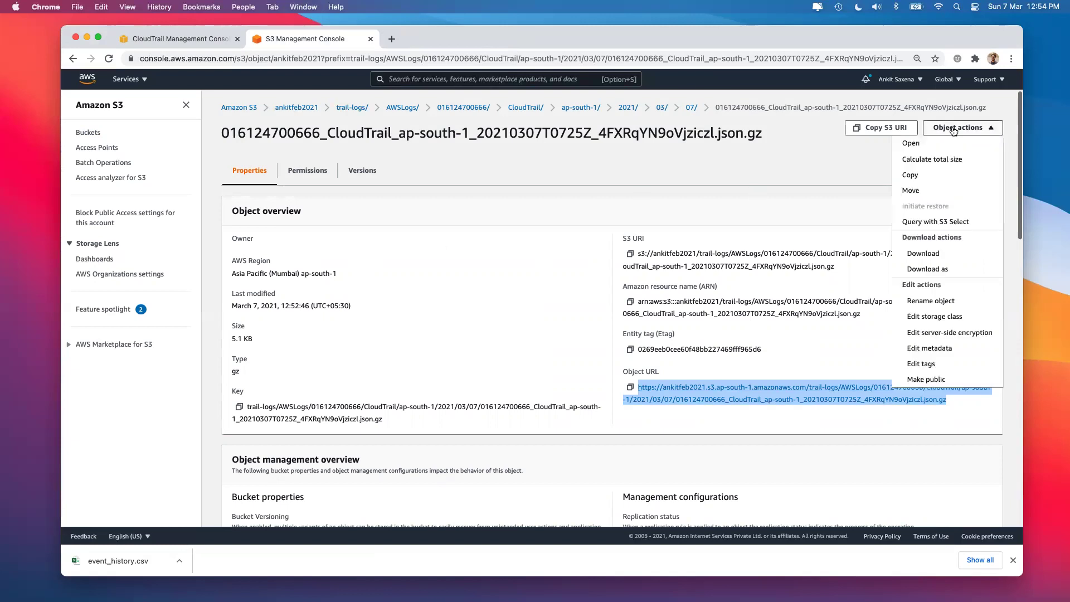
left_click(929, 146)
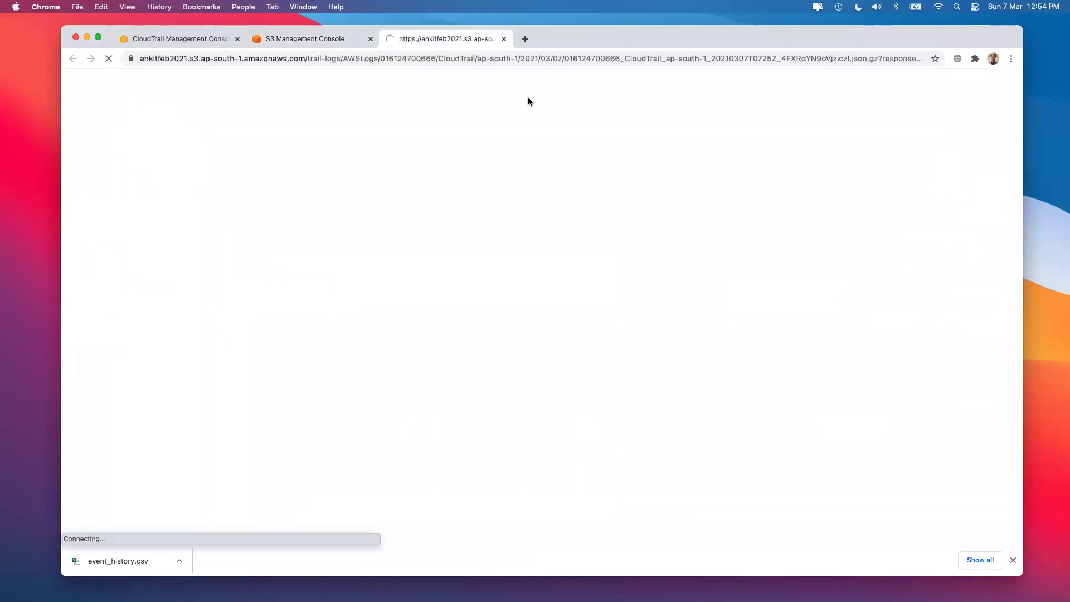
scroll(363, 277, "down", 5)
scroll(362, 277, "up", 8)
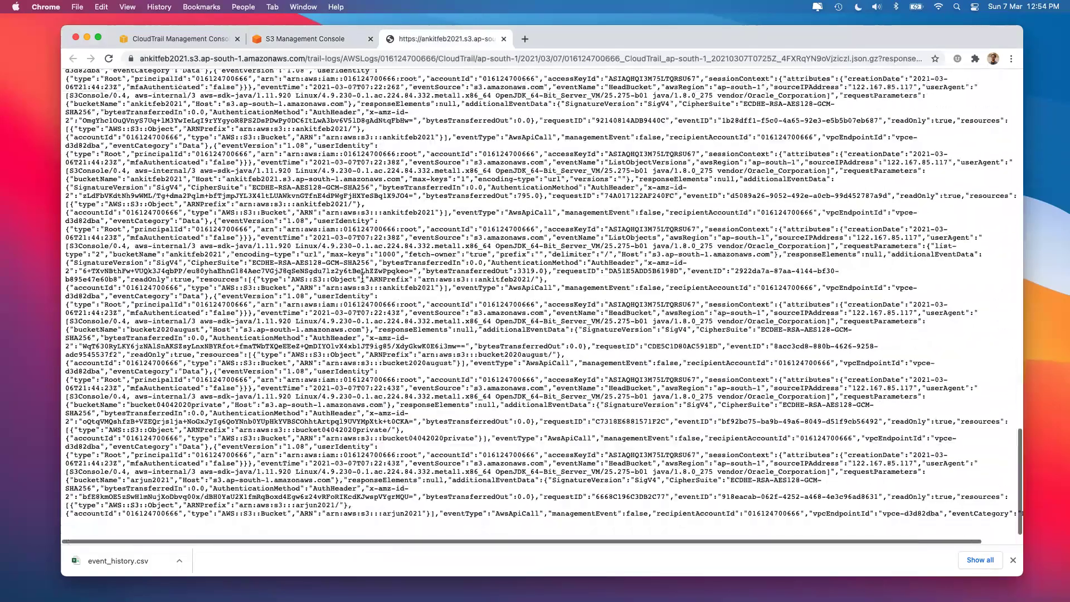
key("super+a")
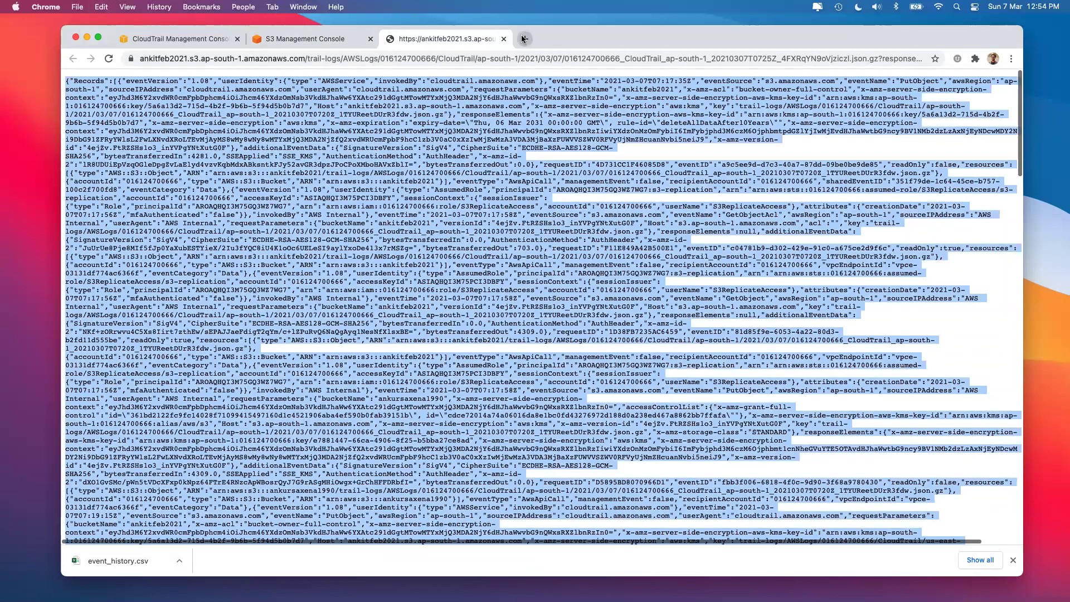
Search Google for "json beautify" in a new browser tab and open the Code Beautify JSON Viewer
left_click(524, 38)
type("json")
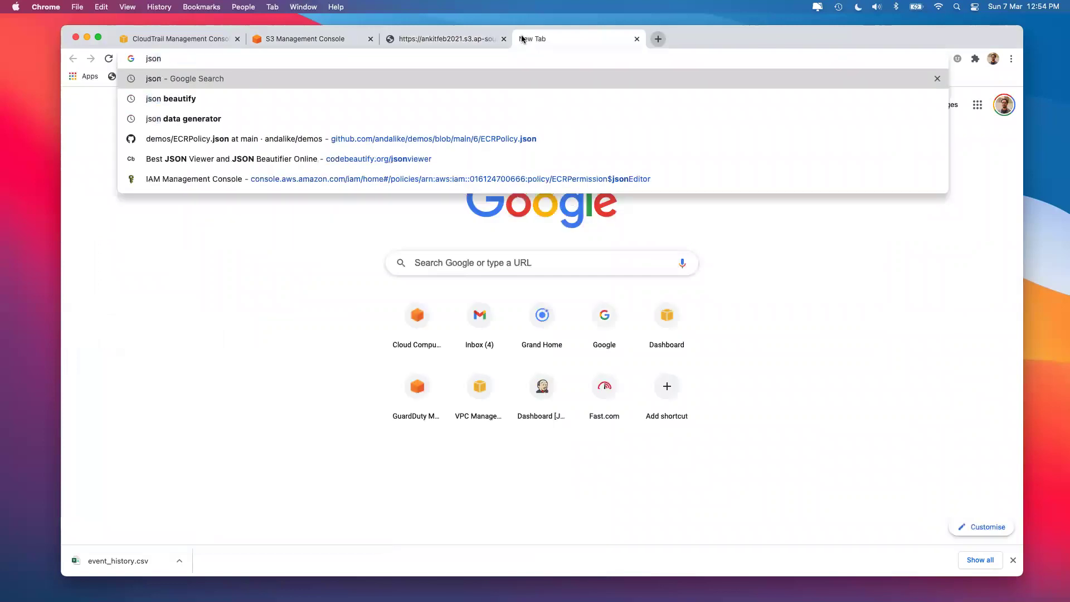
key("Down")
key("Return")
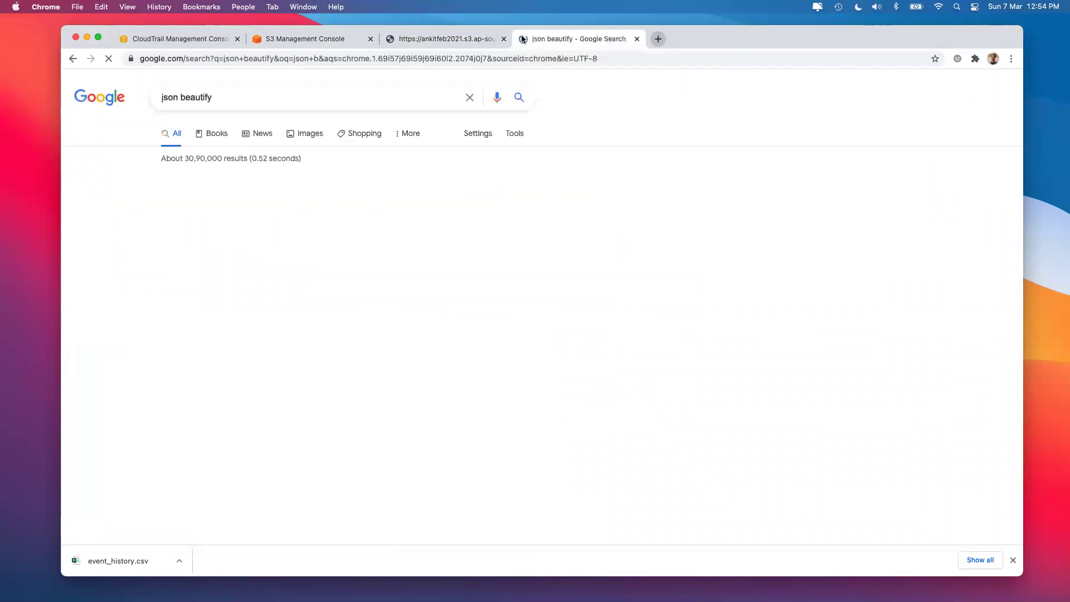
left_click(338, 195)
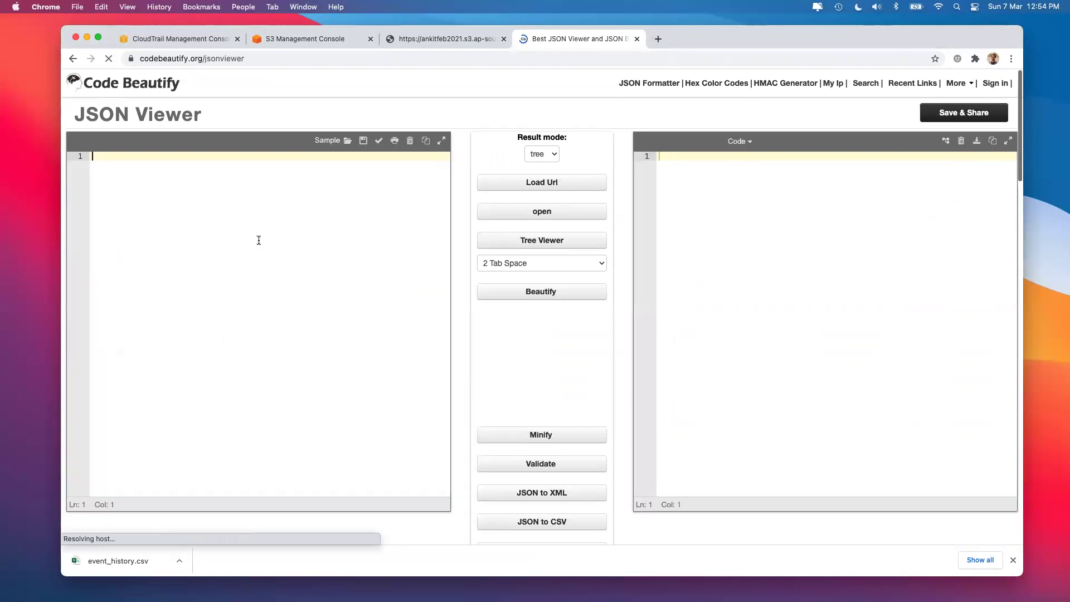
Replace the JSON Viewer's input with the copied log content and beautify it
key("super+v")
key("super+a")
key("BackSpace")
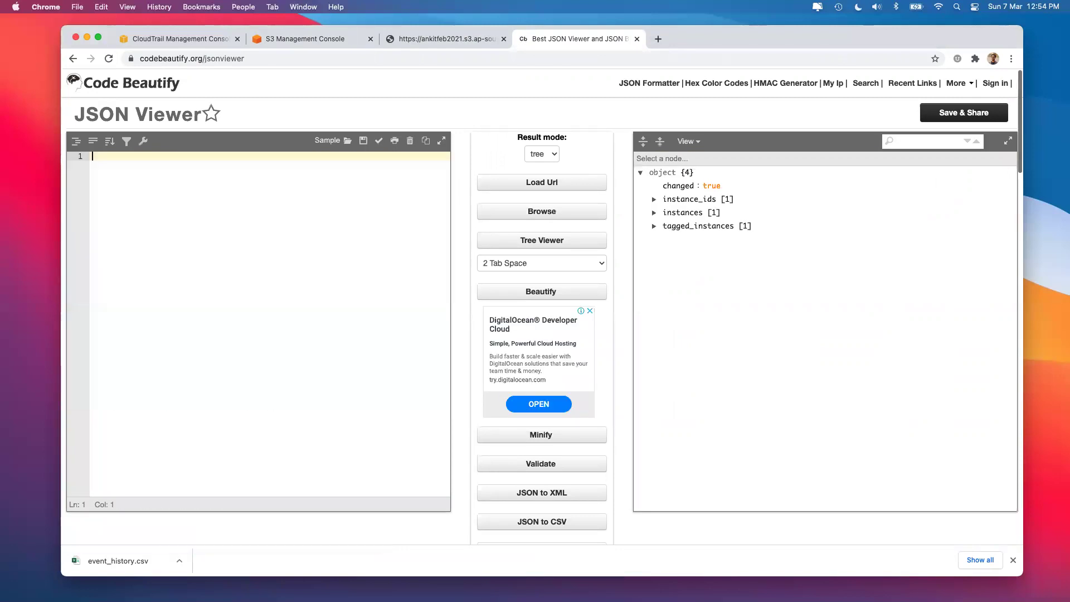
key("super+v")
left_click(509, 291)
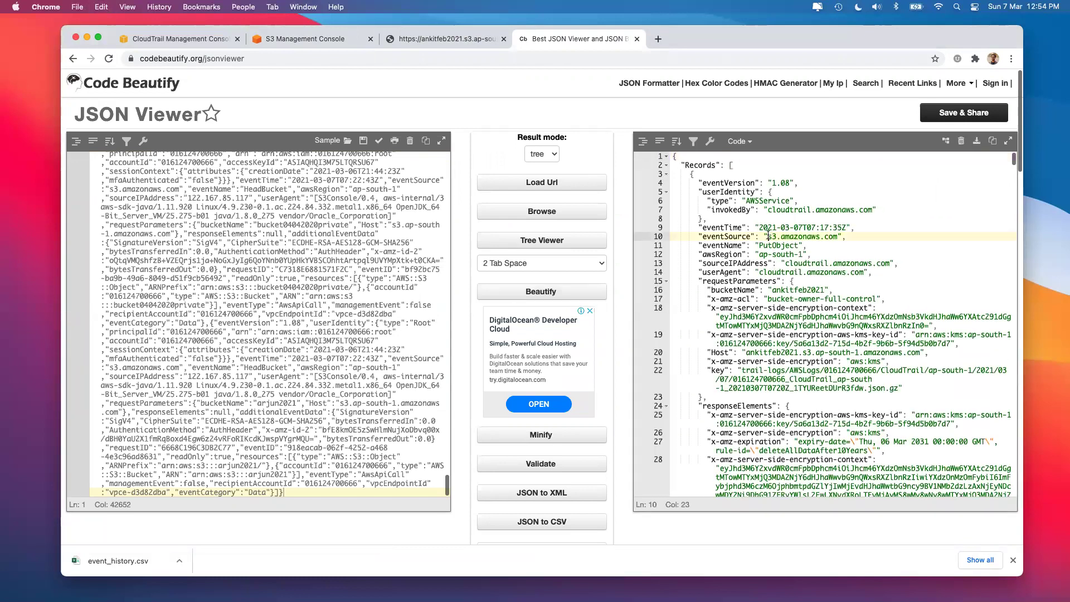
Examine the beautified log records, checking the event source, bucket name and invokedBy fields across several events
left_click_drag(768, 236, 843, 237)
double_click(792, 289)
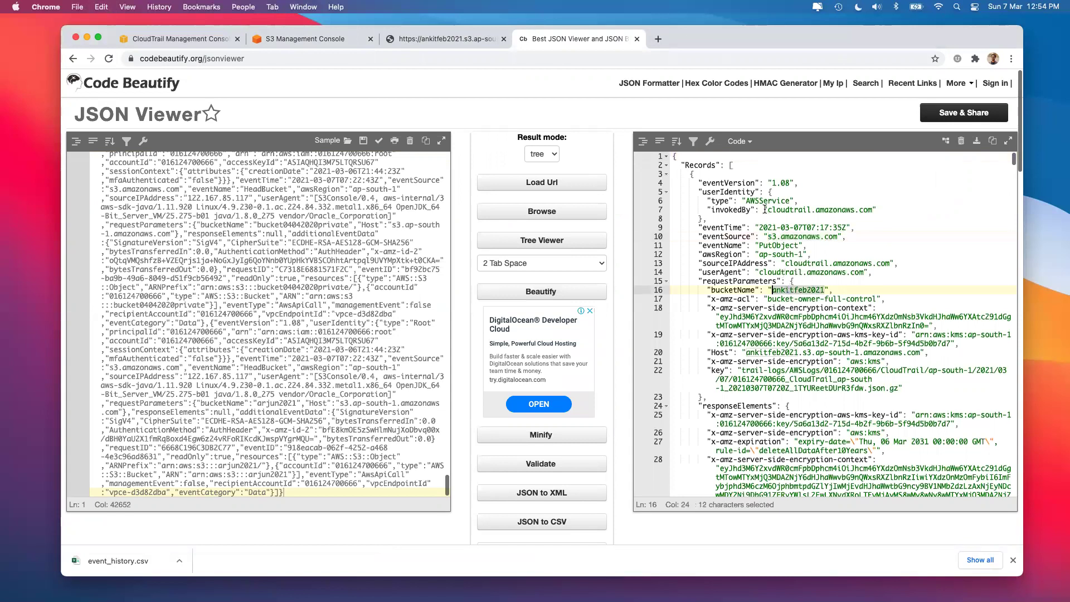
left_click_drag(767, 209, 872, 210)
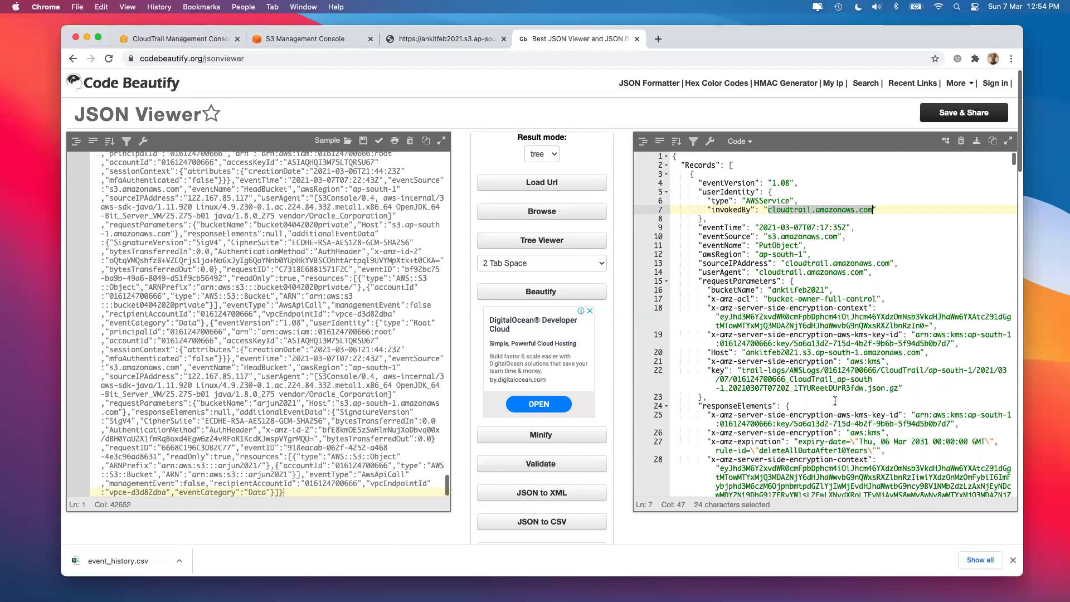
scroll(835, 399, "down", 10)
scroll(835, 399, "down", 3)
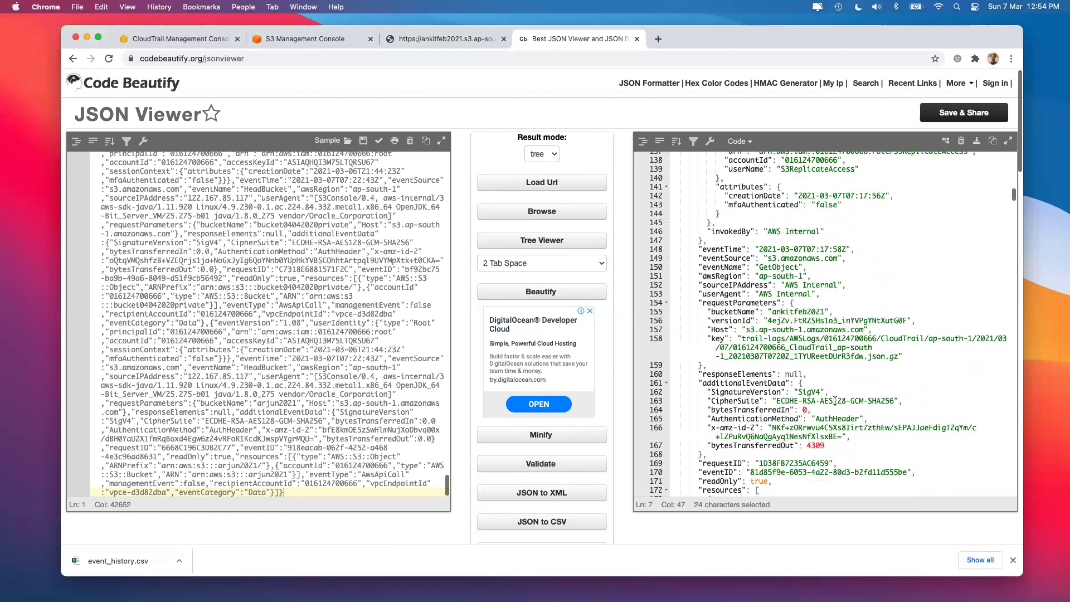
left_click_drag(767, 231, 817, 231)
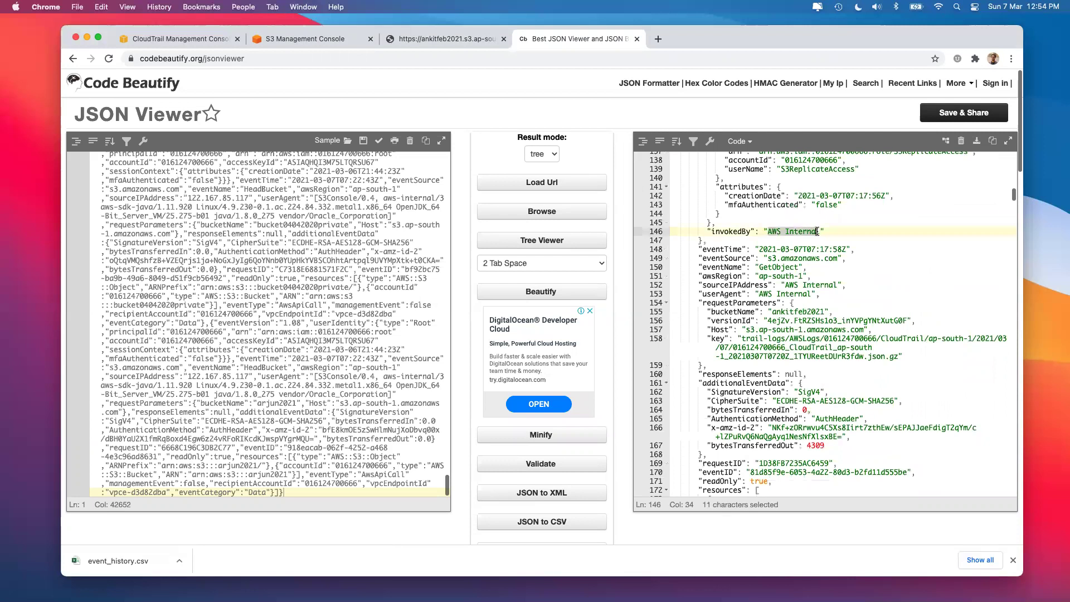
scroll(798, 332, "down", 7)
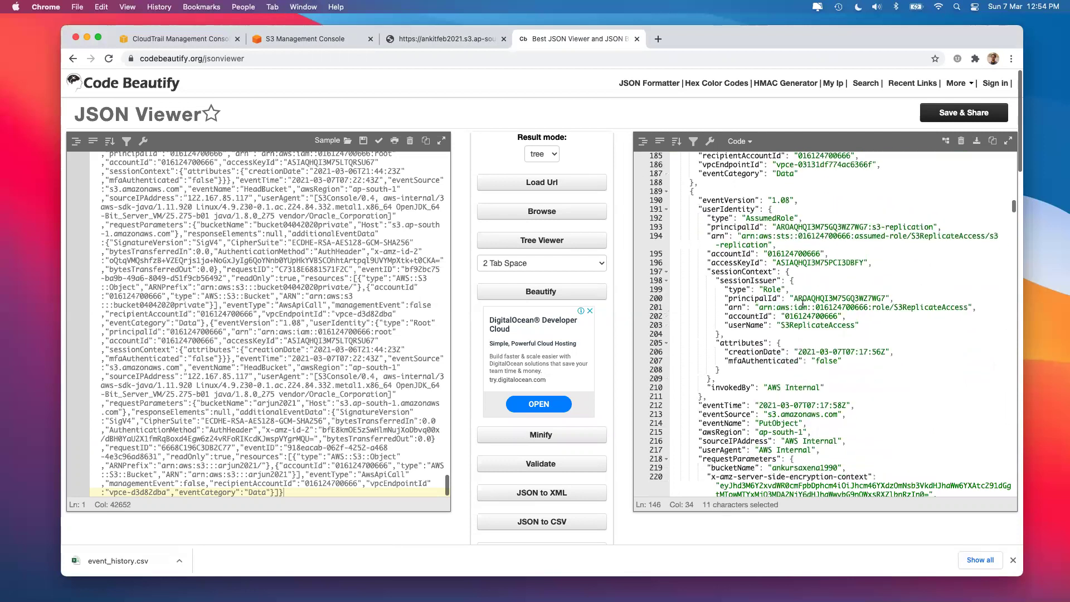
scroll(798, 333, "down", 20)
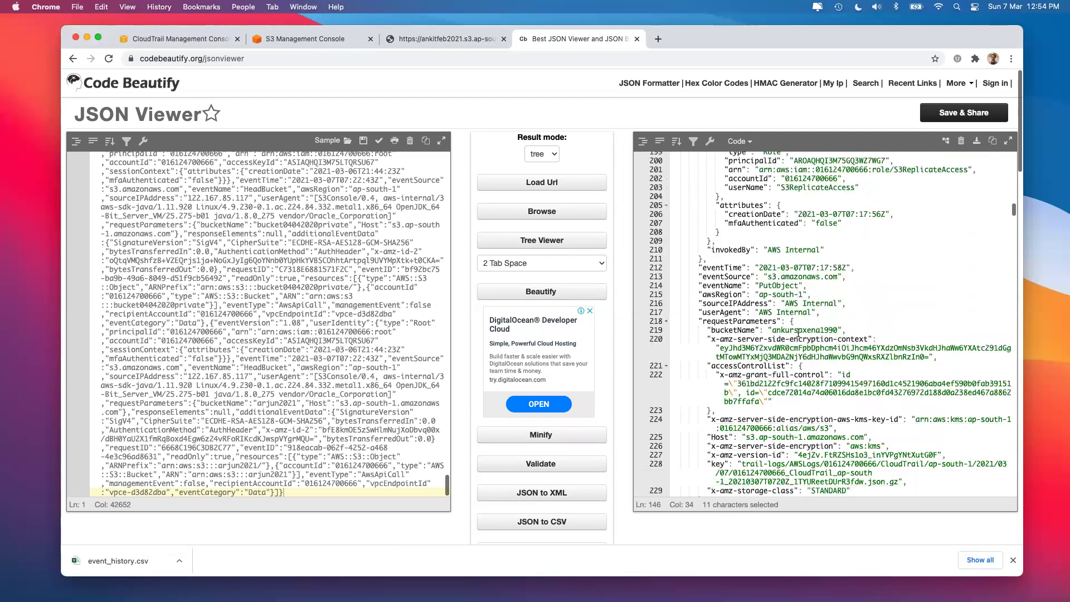
scroll(798, 333, "down", 2)
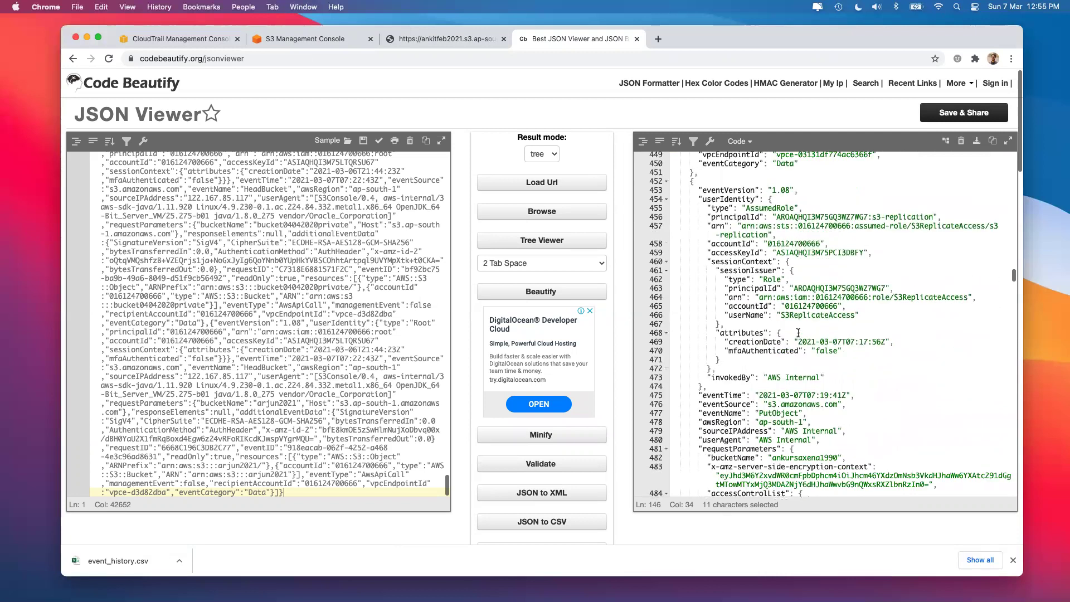
left_click(862, 419)
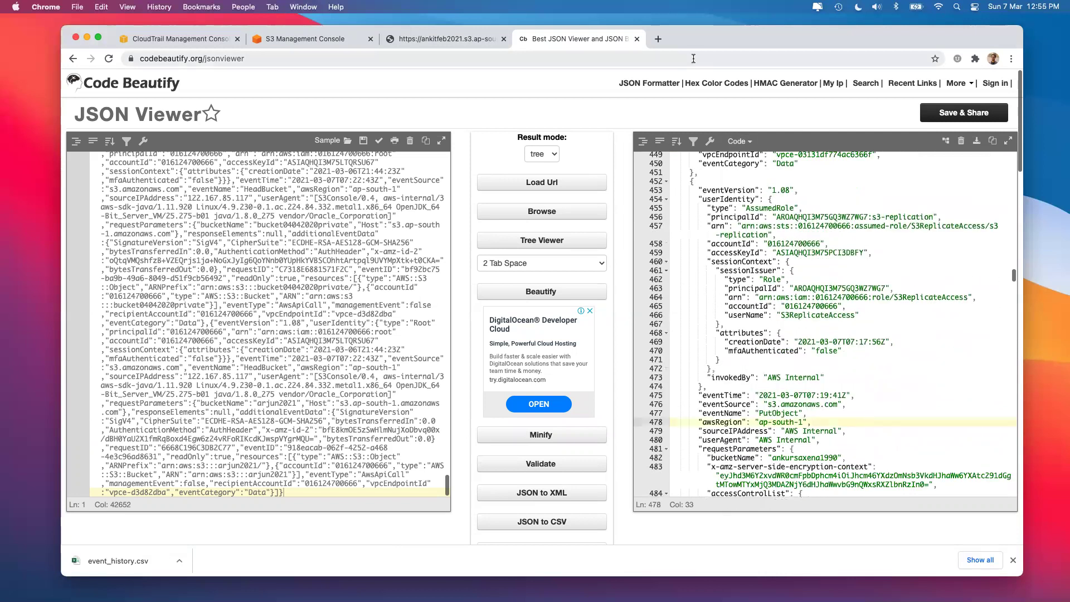
Close the JSON Viewer tab, switch back to the S3 console, and return to the 07 log folder
left_click(636, 39)
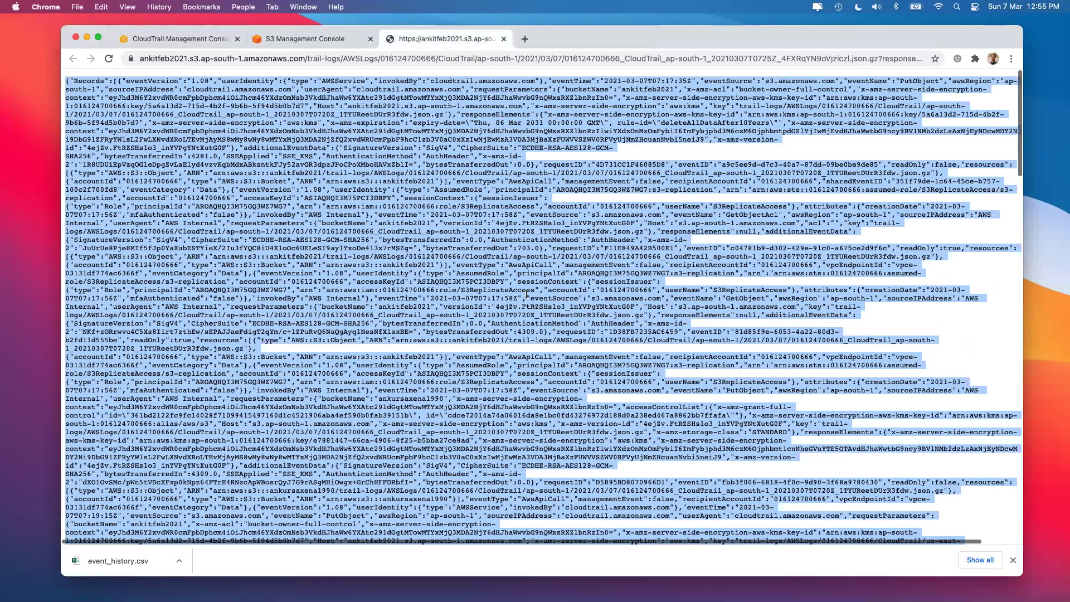
left_click(315, 40)
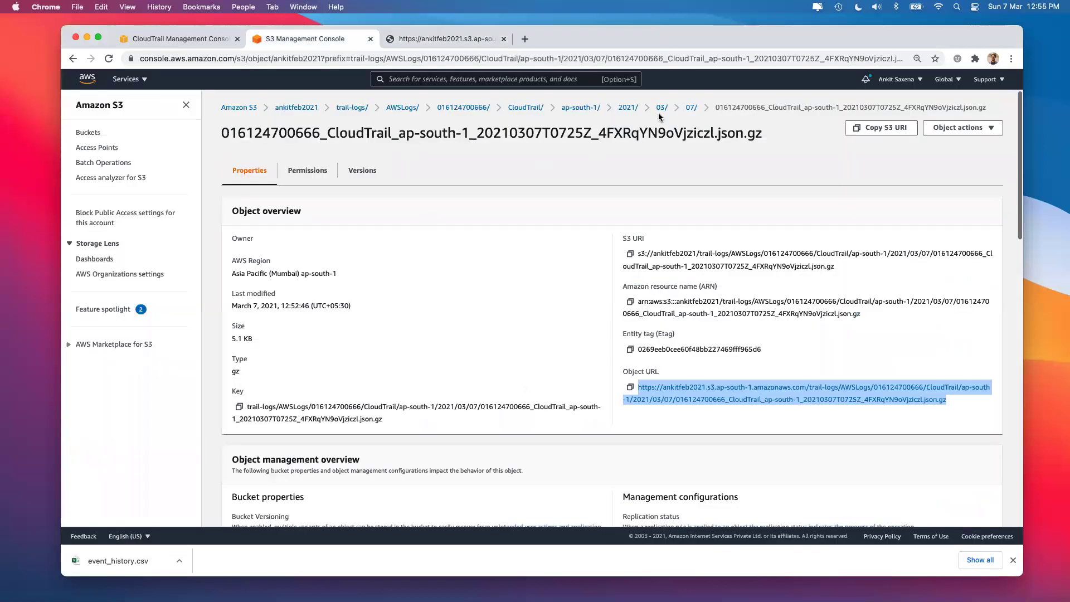
left_click(691, 107)
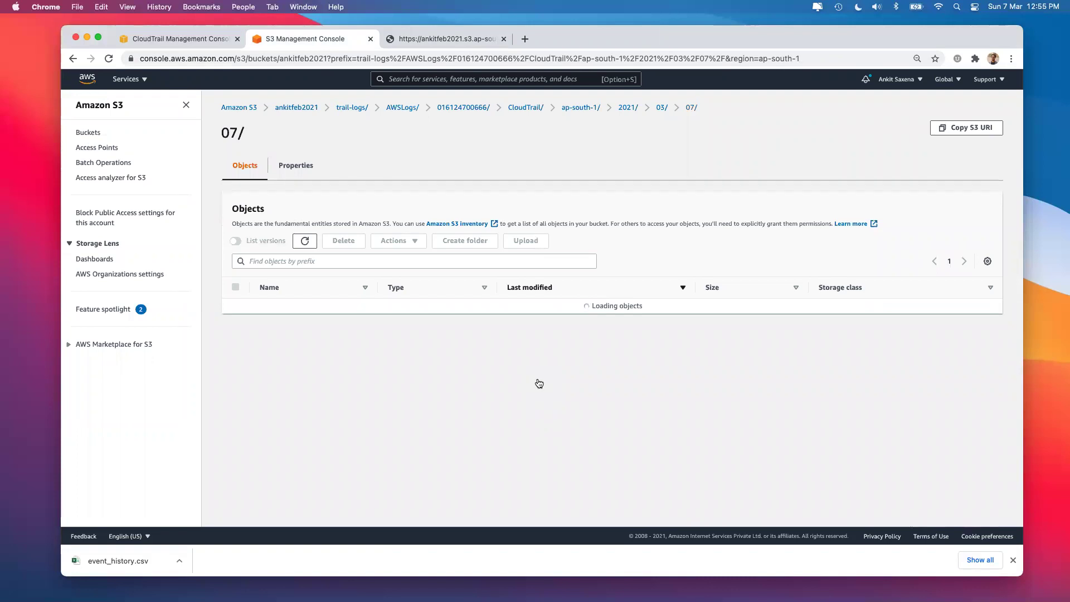
Find the 14.3 KB log file ending in 20210307T0625Z_RqhBSlvPPomKr1kX.json.gz and open its contents in a new tab
scroll(539, 382, "down", 5)
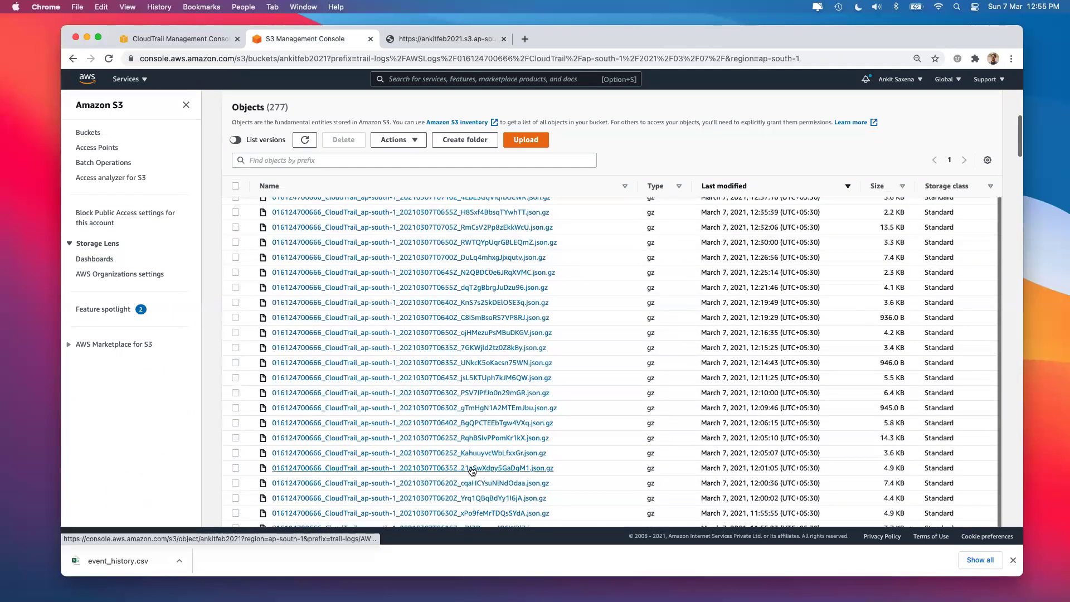
left_click(468, 438)
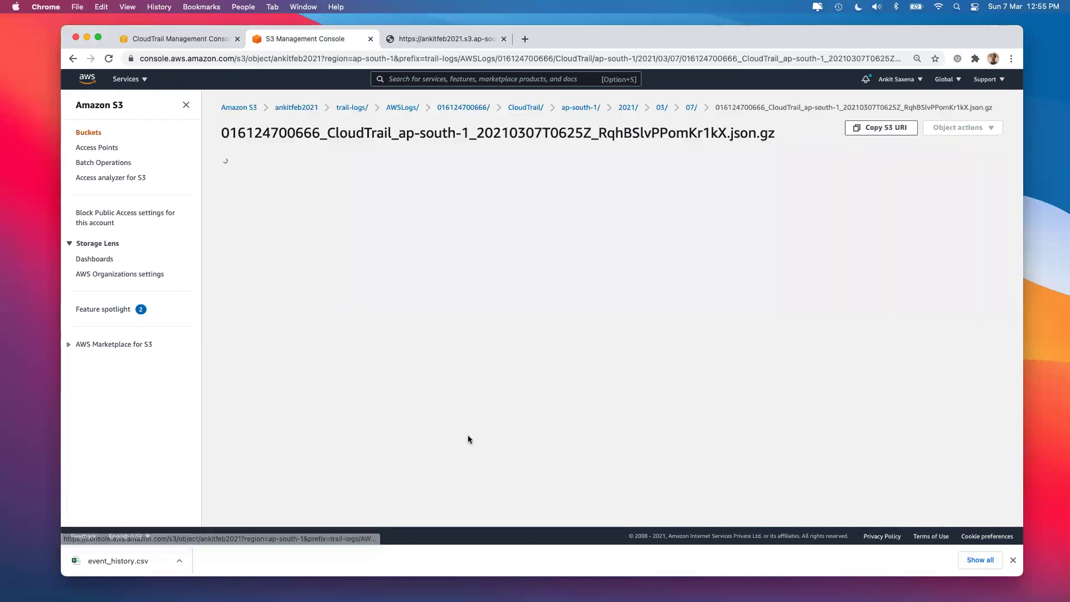
left_click(962, 128)
left_click(905, 141)
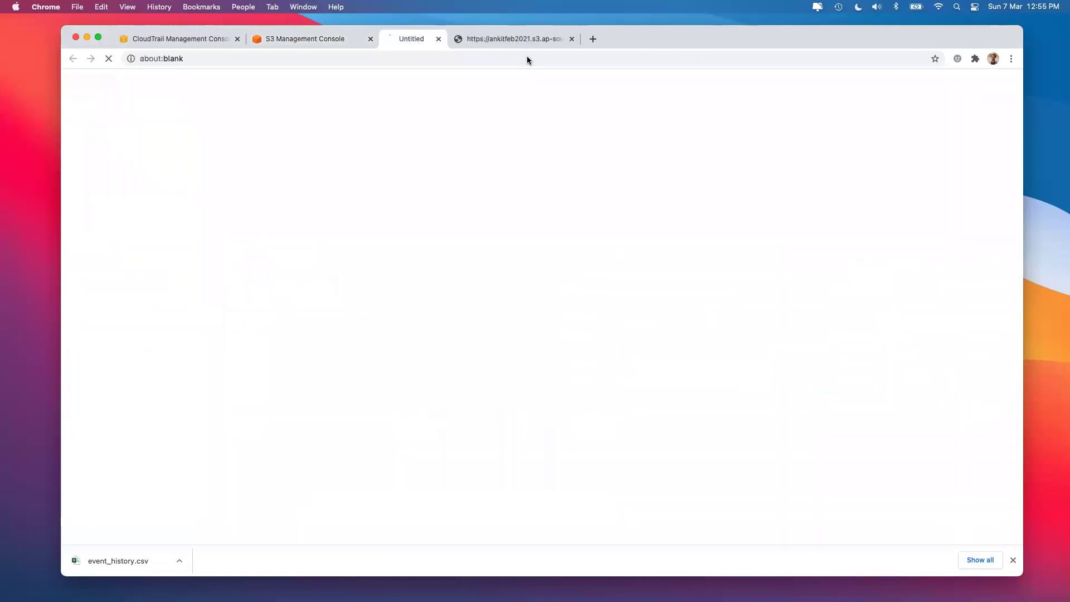
Copy the whole log content, search for "json beautify" in a new tab, and open Code Beautify's JSON Viewer
key("super+a")
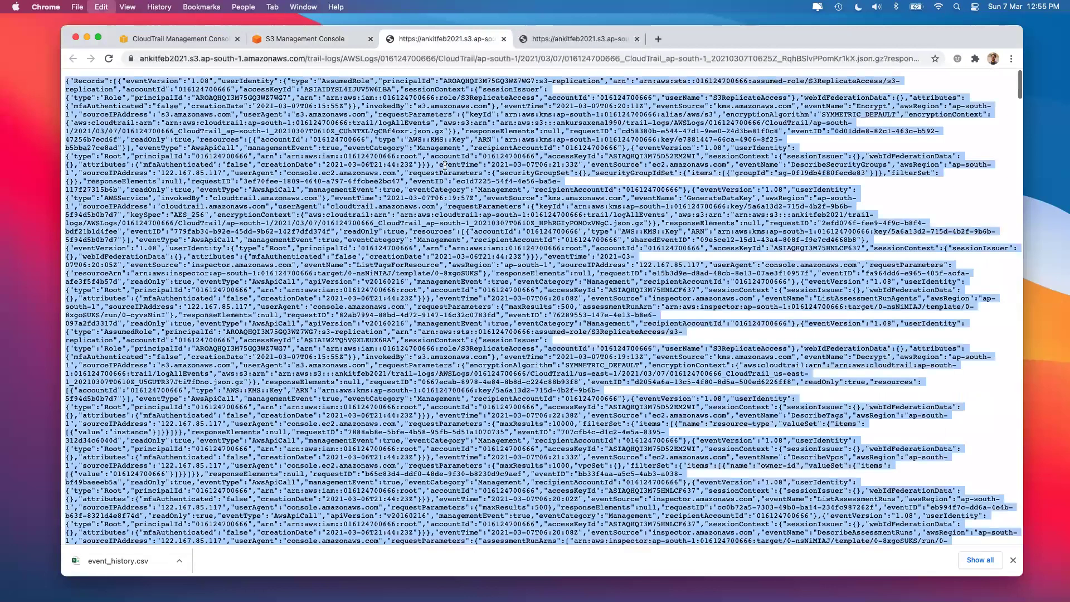
key("ctrl+Tab")
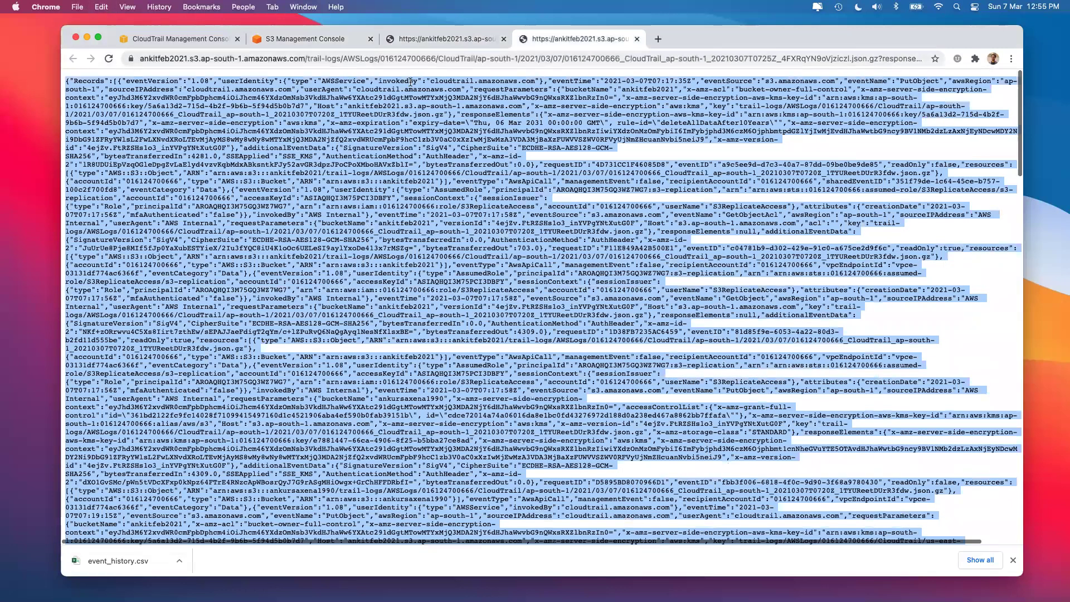
left_click(658, 39)
type("json")
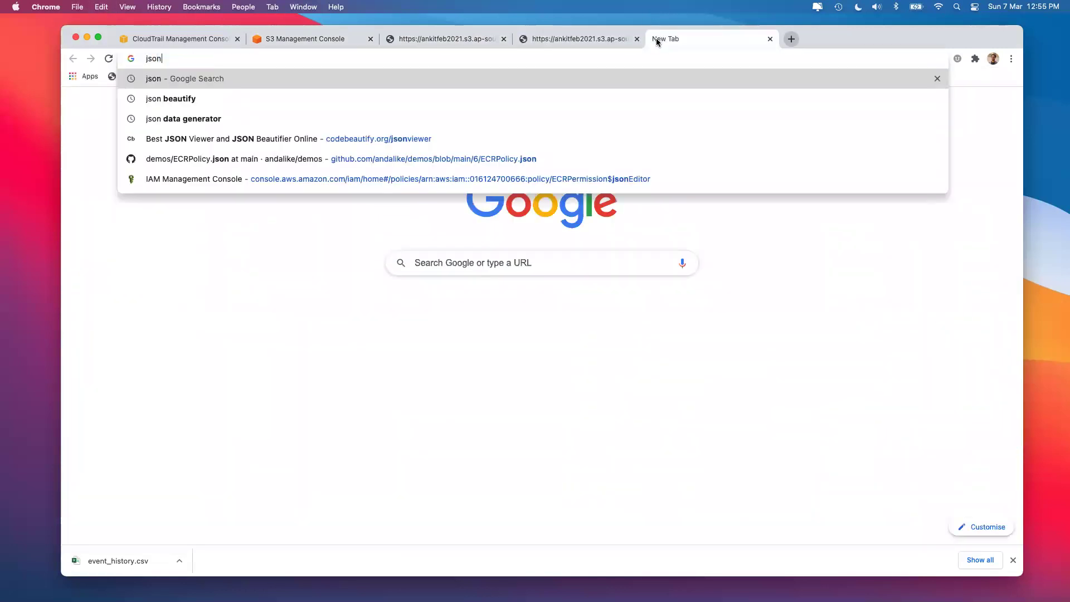
type(" b")
key("Return")
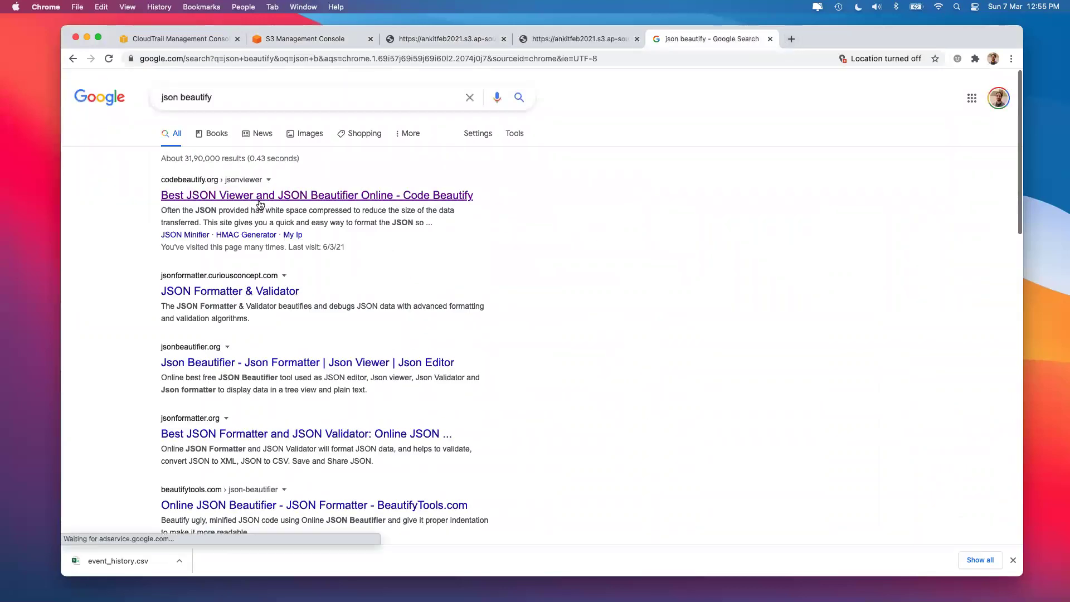
left_click(259, 196)
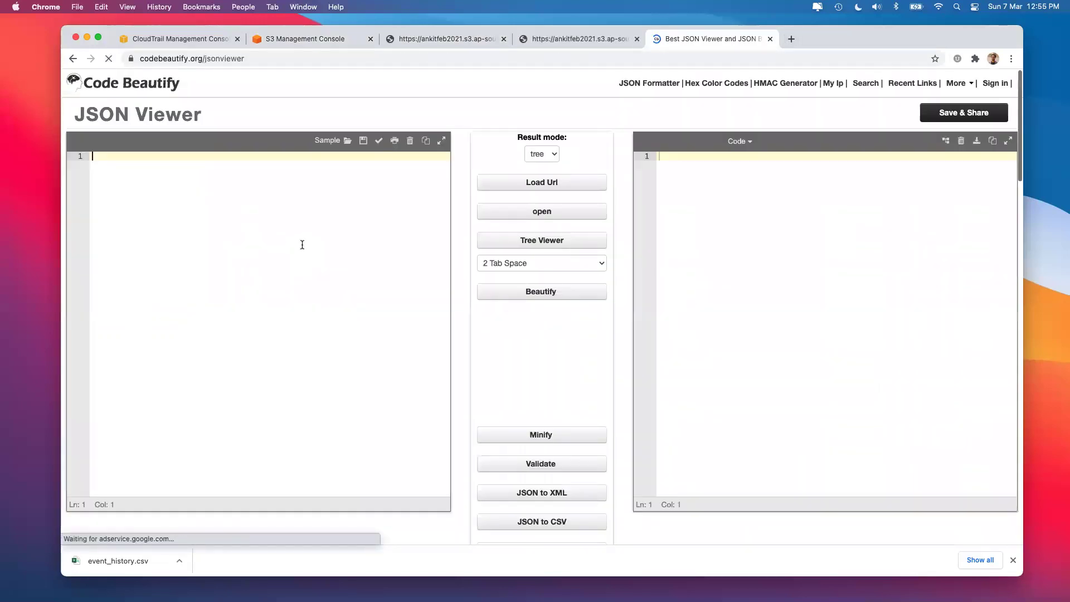
Fill the JSON Viewer's input with the copied log content and beautify it
key("super+v")
key("super+a")
key("super+v")
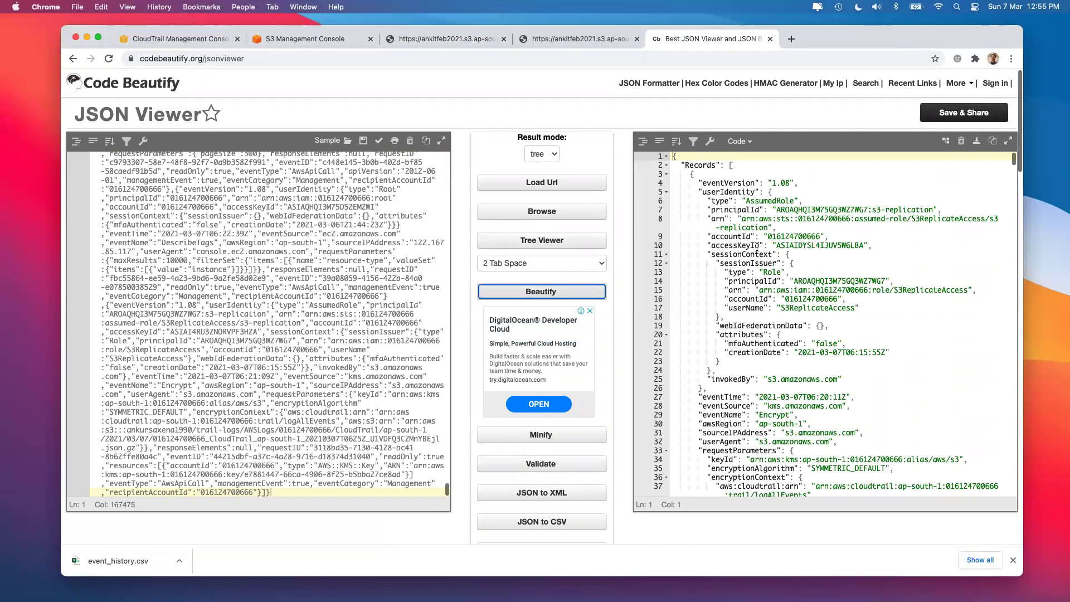
Examine the first beautified record's session issuer userName and the bucket named in its aws:s3:arn field
left_click(748, 314)
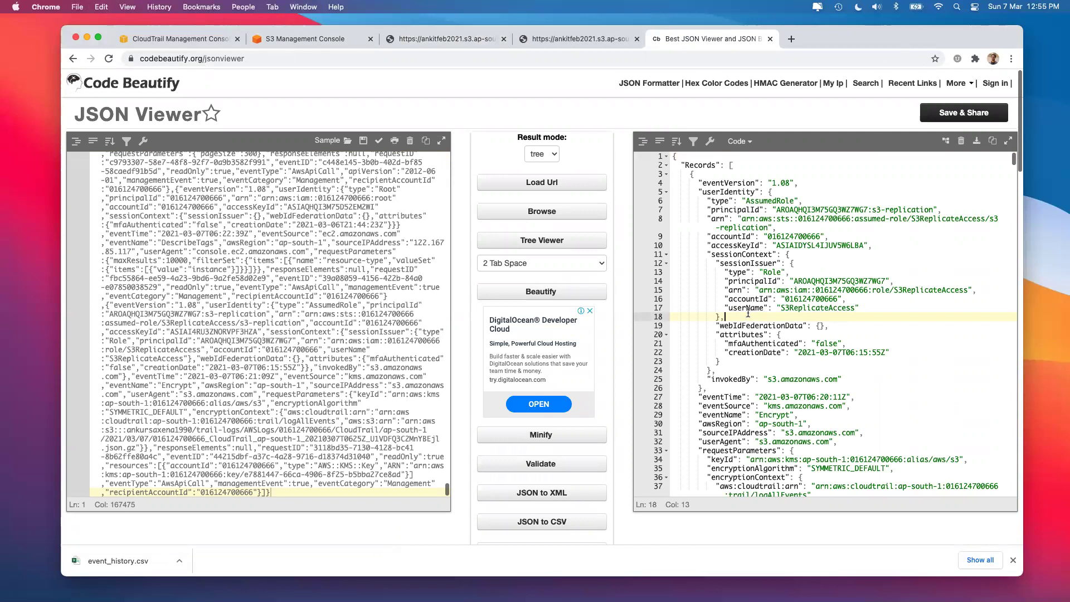
scroll(748, 313, "down", 3)
scroll(795, 285, "up", 3)
double_click(814, 307)
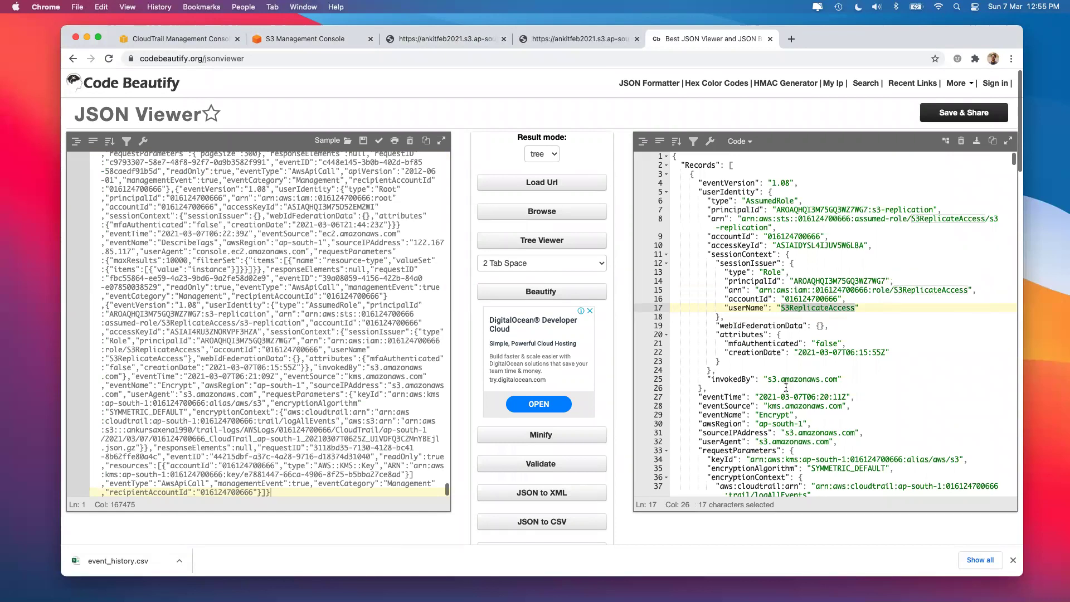
scroll(786, 386, "down", 5)
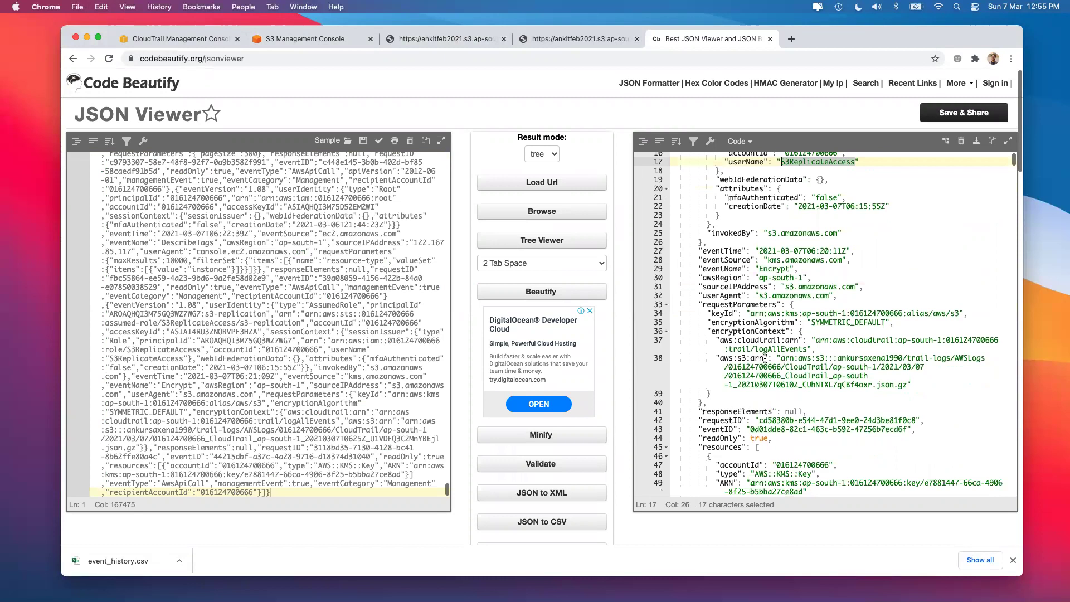
double_click(866, 358)
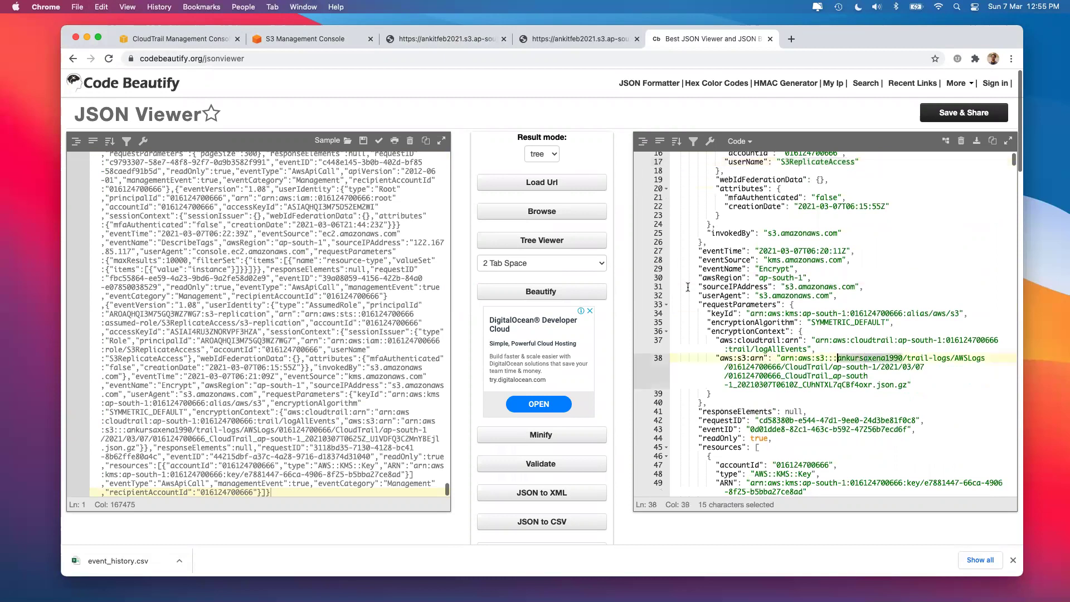
Switch to the S3 console, open the log bucket's management settings, and review its lifecycle, replication and inventory rules
left_click(466, 40)
left_click(241, 58)
left_click(282, 41)
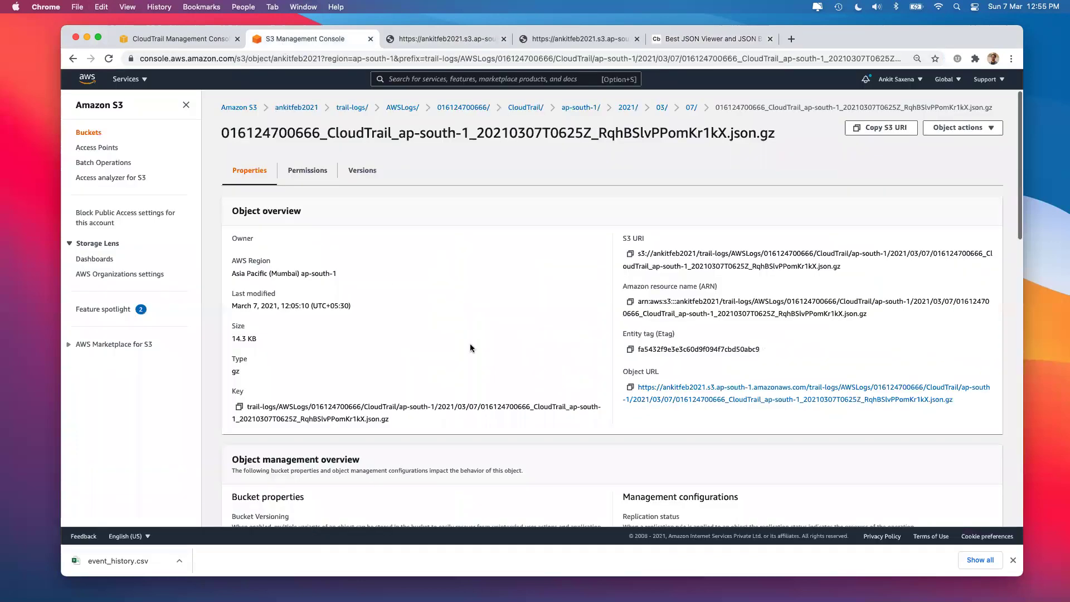
left_click(293, 108)
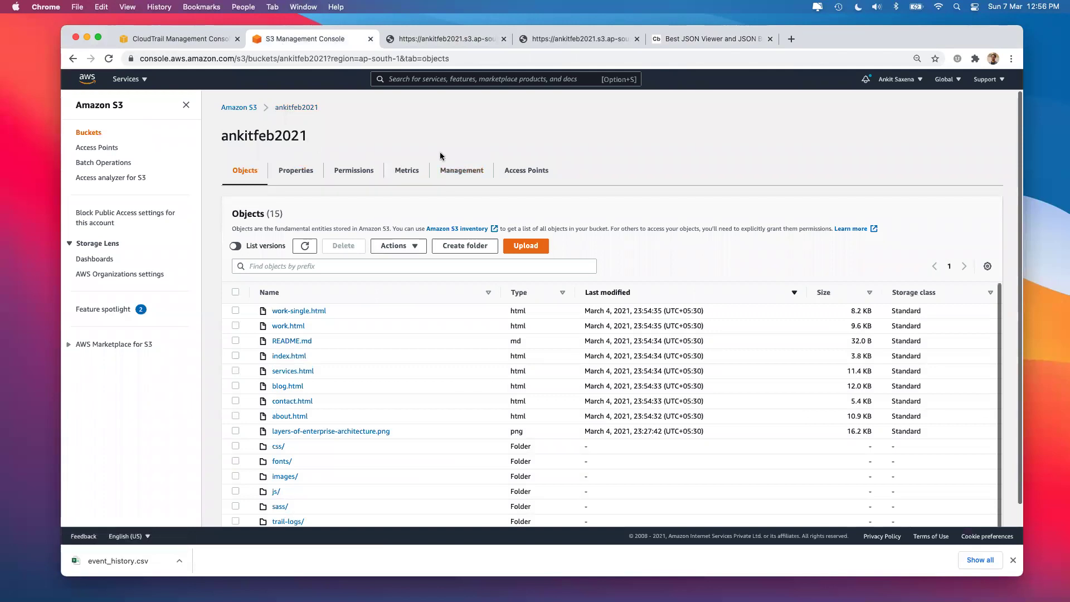
left_click(457, 176)
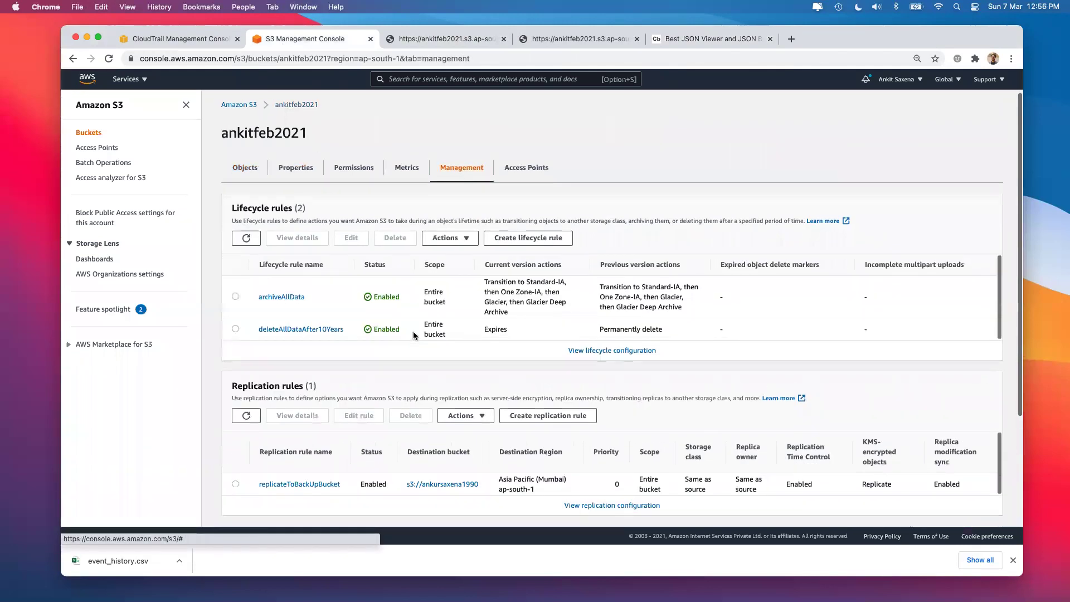
scroll(413, 335, "down", 3)
scroll(413, 335, "down", 2)
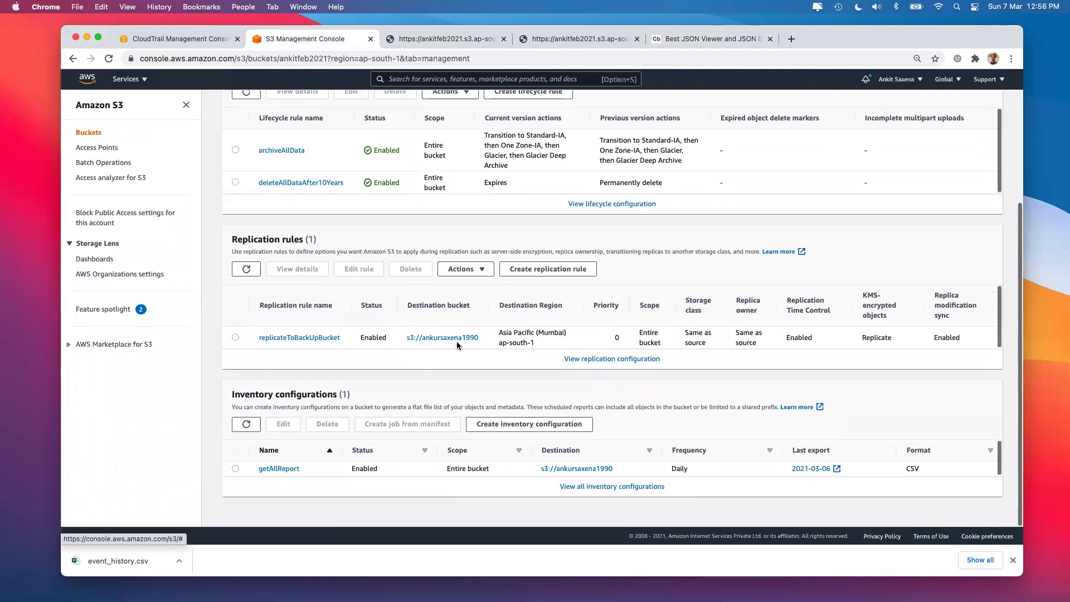
Return to the JSON Viewer and examine the first record's userName, encryption context and aws:s3:arn, plus the following records
left_click(687, 43)
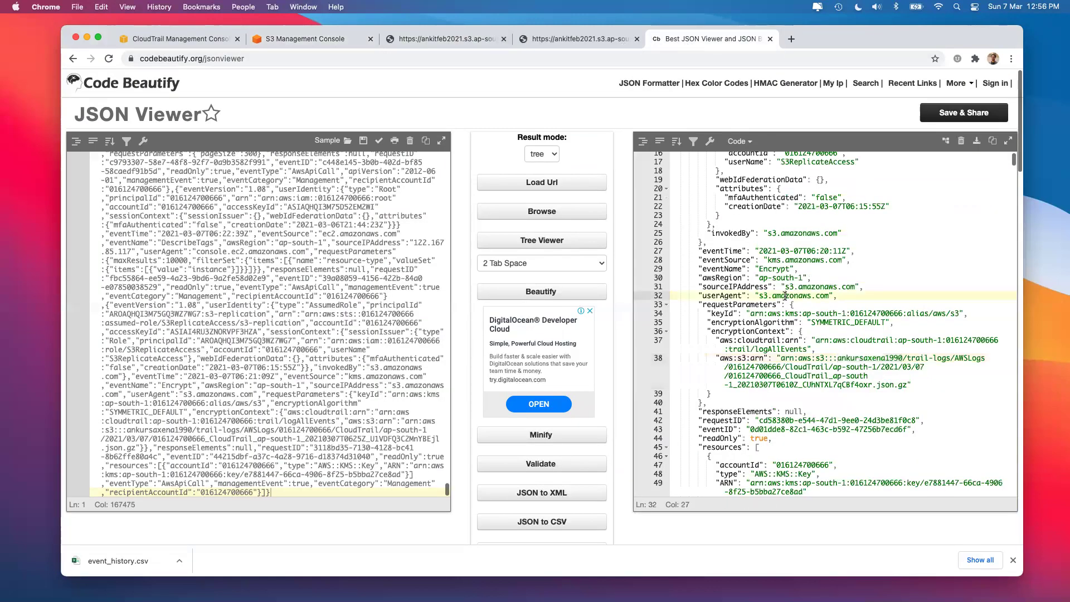
scroll(785, 296, "up", 1)
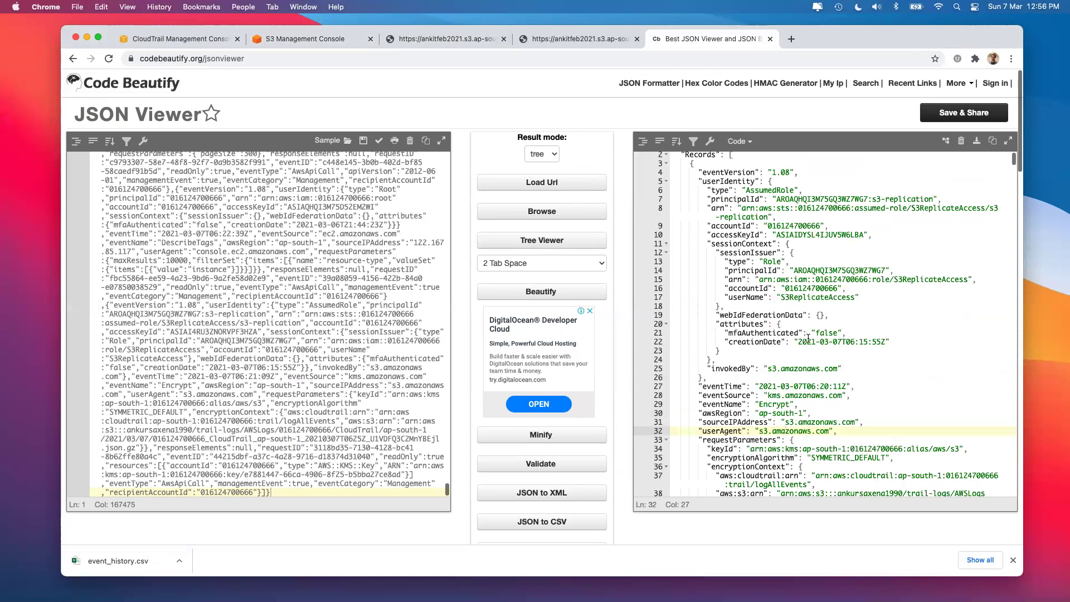
double_click(814, 297)
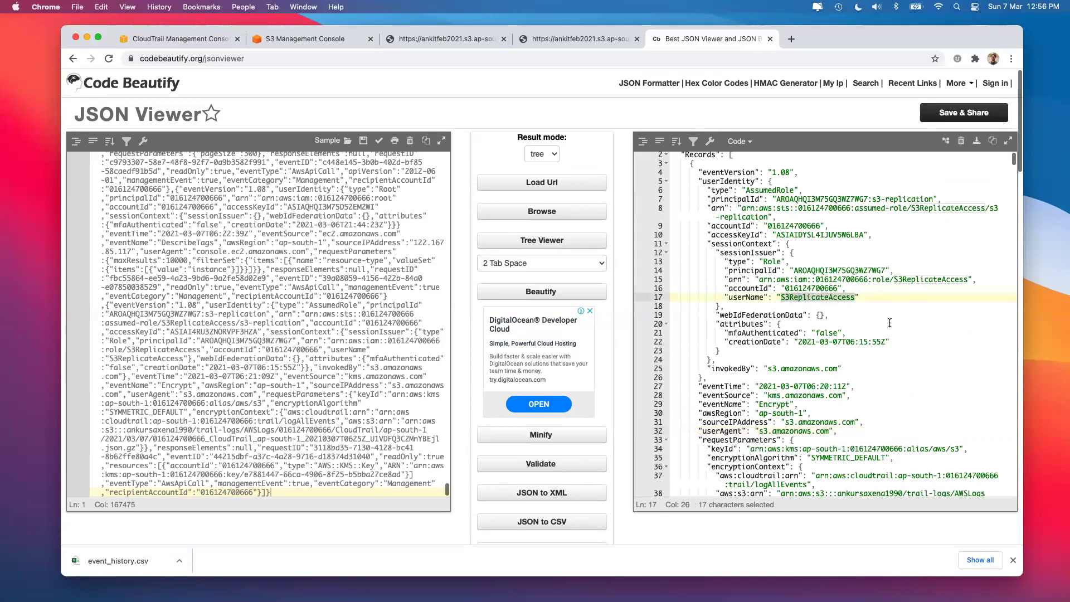
scroll(792, 357, "down", 2)
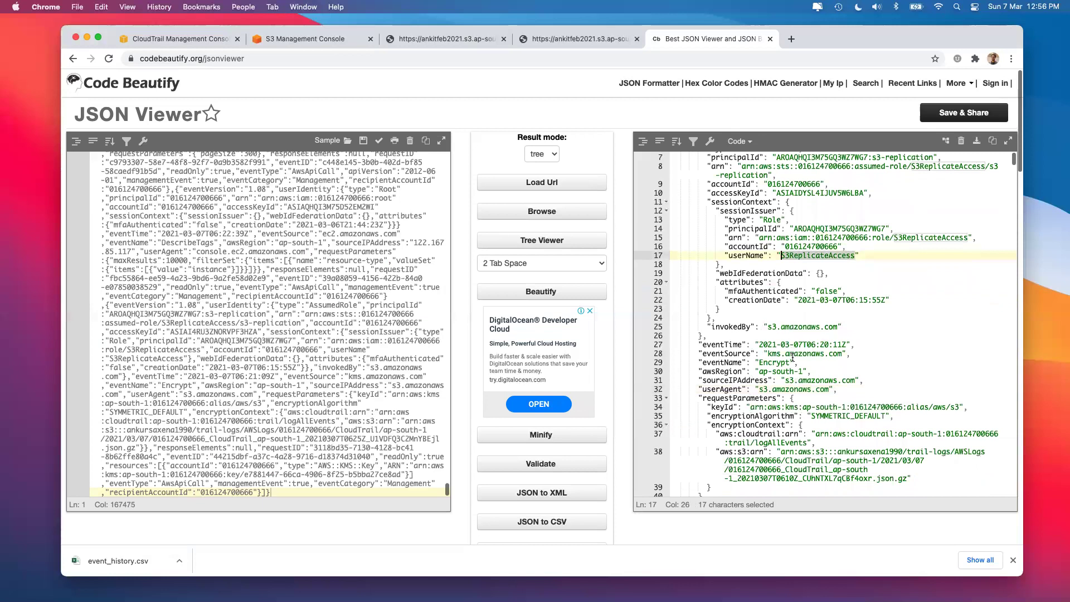
scroll(792, 356, "down", 5)
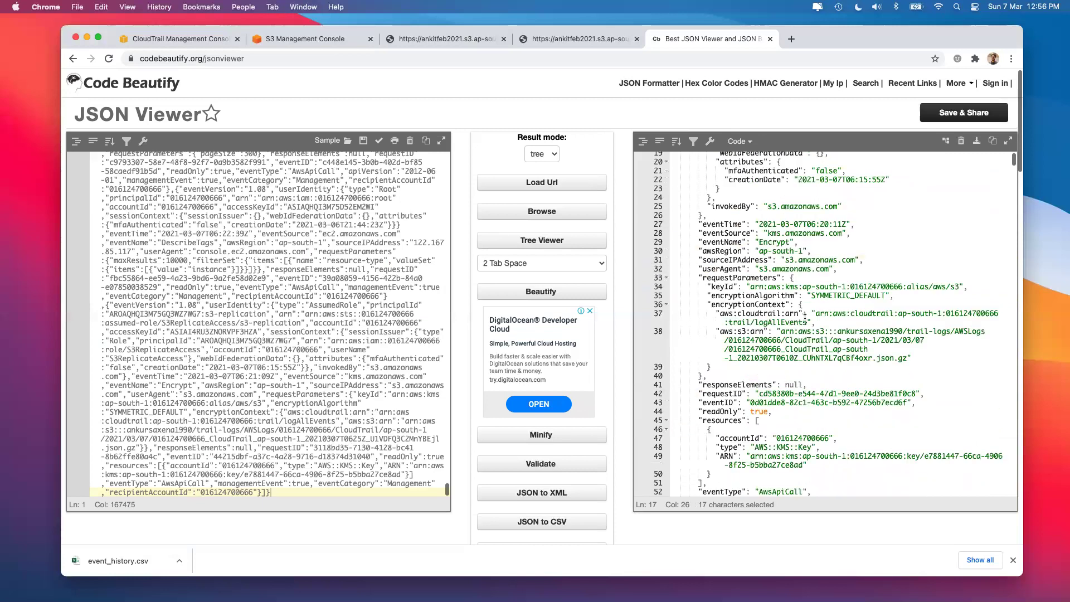
left_click_drag(815, 313, 904, 354)
left_click(865, 350)
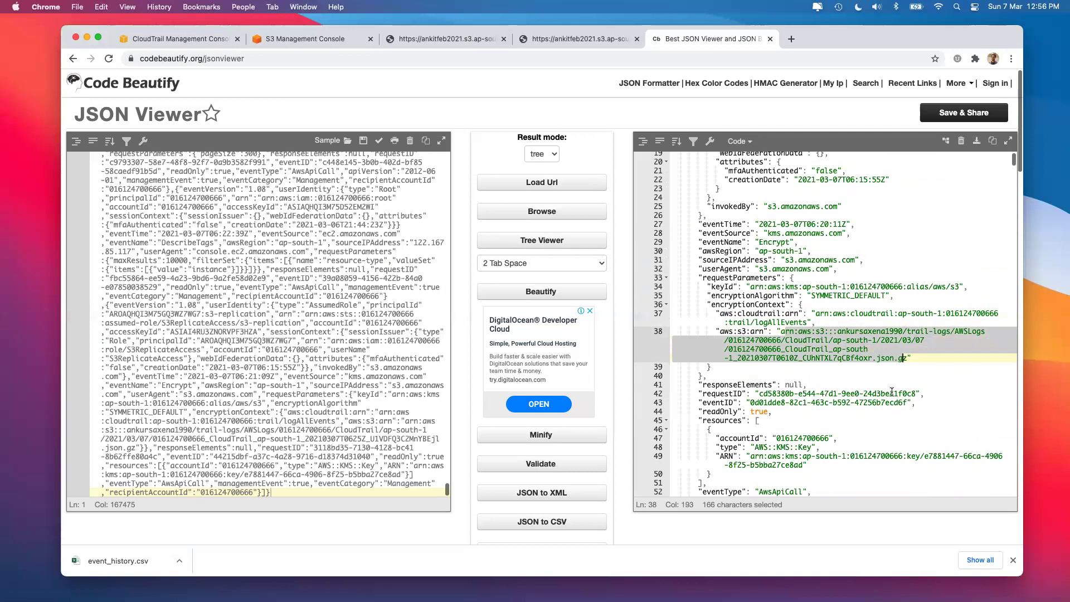
left_click(891, 393)
scroll(892, 392, "down", 15)
scroll(892, 392, "down", 5)
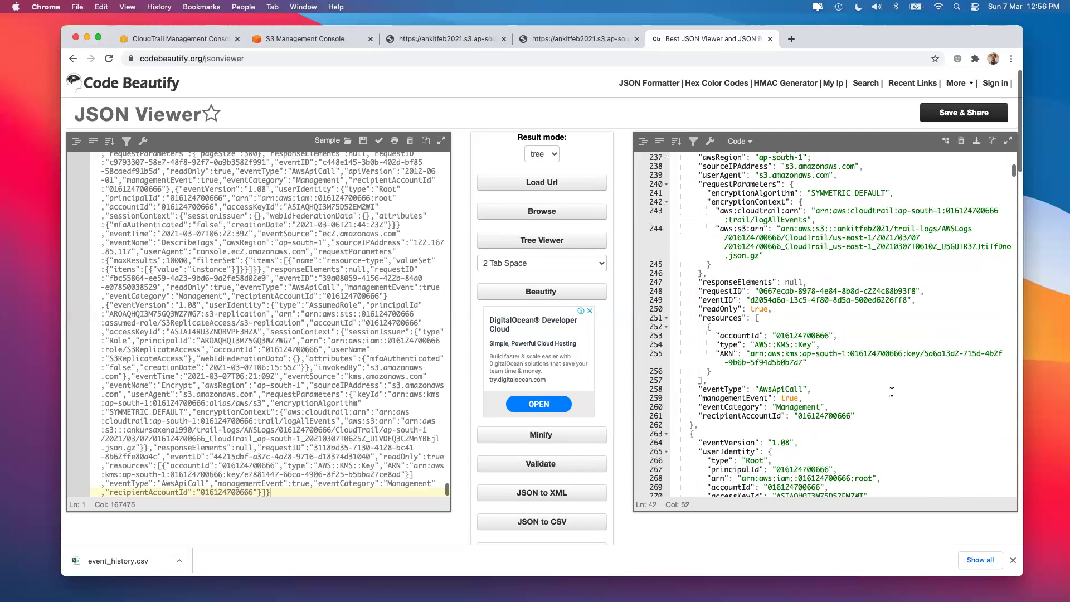
Close both raw log file tabs and the JSON Viewer tab
left_click(584, 38)
left_click(637, 39)
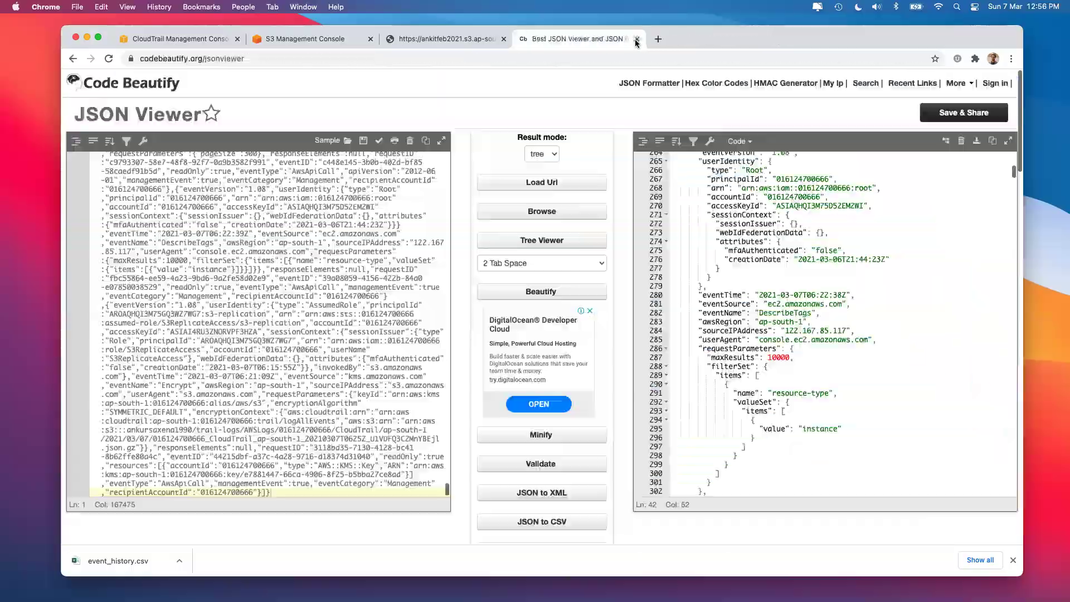
left_click(505, 39)
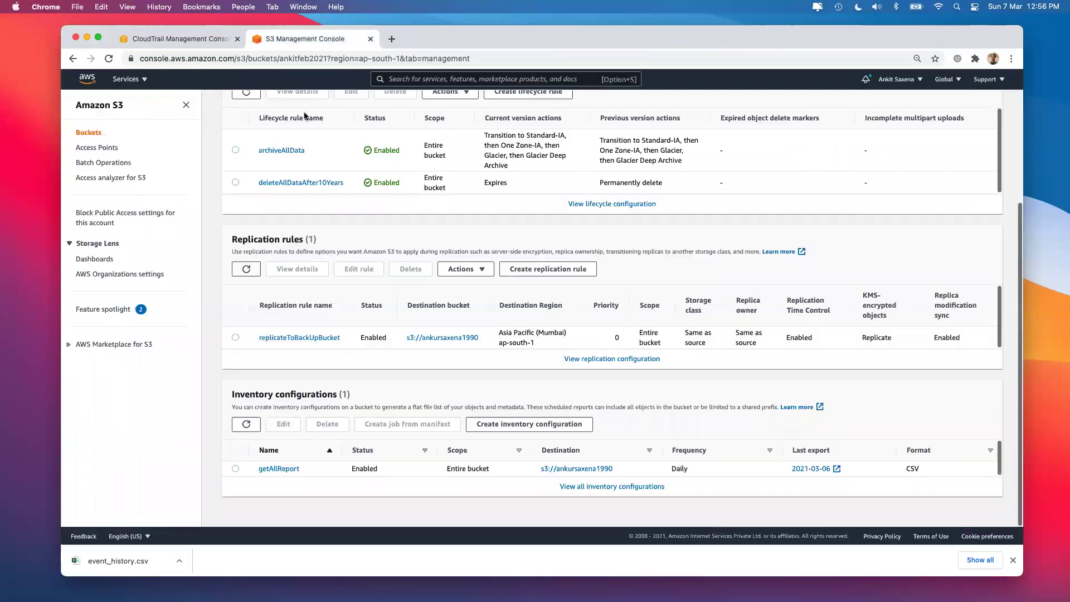
Switch to the CloudTrail console, delete the logAllEvents trail, and open the CloudTrail dashboard
left_click(159, 39)
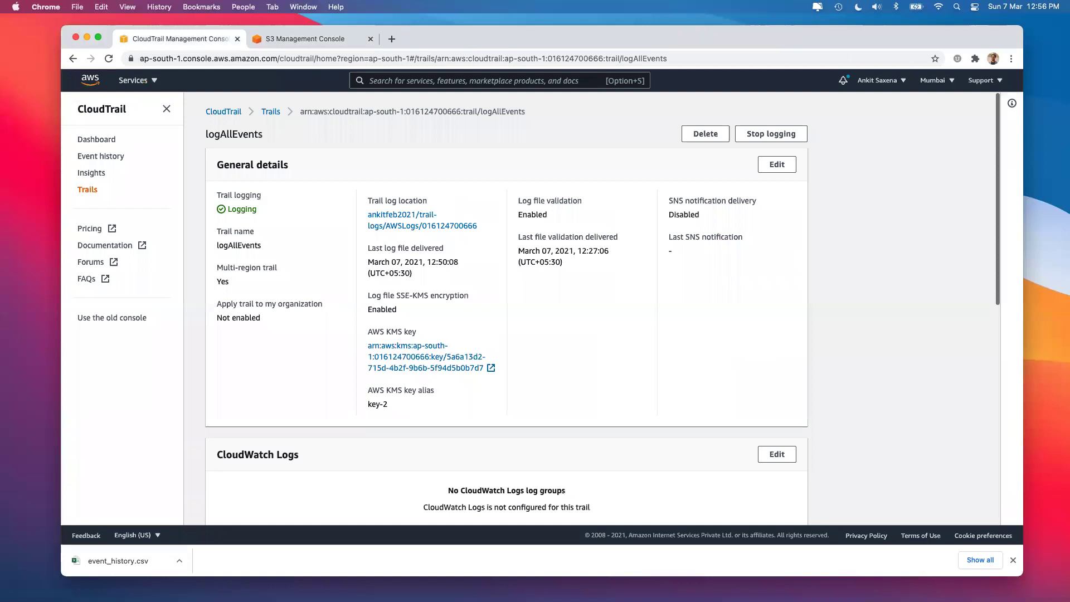
left_click(222, 112)
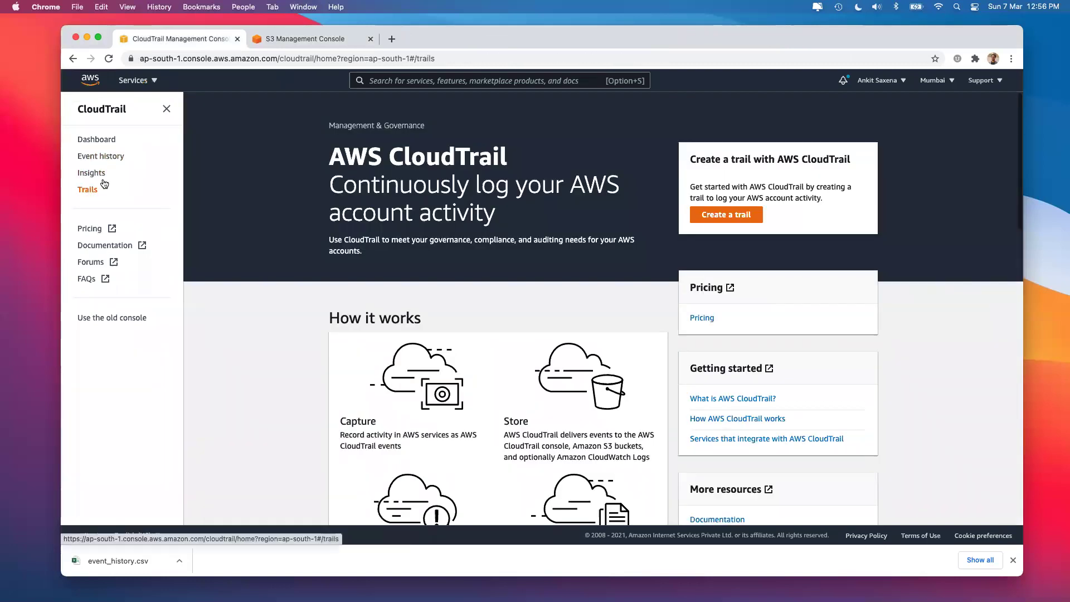
left_click(87, 189)
left_click(220, 223)
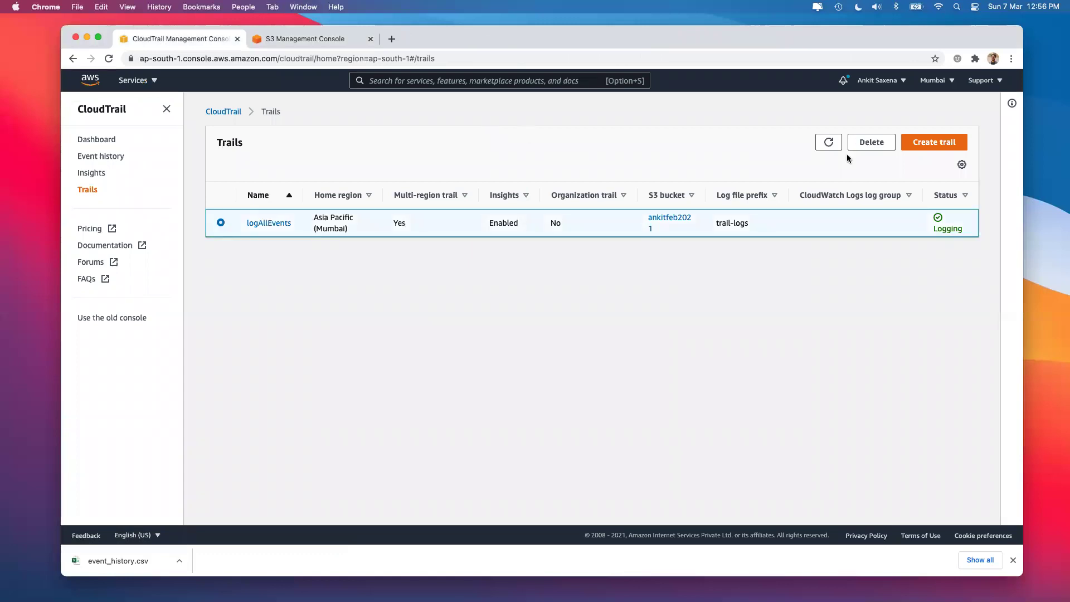
left_click(867, 141)
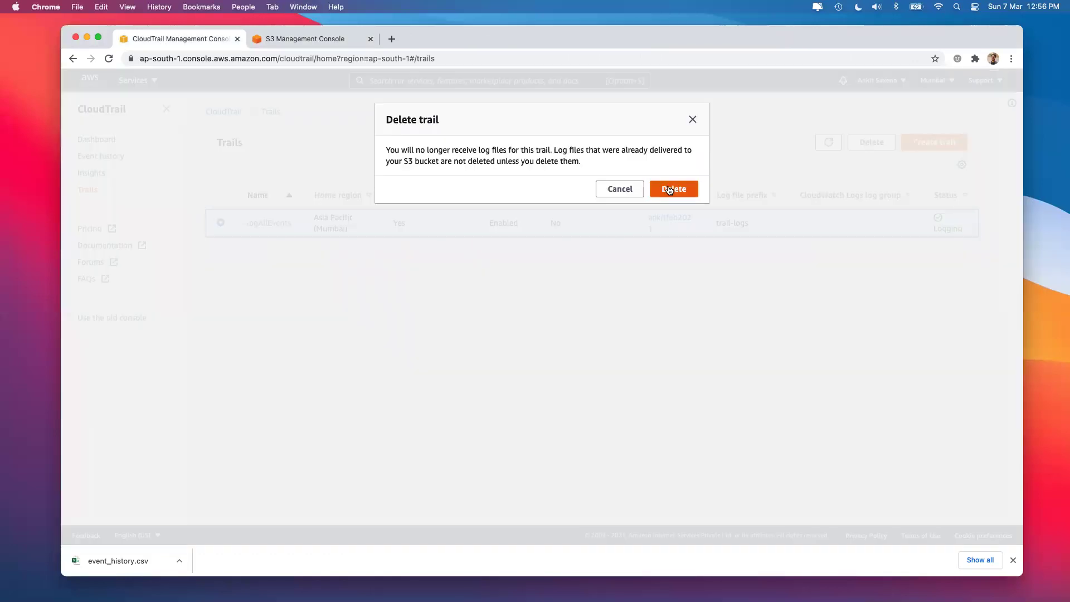
left_click(678, 189)
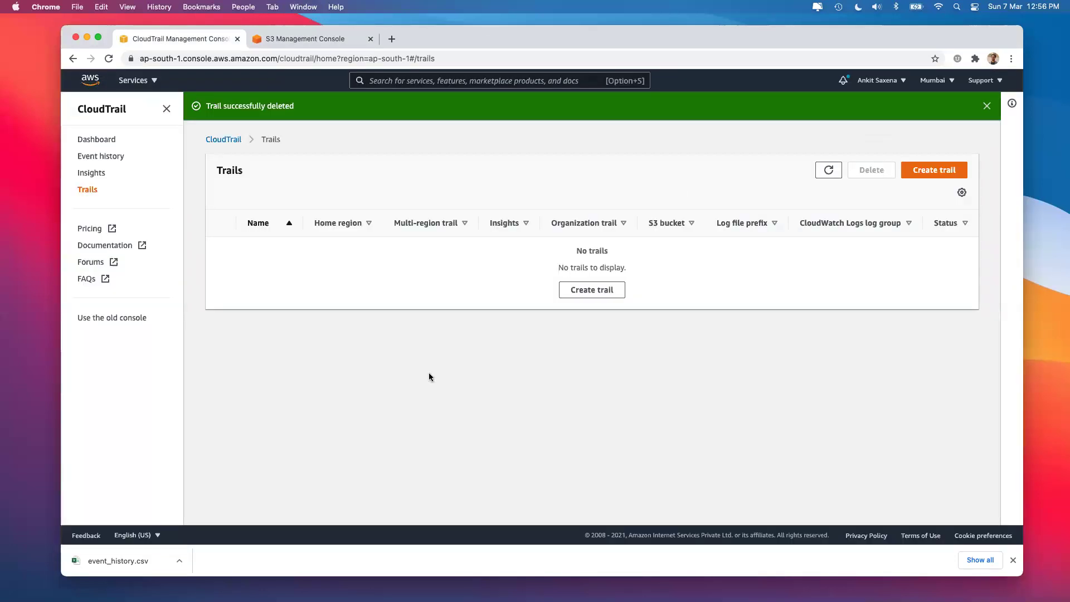
left_click(97, 140)
Switch to the S3 console and open the CloudTrail folder under trail-logs/AWSLogs and the account folder in the log bucket
left_click(342, 38)
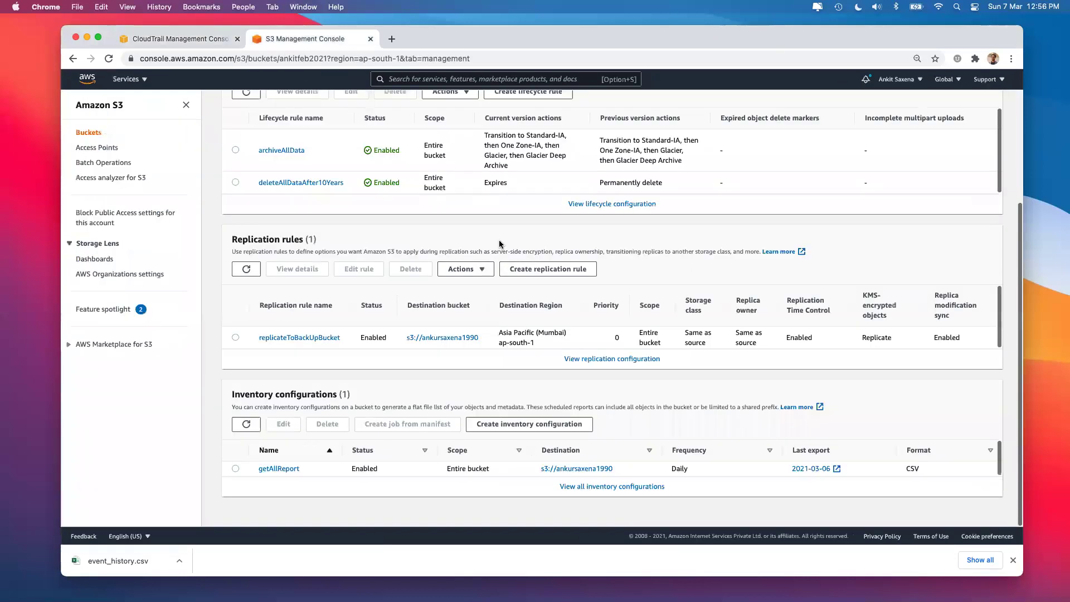
scroll(499, 243, "up", 5)
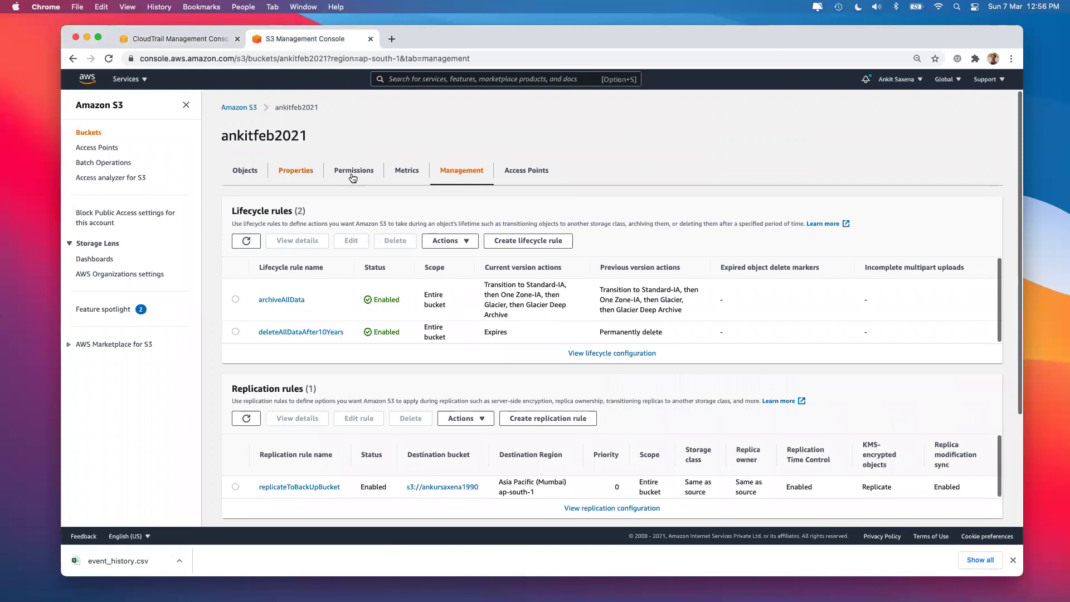
left_click(244, 171)
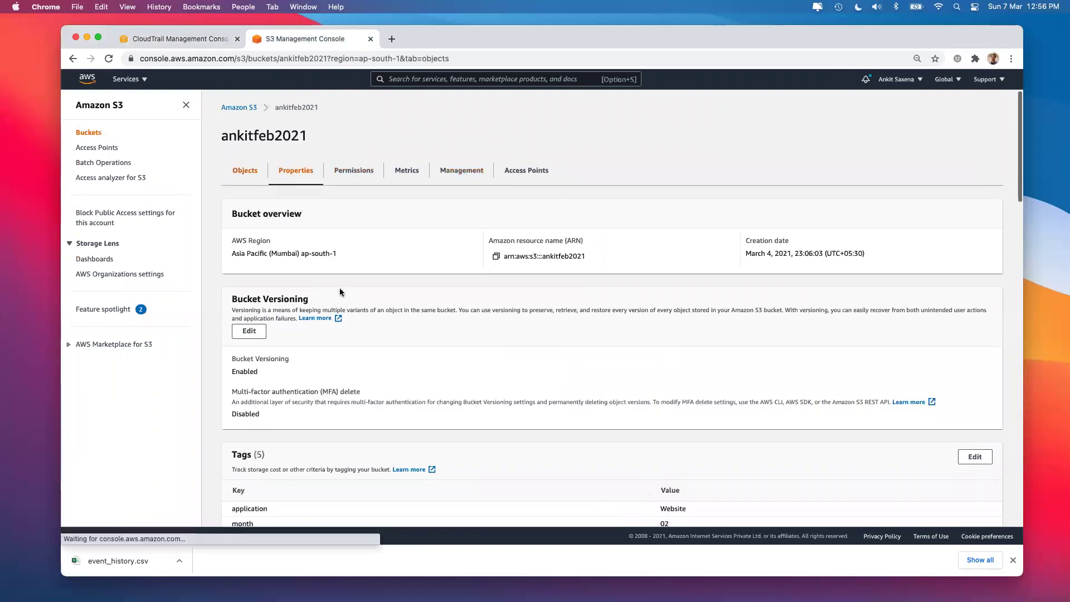
scroll(340, 292, "down", 1)
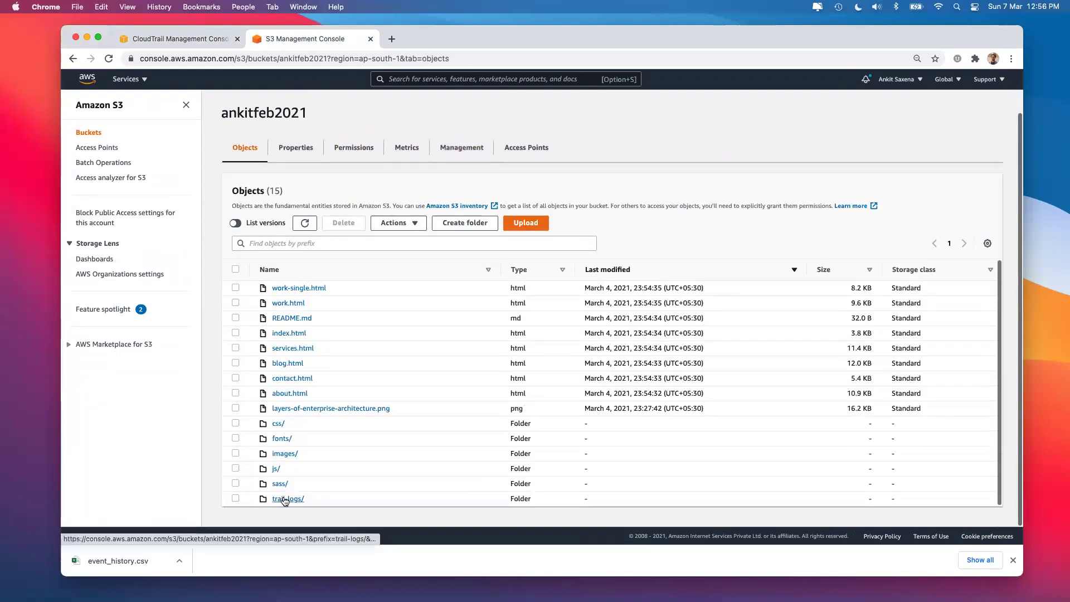
left_click(284, 500)
left_click(283, 305)
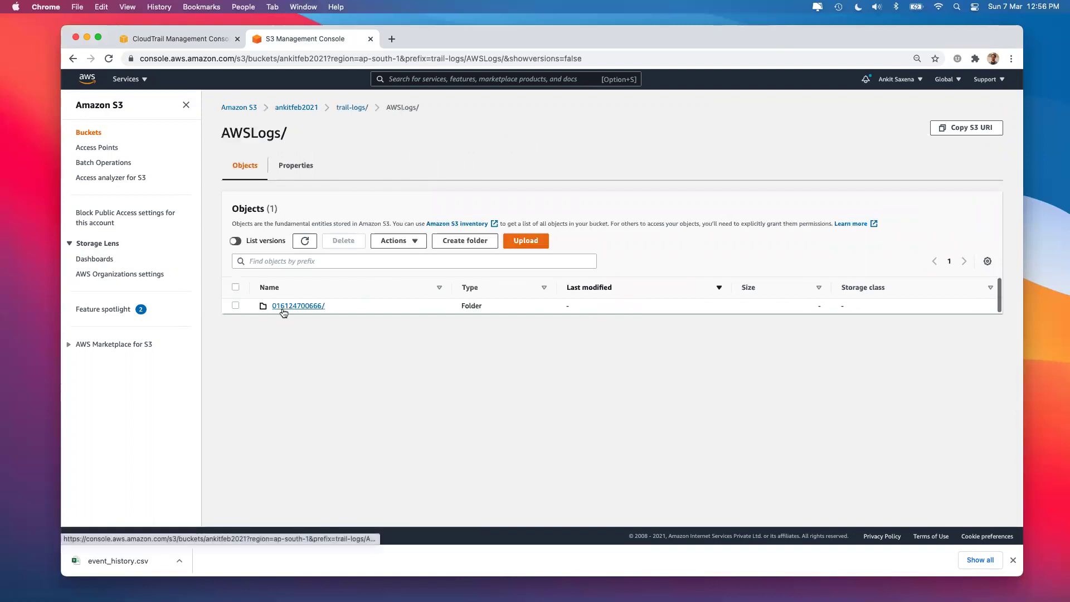
left_click(283, 306)
left_click(283, 338)
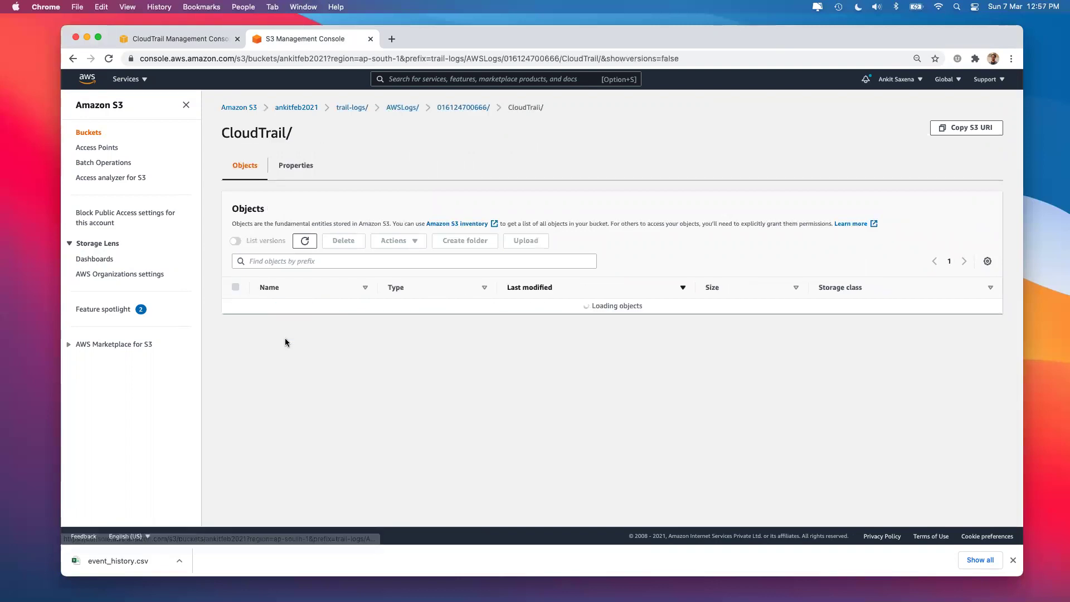
scroll(294, 340, "down", 1)
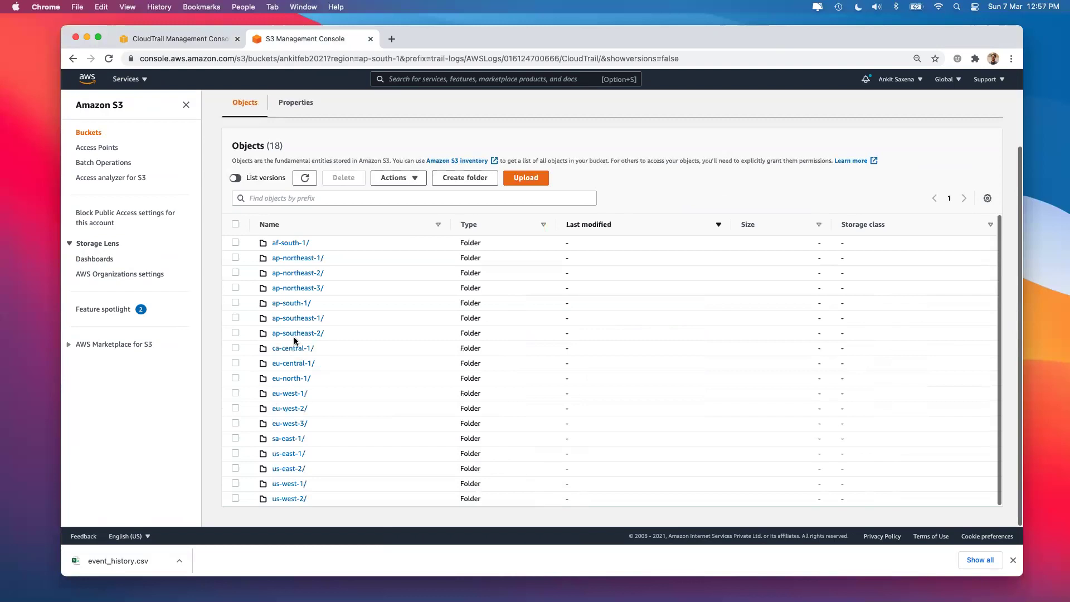
Open the ap-south-1/2021/03/07 folder, look through its log files, and close the S3 console tab
left_click(287, 303)
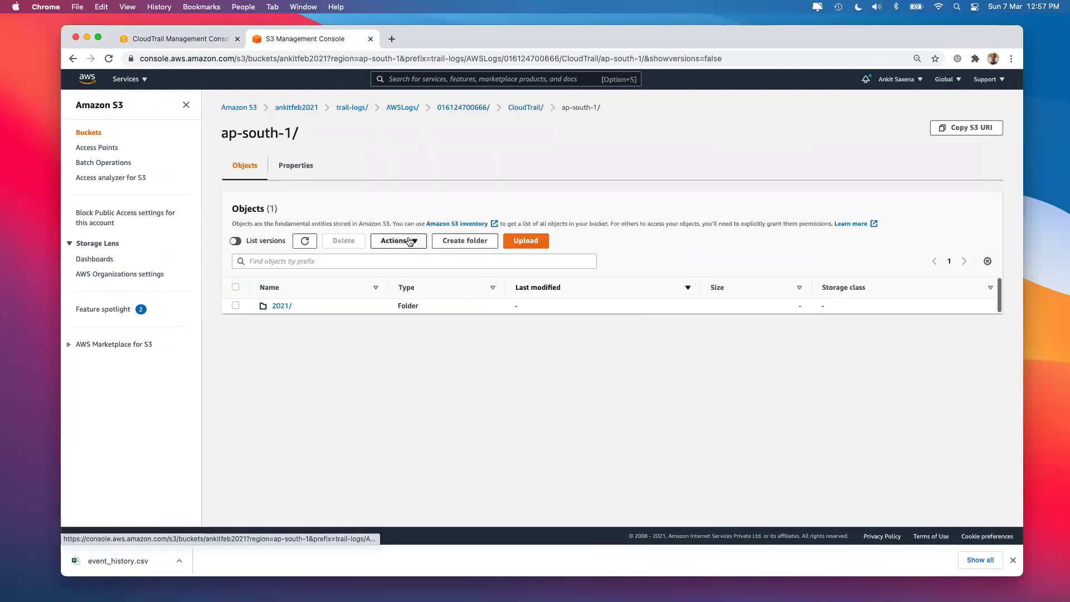
left_click(290, 306)
left_click(279, 306)
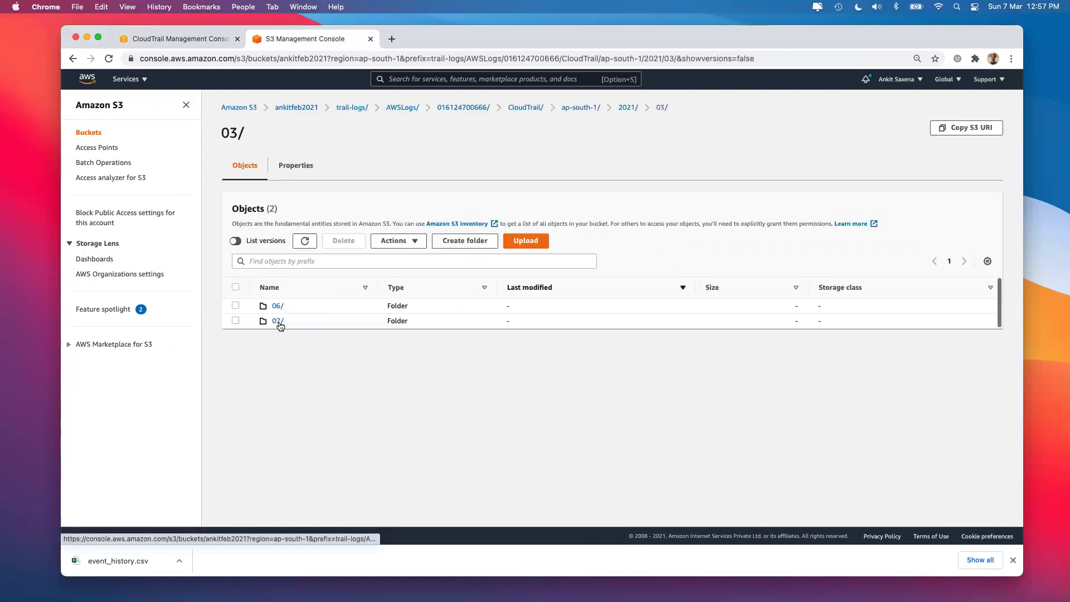
left_click(278, 321)
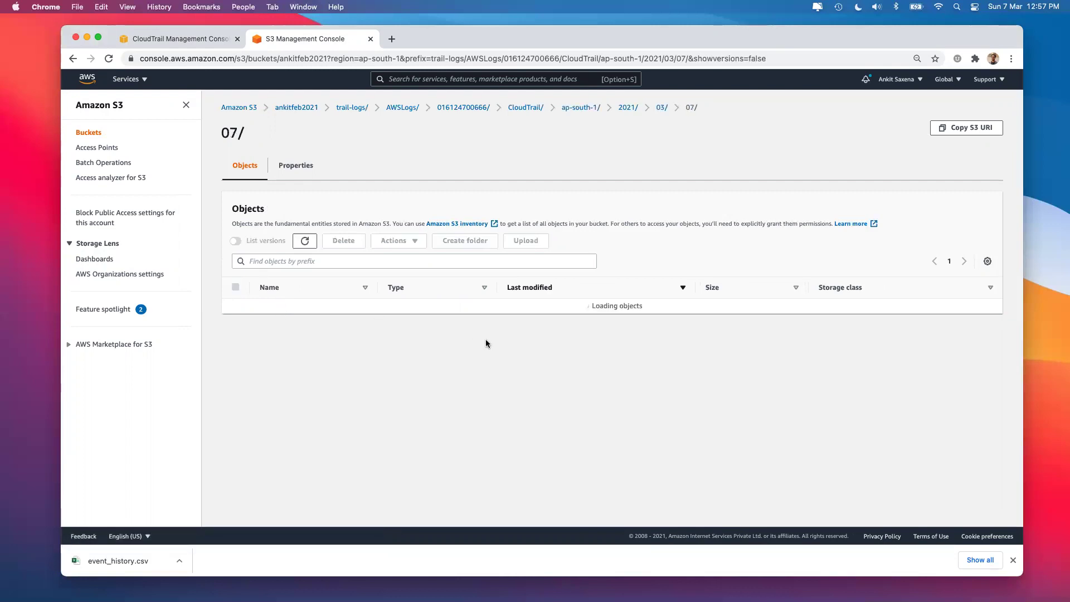
scroll(417, 301, "down", 5)
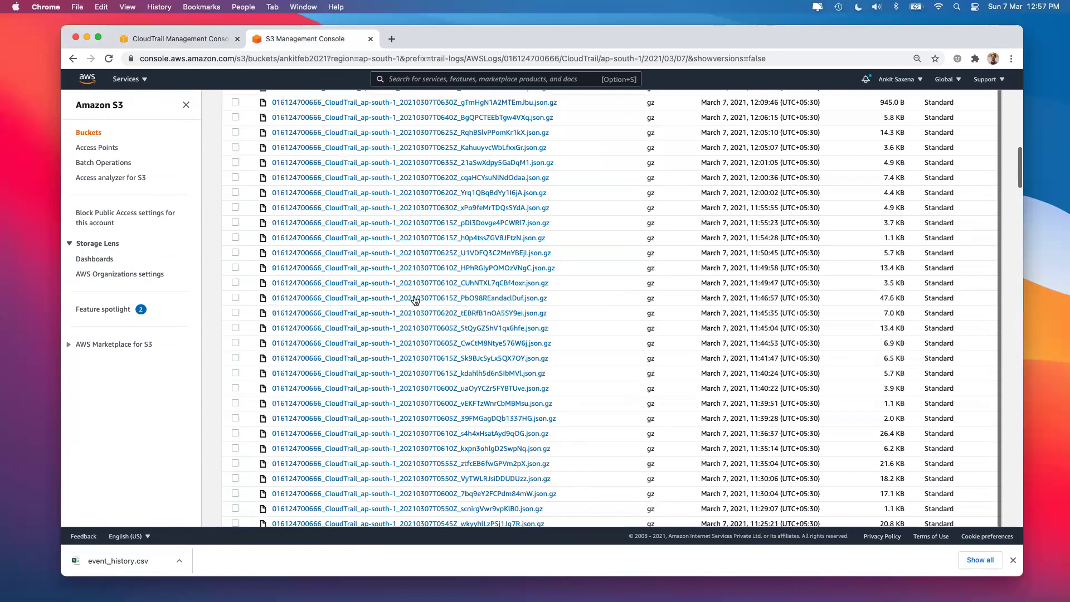
scroll(417, 301, "up", 5)
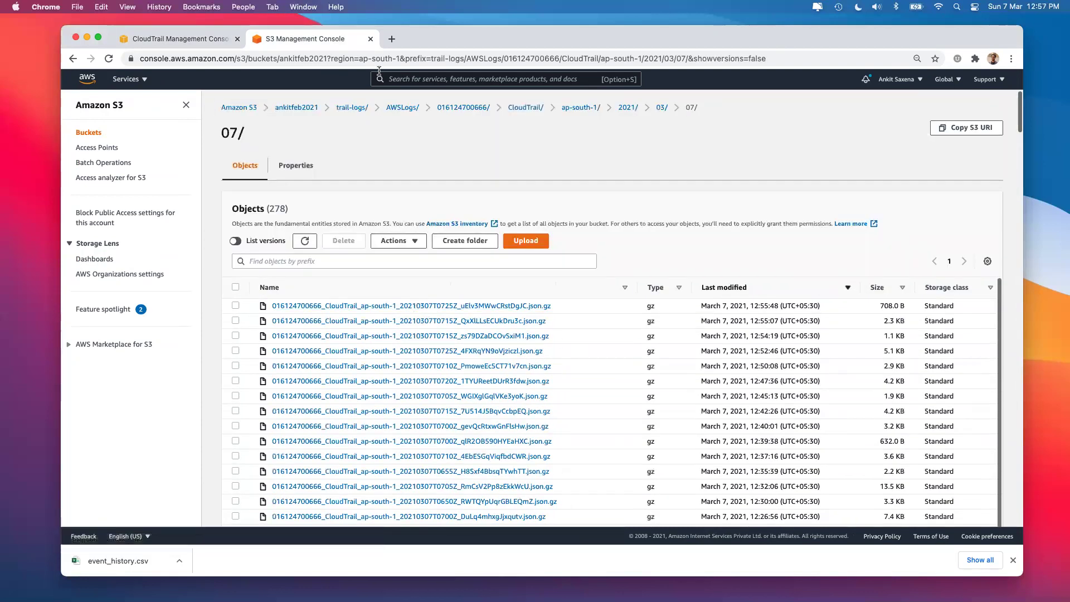
left_click(370, 38)
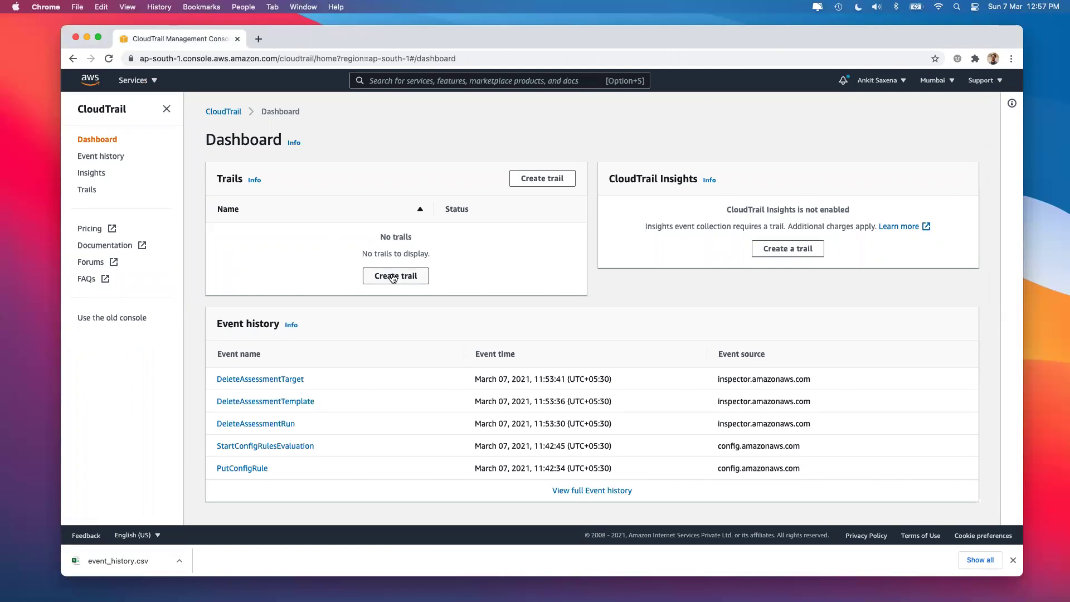
Open the CloudTrail event history and check the list of available regions without switching region
left_click(93, 158)
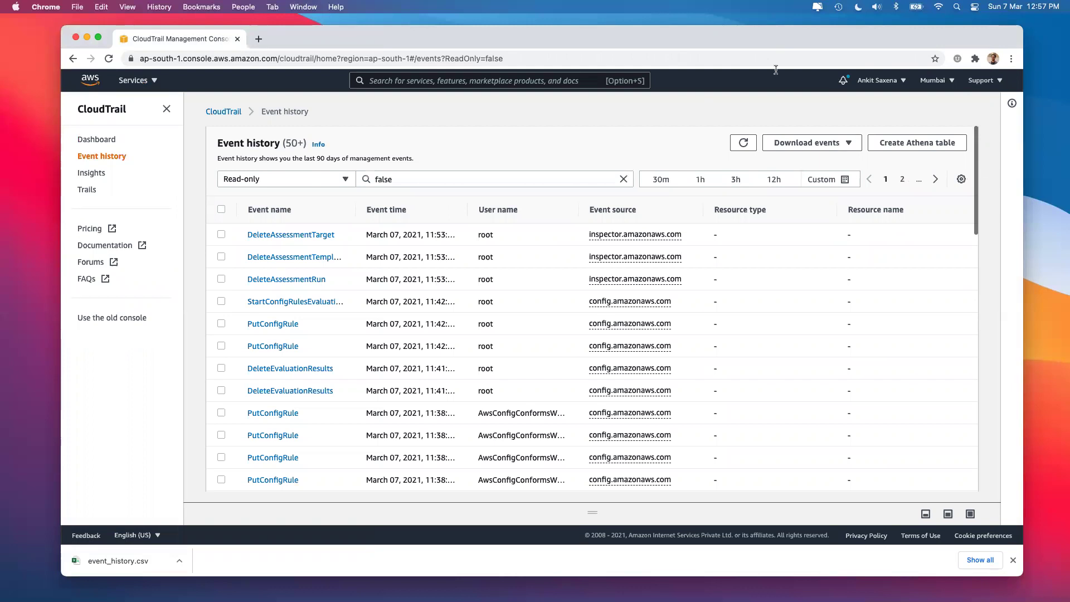
left_click(942, 81)
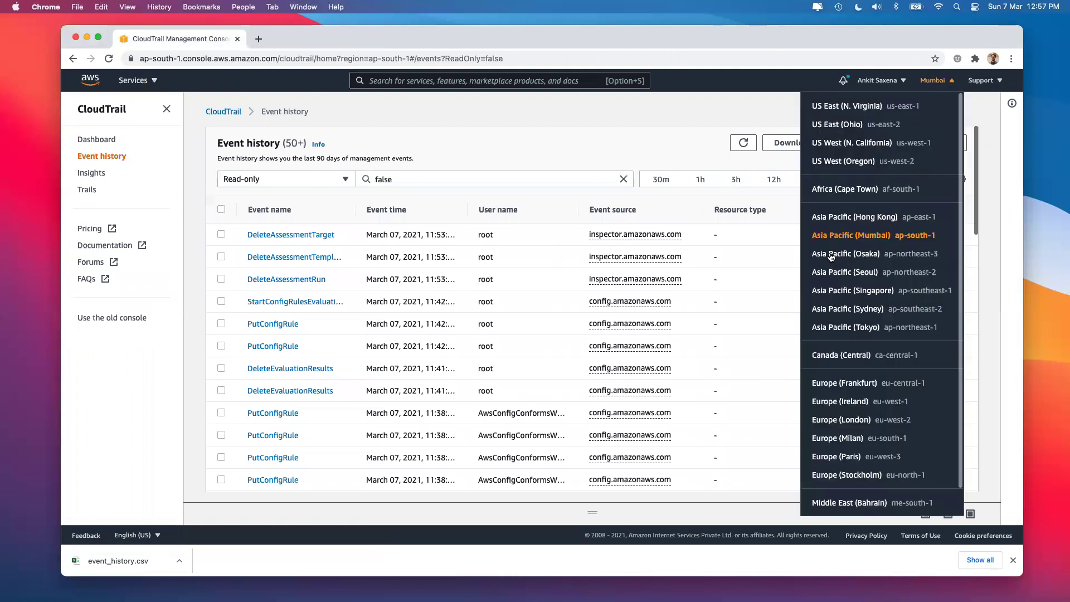
left_click(557, 125)
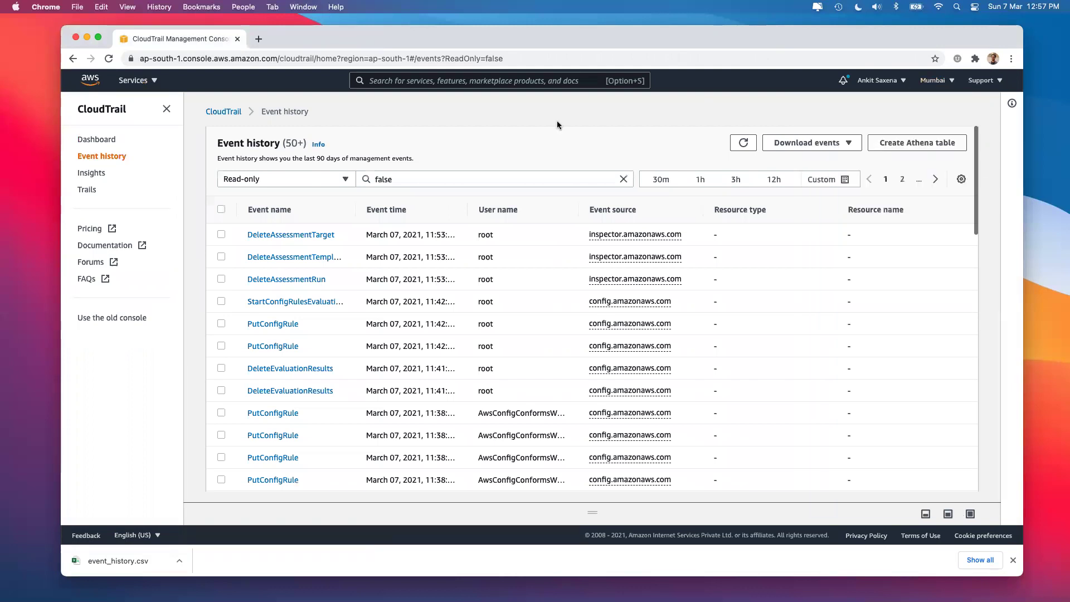
Open the downloaded event_history.csv in Excel, enlarge its window, and autofit the width of all columns
left_click(146, 556)
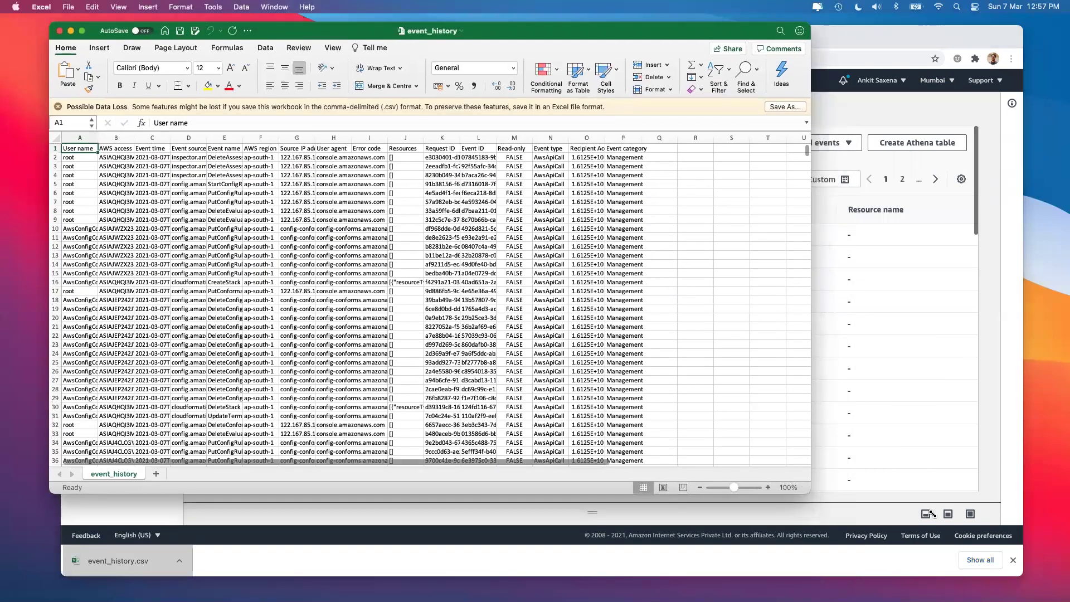
left_click_drag(810, 493, 982, 544)
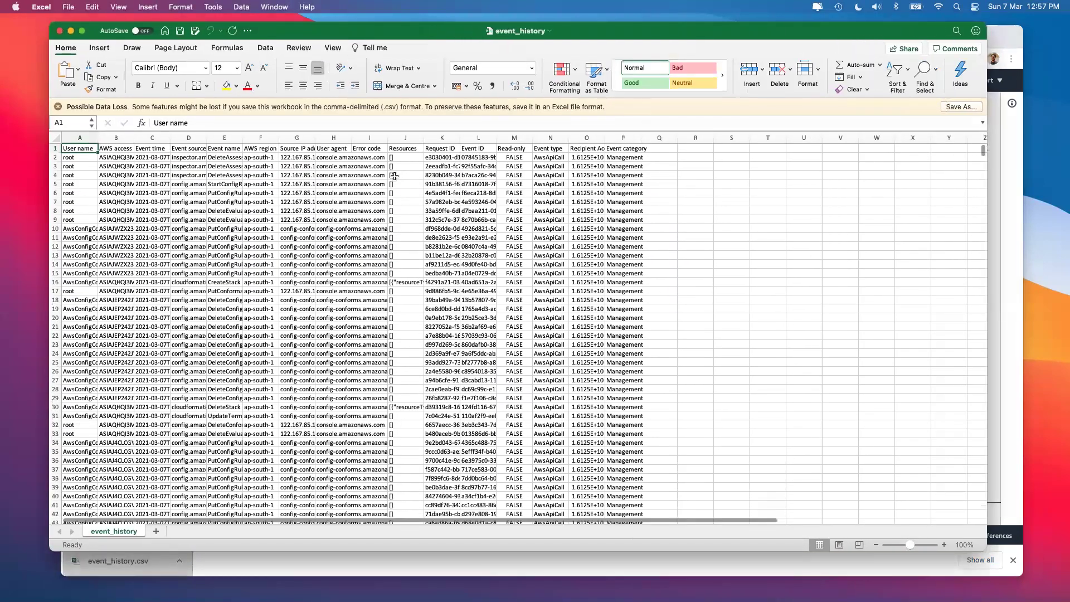
left_click(55, 138)
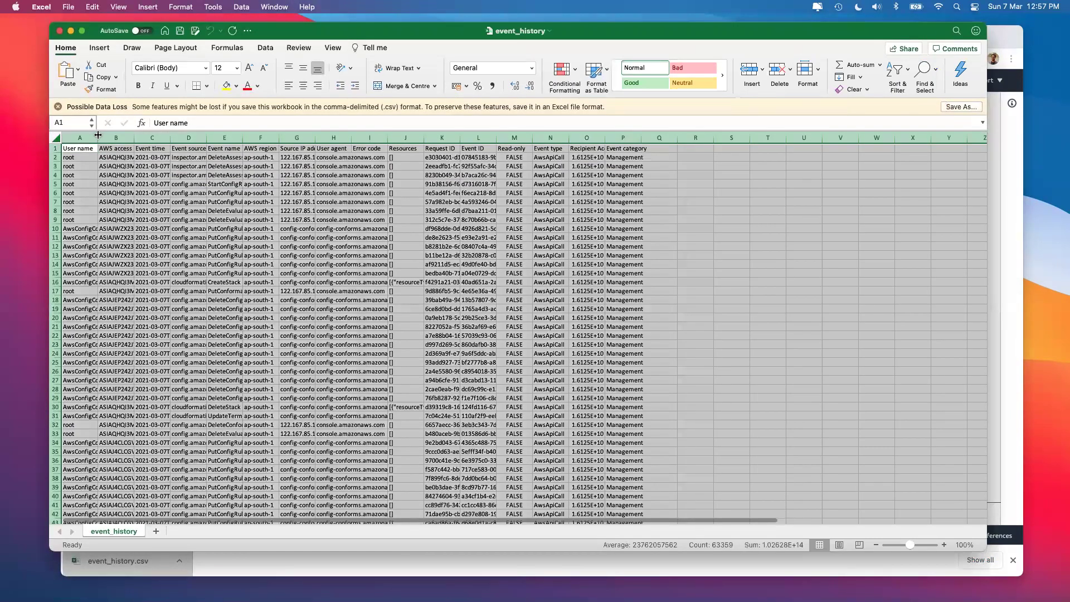
double_click(98, 135)
Examine the first root user events across their columns, ending with the source IP addresses in G2:G9
left_click(123, 194)
left_click(103, 163)
key("Right")
key("Right")
key("Right")
key("Right")
key("Right")
key("Right")
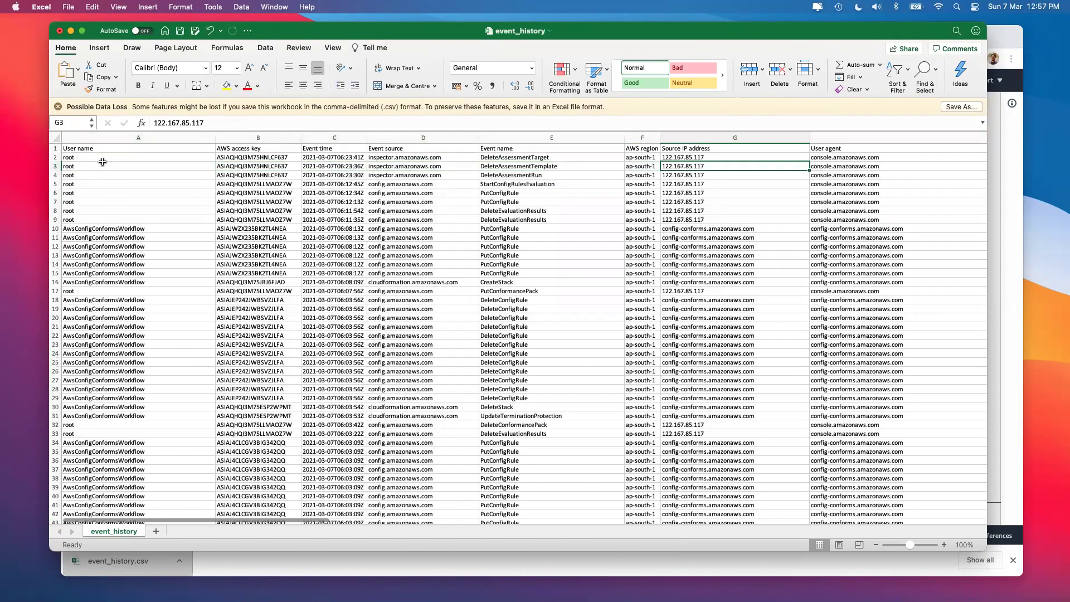
left_click_drag(679, 158, 682, 216)
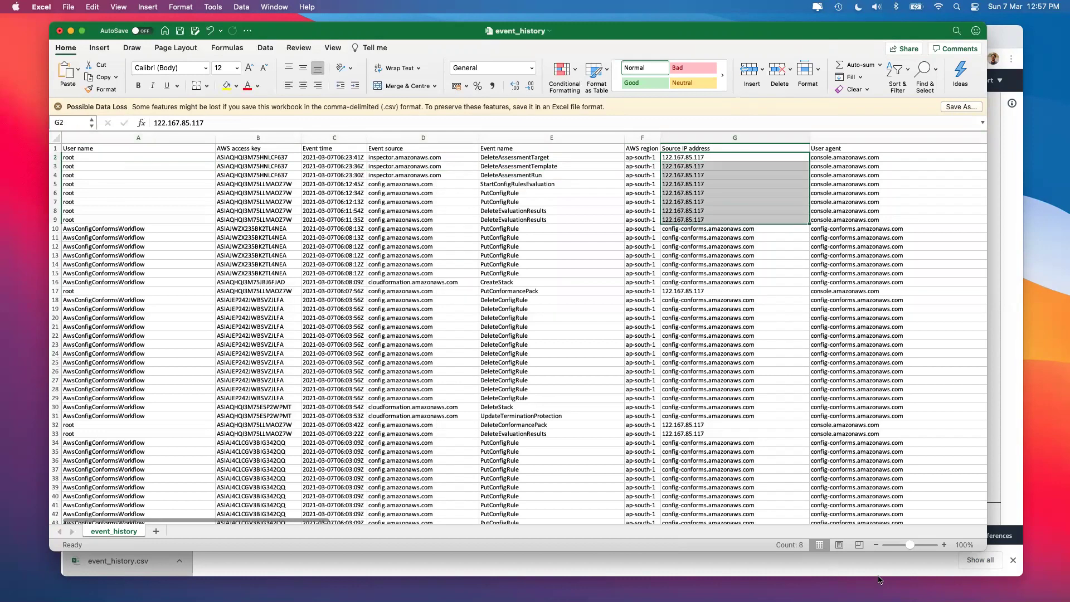
Look through the securityhub events and check the user name and source IP of the root event in row 281
scroll(289, 334, "down", 20)
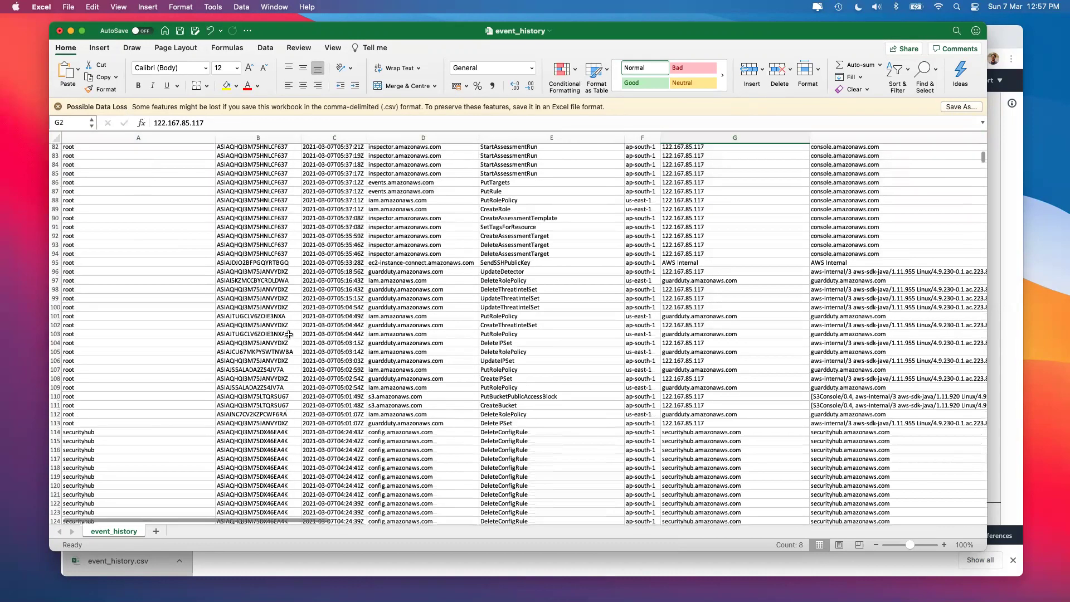
scroll(114, 268, "down", 2)
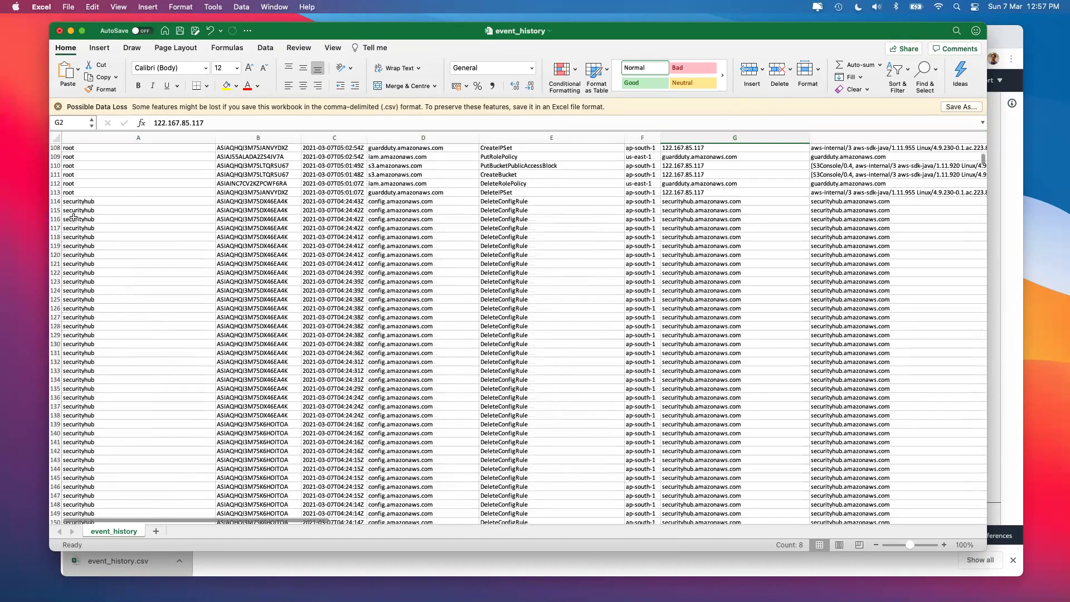
scroll(73, 218, "down", 4)
scroll(162, 290, "down", 4)
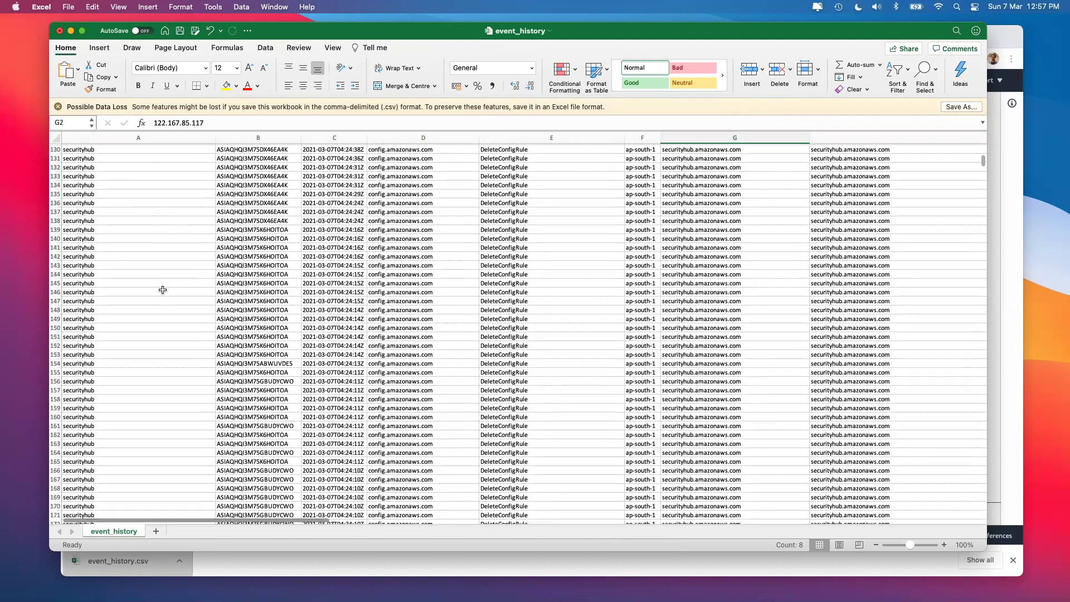
scroll(661, 243, "up", 20)
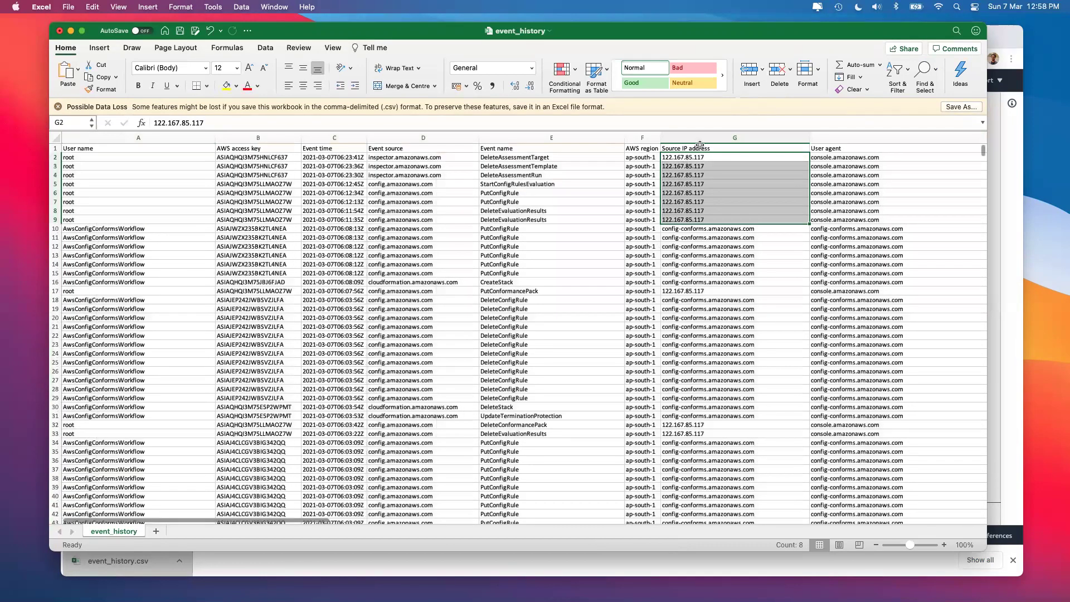
scroll(600, 450, "down", 20)
scroll(600, 449, "down", 20)
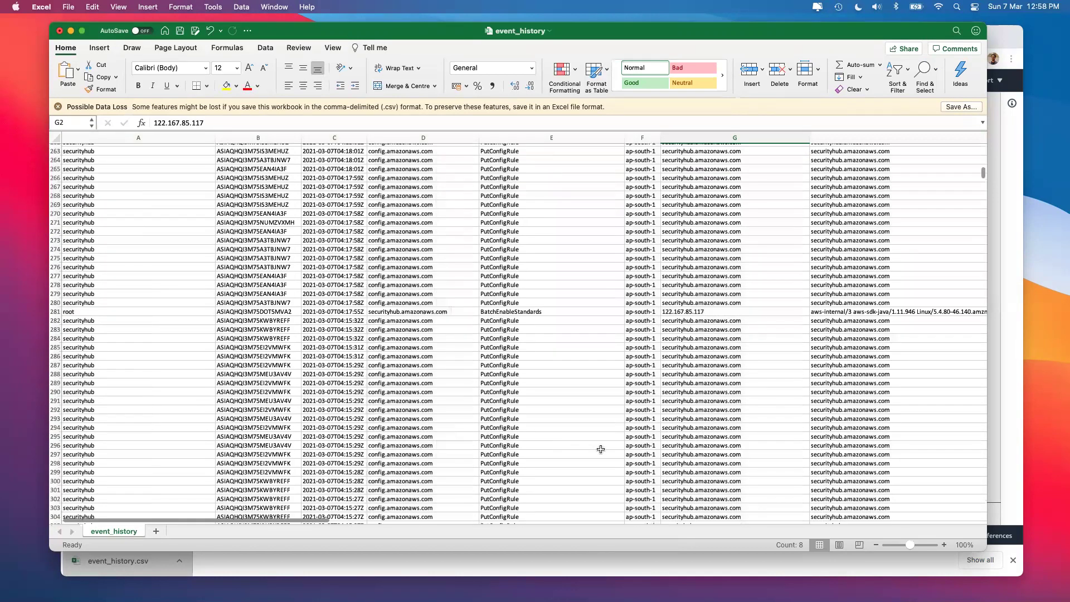
left_click(150, 311)
left_click(689, 312)
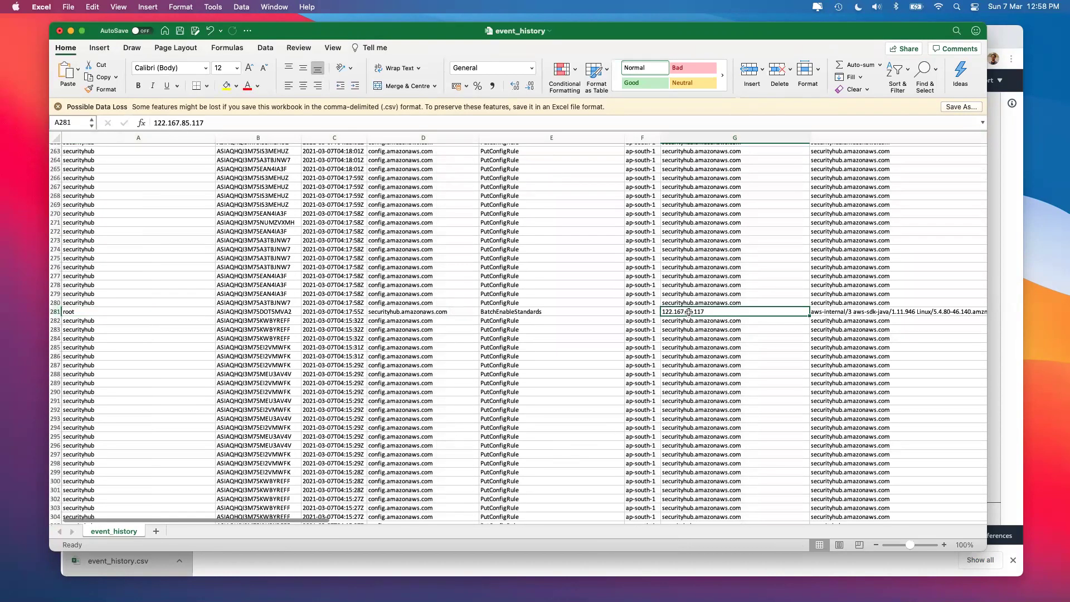
Examine the individual user's event in row 483 across its columns and the source IP addresses in G482:G503
scroll(427, 378, "down", 20)
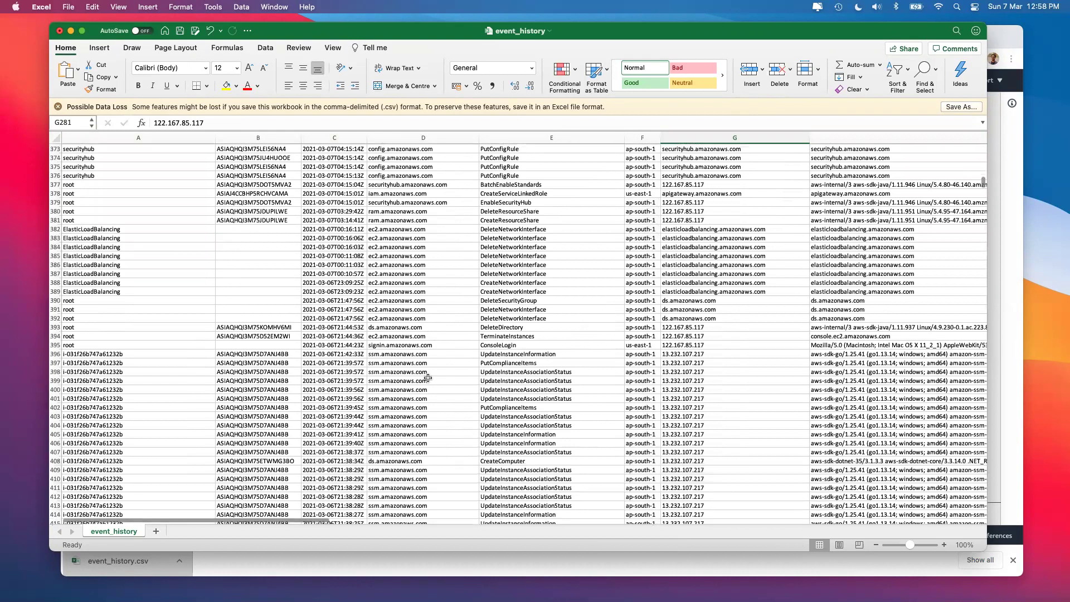
scroll(428, 378, "down", 20)
left_click(112, 298)
key("Right")
key("Right")
key("Right")
key("Right")
key("Right")
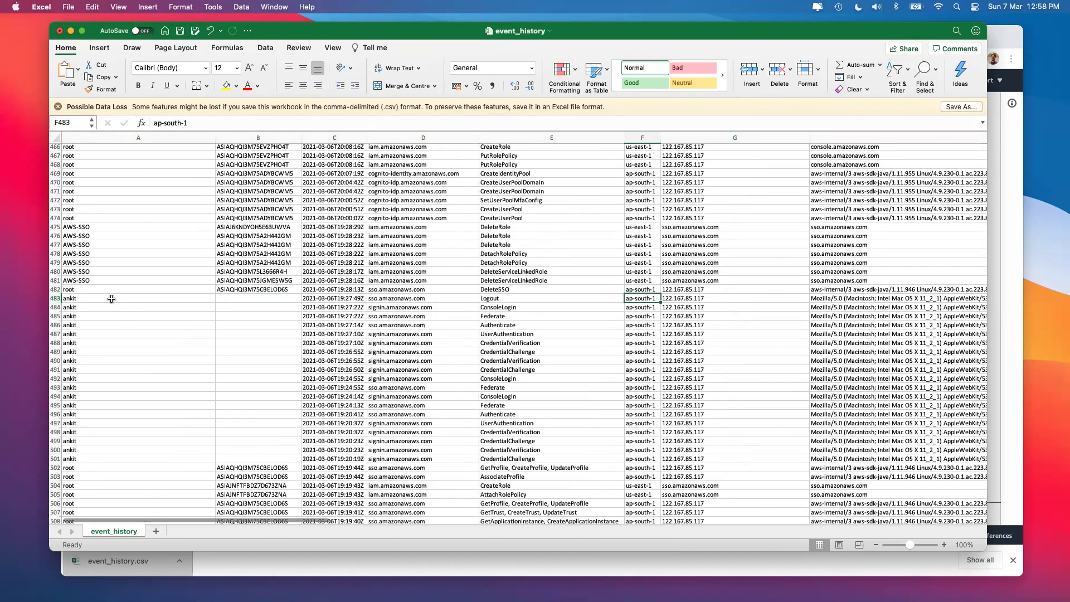
left_click_drag(699, 289, 701, 475)
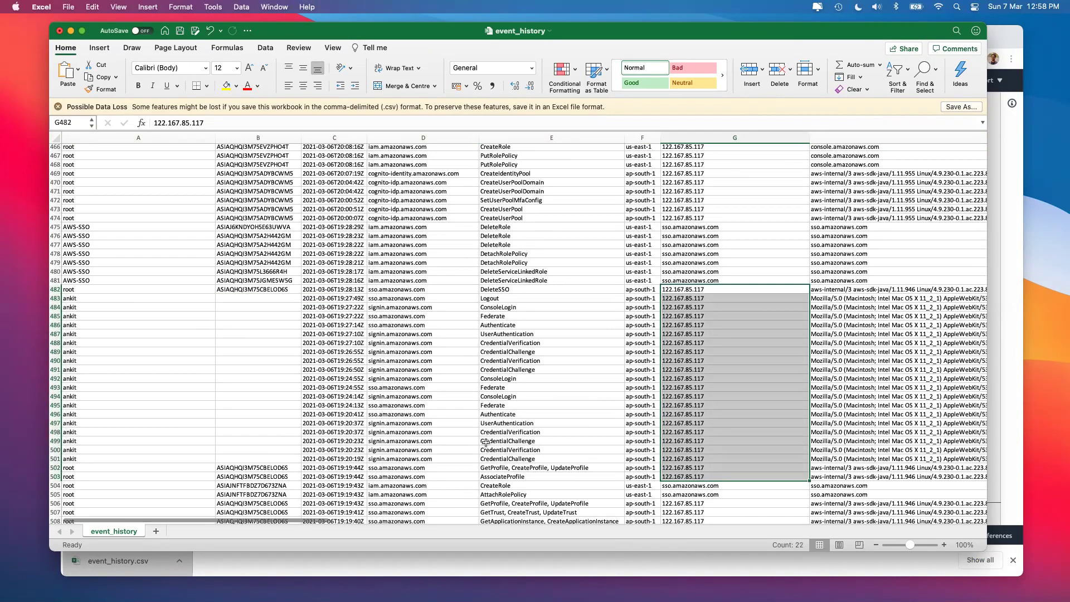
Examine the sign-in event names in column E, from CredentialChallenge in row 489 up to DeleteSSO in row 482
left_click(512, 474)
left_click(512, 351)
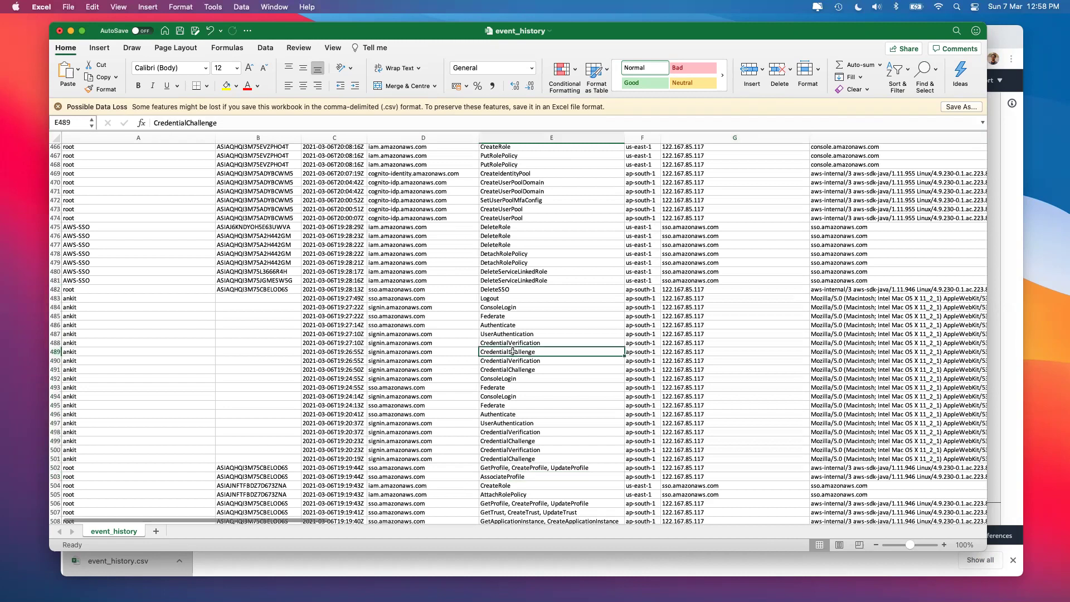
left_click(524, 341)
left_click(504, 334)
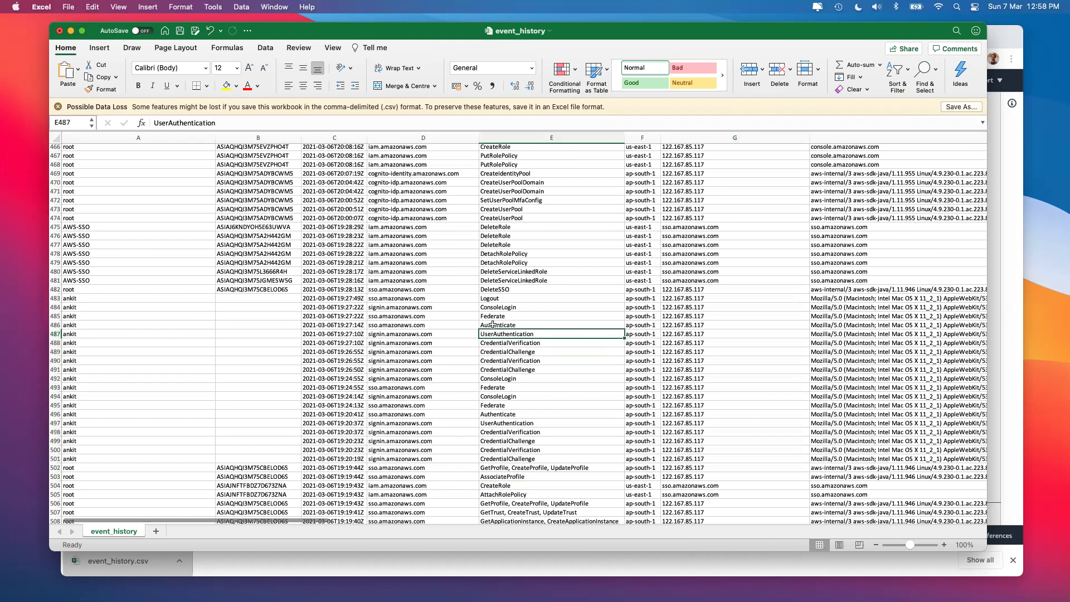
left_click(499, 308)
left_click(496, 291)
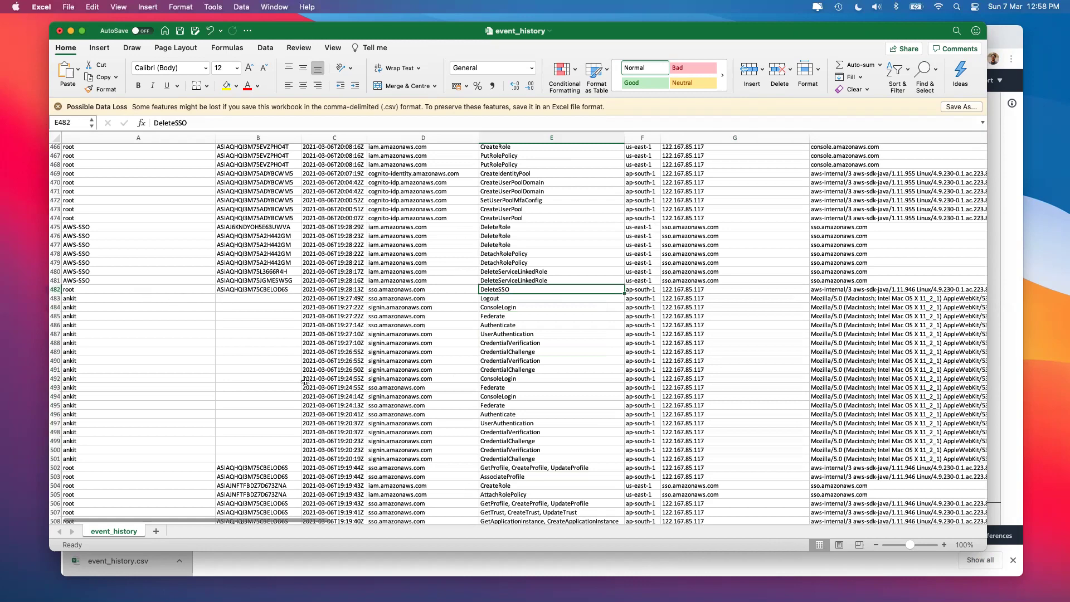
Find the migration-user-1 events and examine the event name and event source of the PutImage entry in row 1231
scroll(306, 381, "down", 20)
scroll(305, 381, "down", 20)
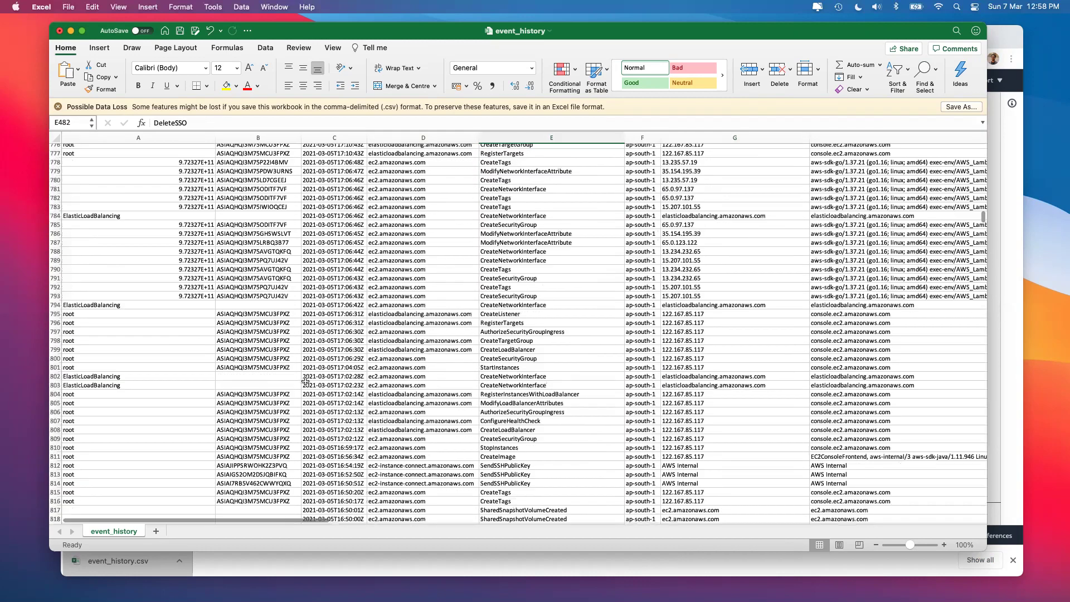
scroll(305, 382, "down", 20)
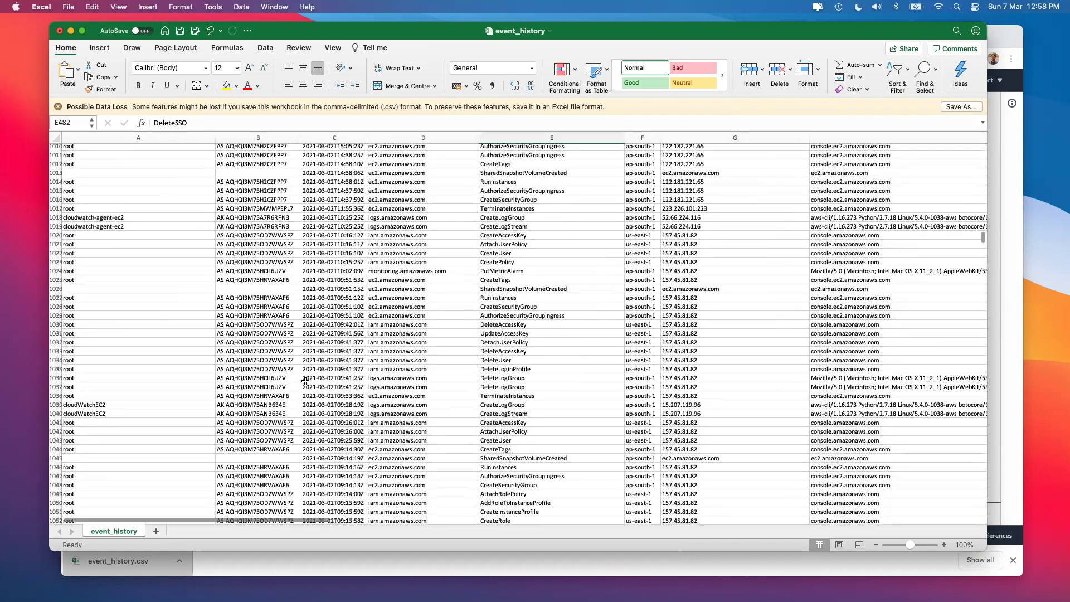
scroll(305, 382, "down", 6)
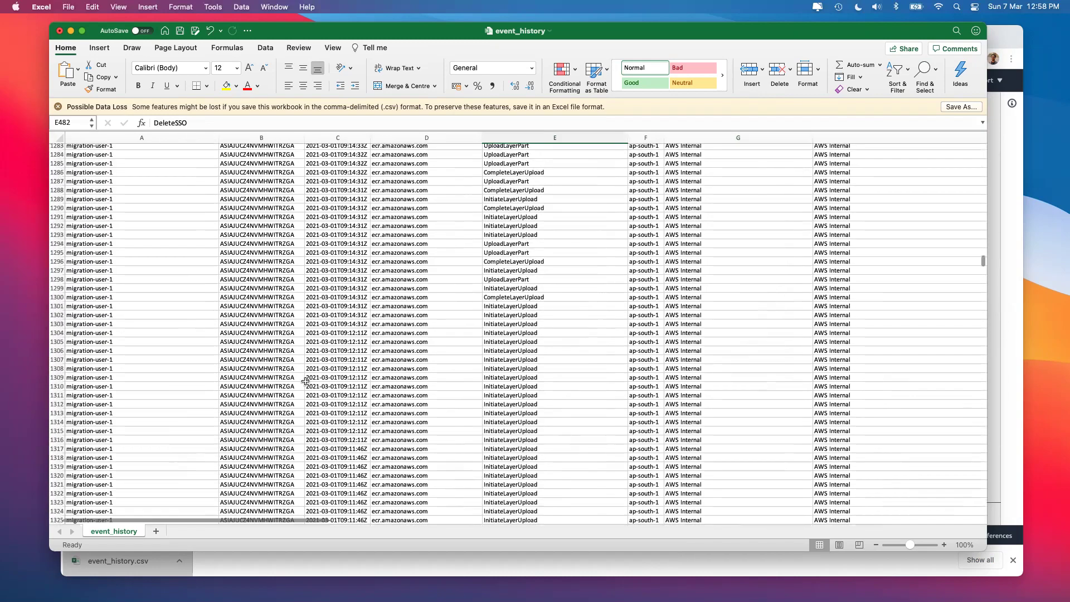
scroll(306, 381, "down", 1)
left_click(94, 365)
key("Right")
key("Right")
key("Right")
key("Right")
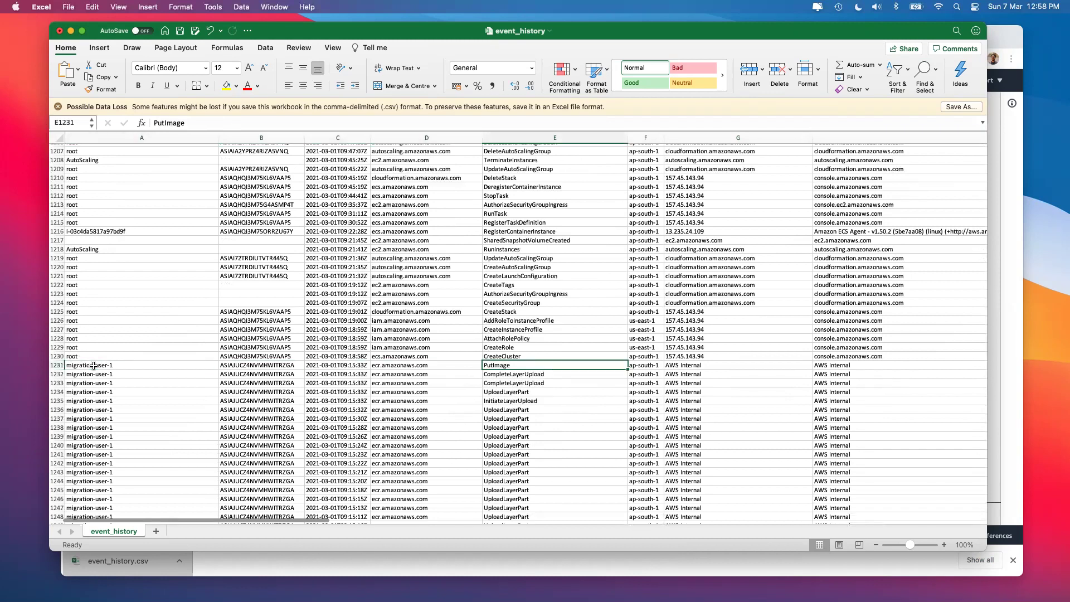
scroll(469, 399, "down", 2)
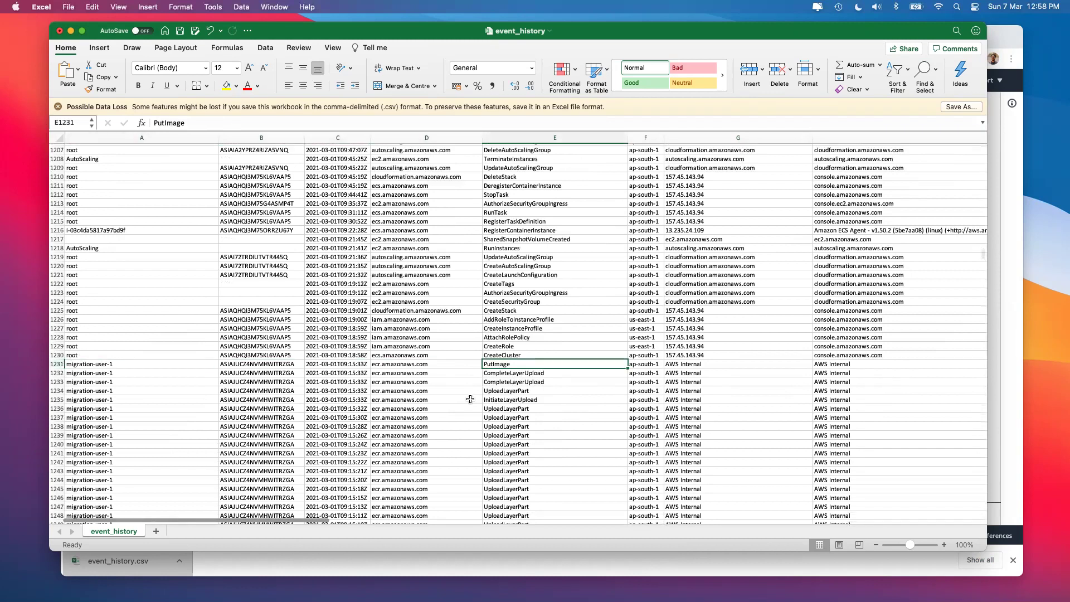
left_click(424, 314)
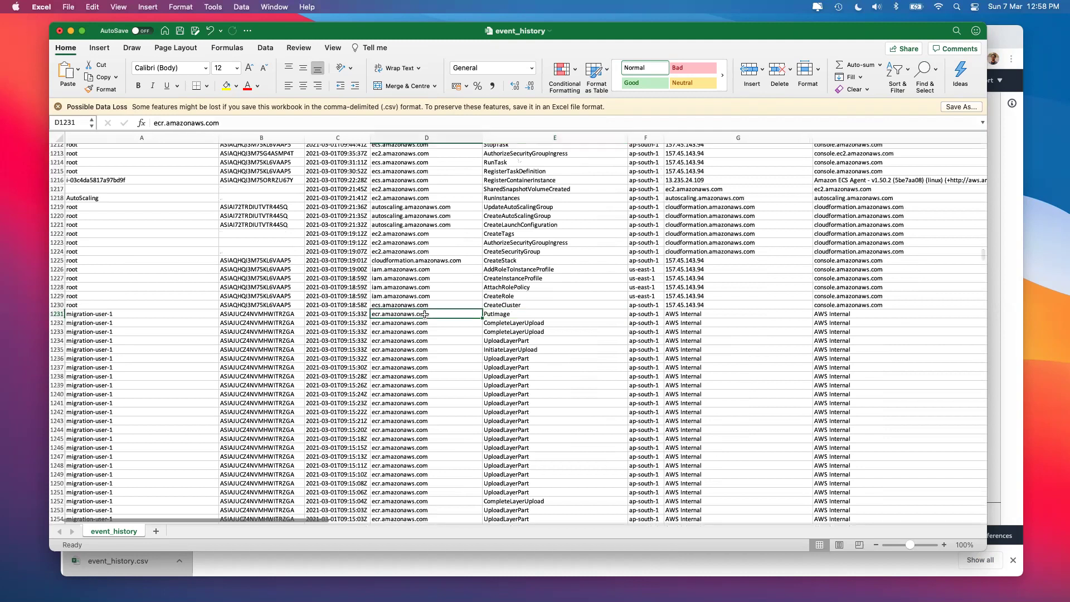
Examine the details of the AutoScaling user's event in row 1208 across its columns
scroll(394, 316, "up", 9)
scroll(395, 316, "up", 1)
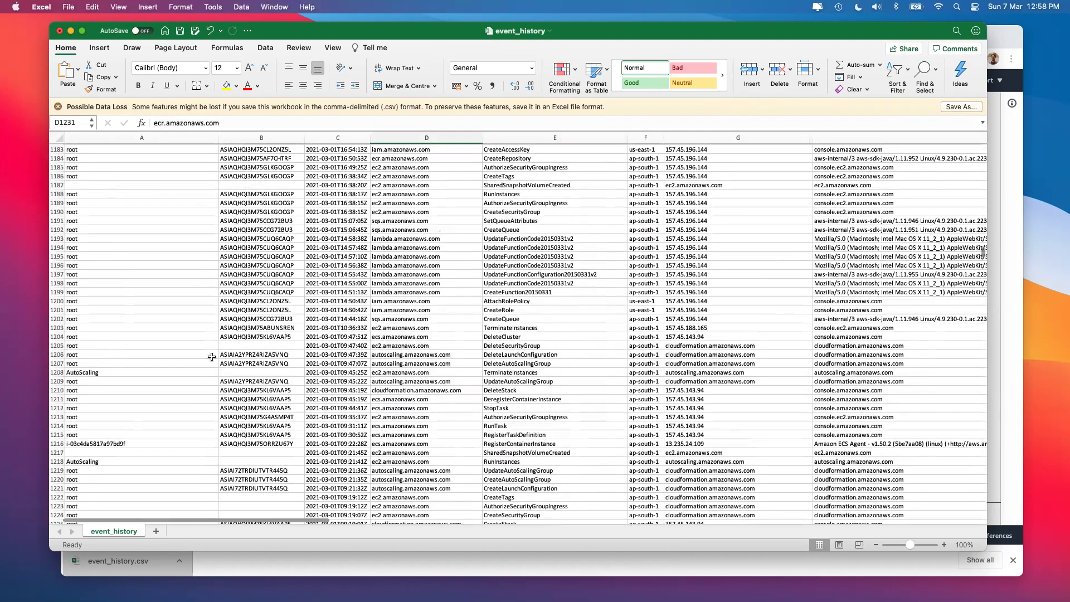
left_click(167, 377)
key("Up")
key("Right")
key("Right")
key("Right")
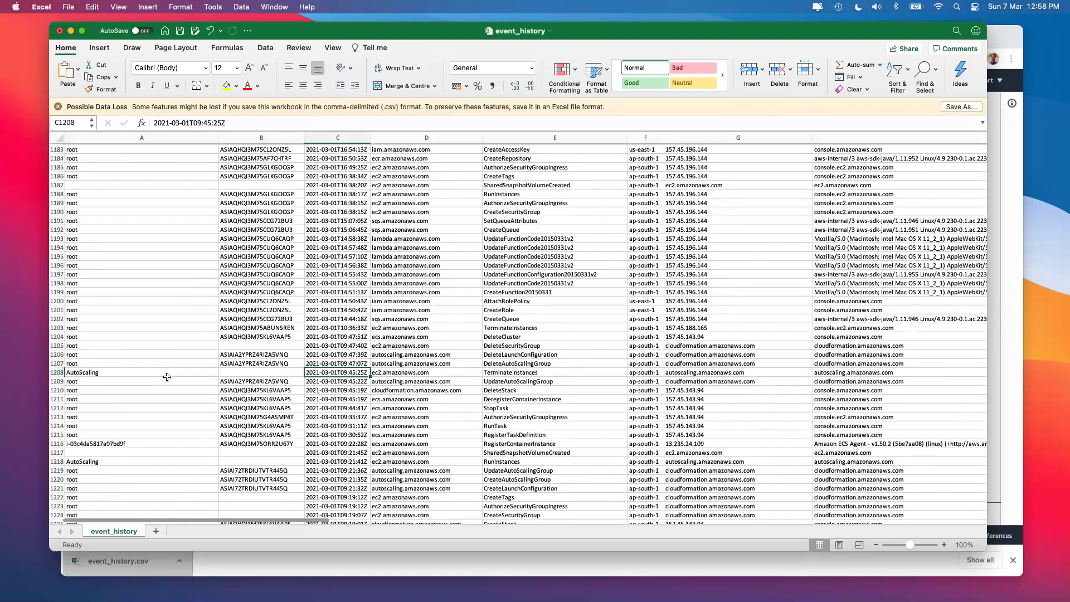
Find the docker-aws events and examine the entry in row 1162 across its columns
scroll(379, 379, "up", 10)
left_click(90, 273)
key("Right")
key("Right")
key("Right")
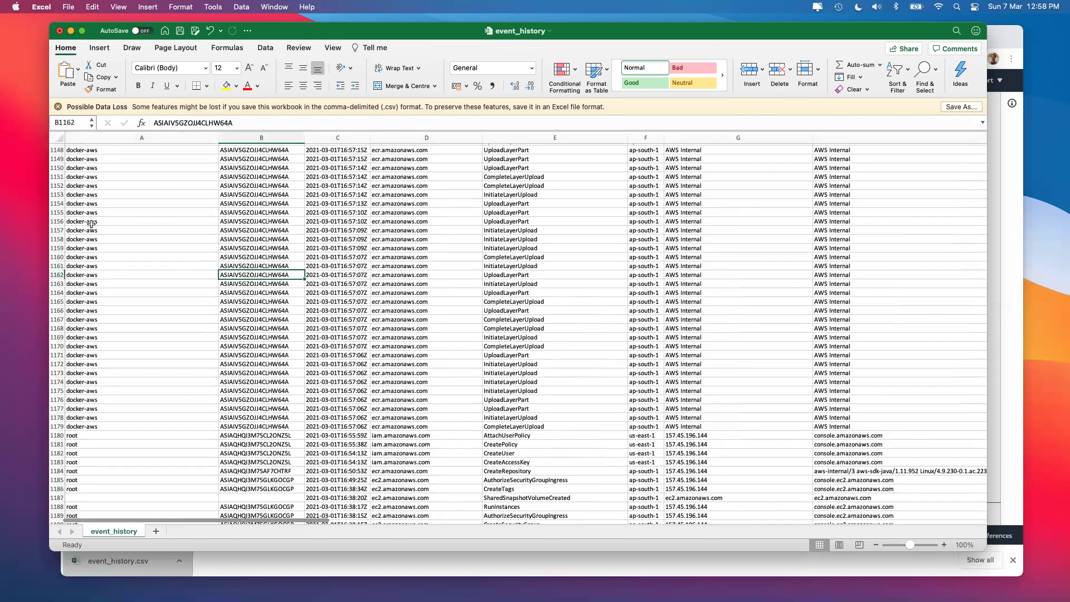
Check the event source in row 1162 and look through the older events for the user activity in rows 1864 to 1868
key("Right")
key("Left")
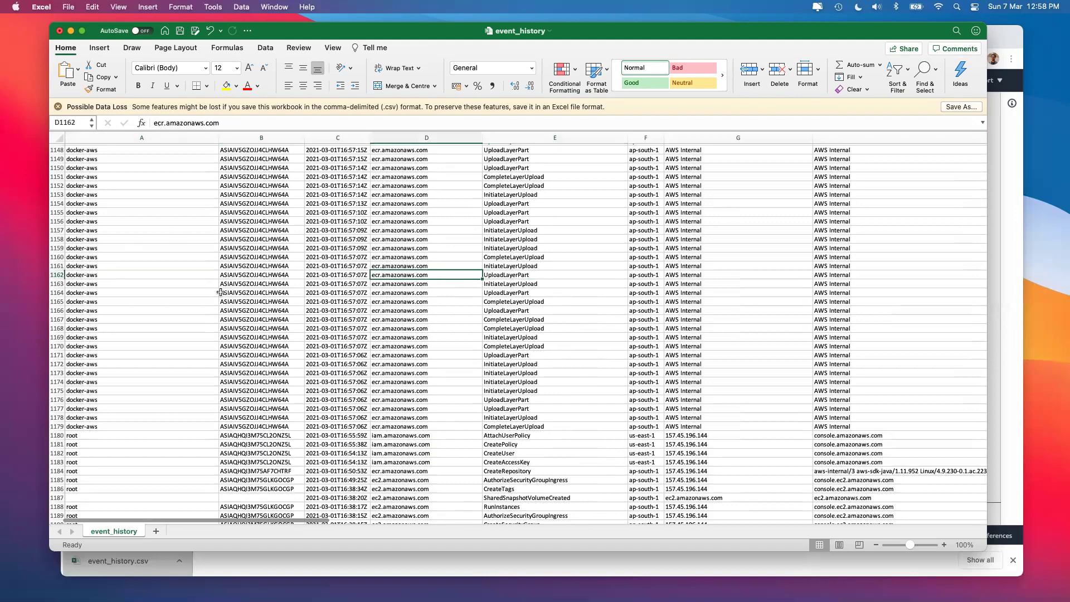
scroll(399, 346, "down", 20)
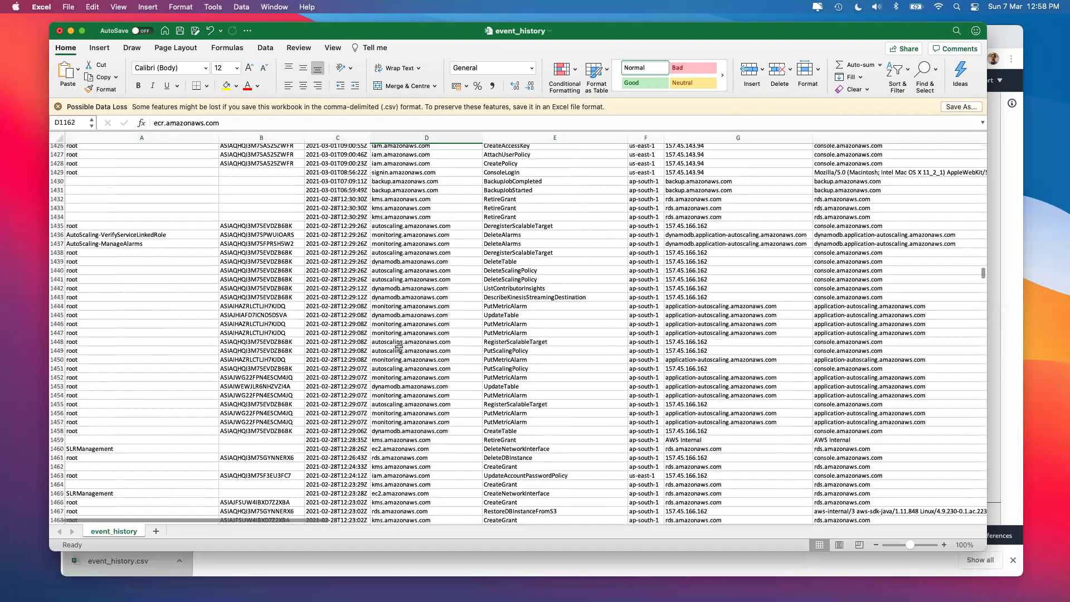
scroll(399, 346, "down", 20)
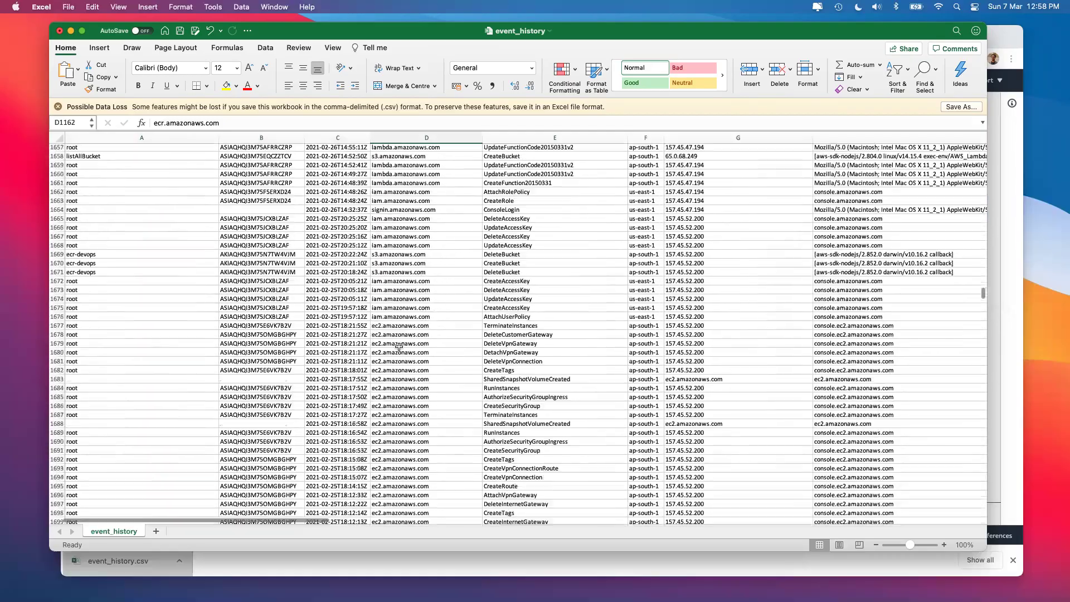
scroll(399, 347, "down", 20)
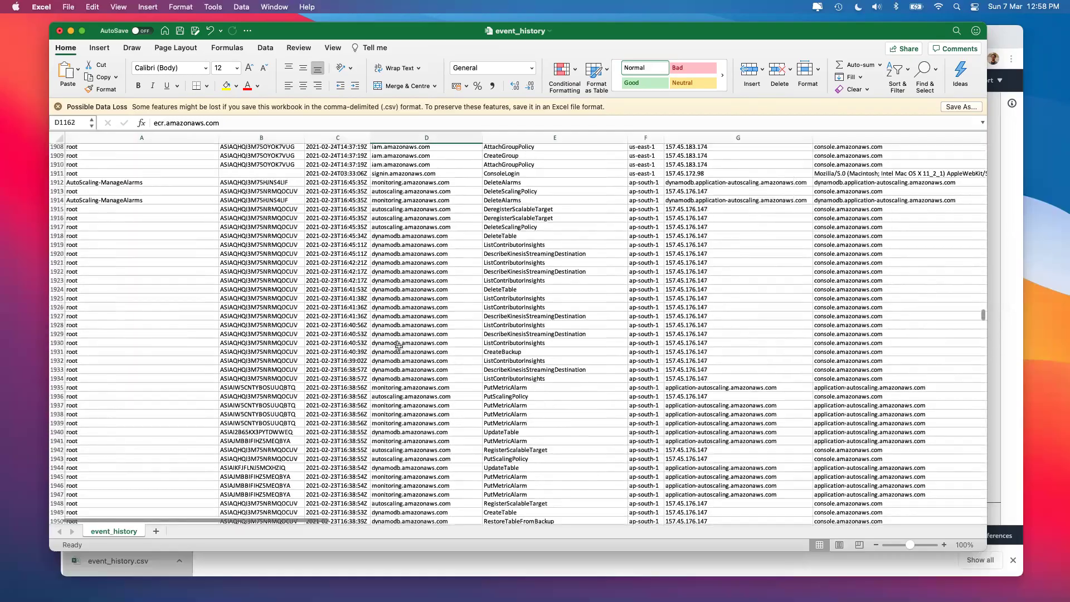
scroll(399, 347, "up", 20)
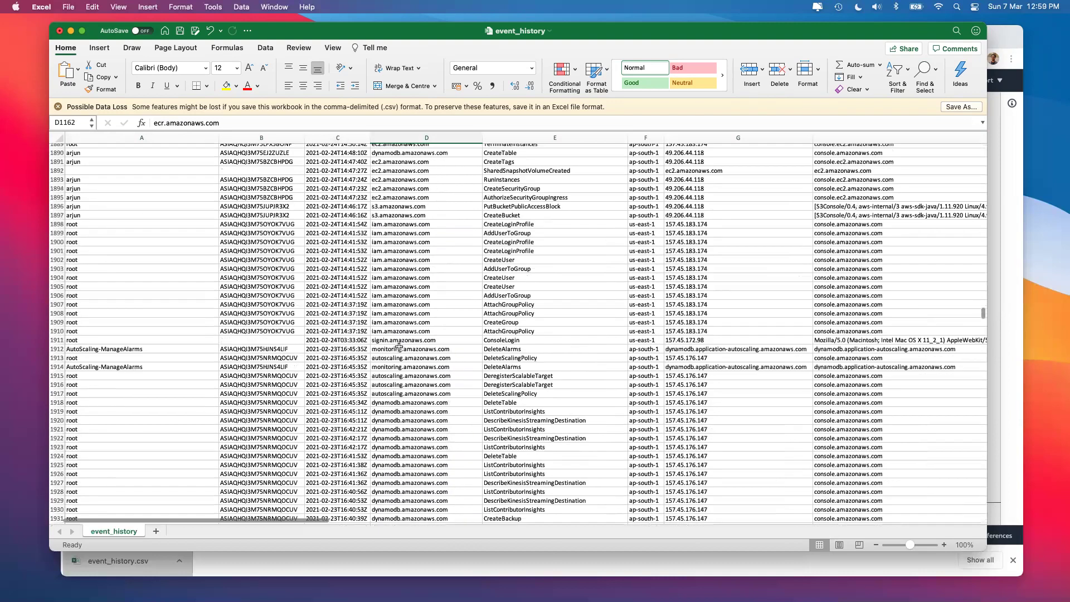
scroll(399, 346, "up", 15)
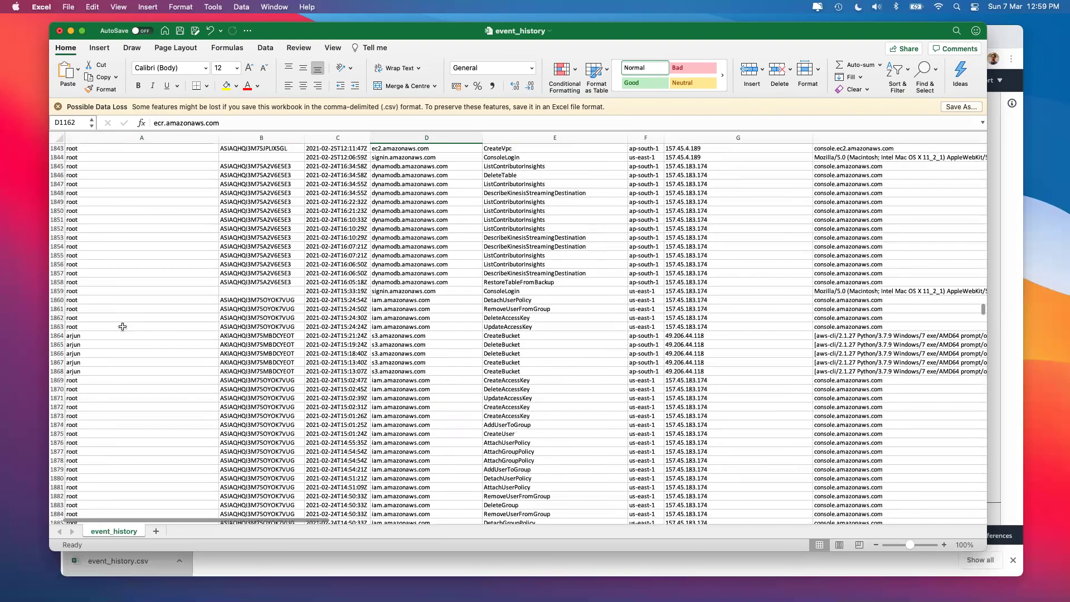
Highlight the user's S3 bucket events in A1864:G1868 with a light gold fill
left_click(95, 337)
left_click_drag(95, 337, 690, 373)
left_click_drag(784, 365, 783, 365)
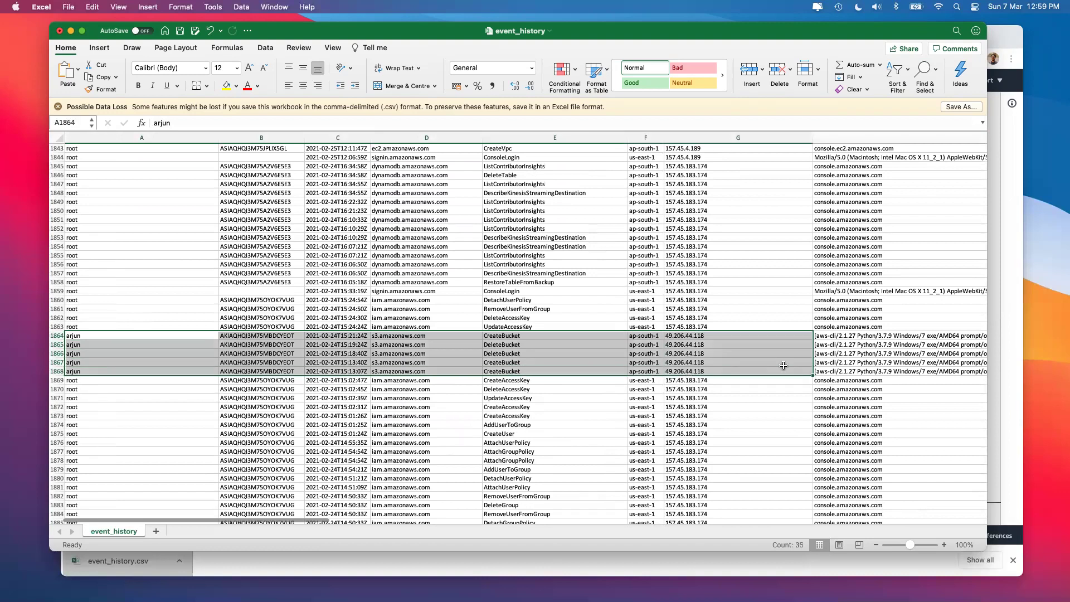
left_click(236, 86)
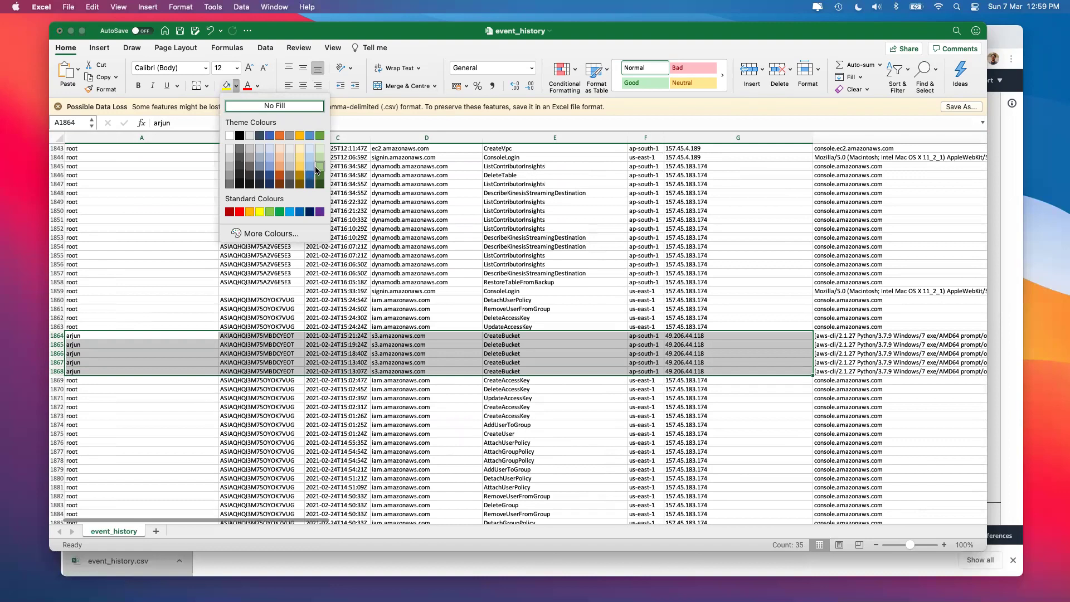
left_click(300, 158)
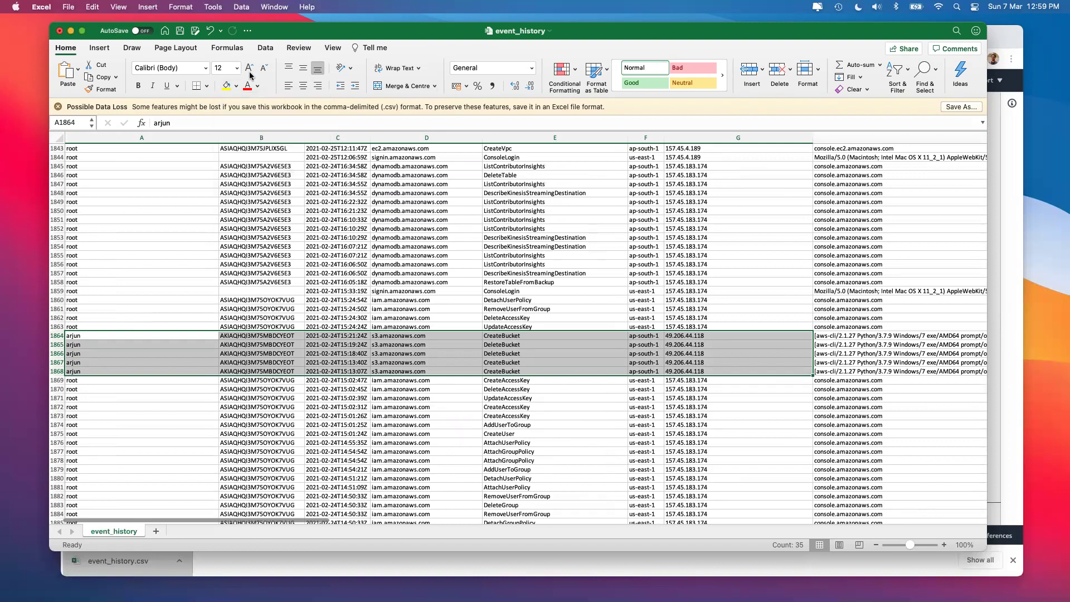
left_click(284, 397)
Examine the event source in row 1864 and the bucket event names in column E across highlighted rows 1864 to 1868
left_click(97, 335)
key("Right")
key("Right")
key("Right")
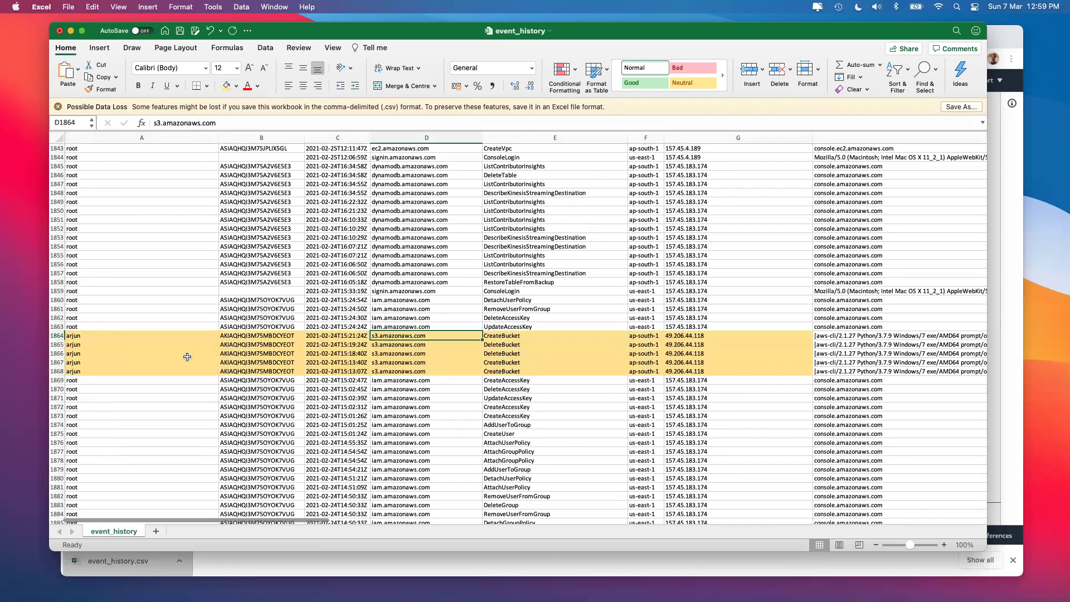
key("Down")
key("Right")
key("Down")
key("Down")
key("Down")
key("Up")
key("Up")
key("Up")
key("Up")
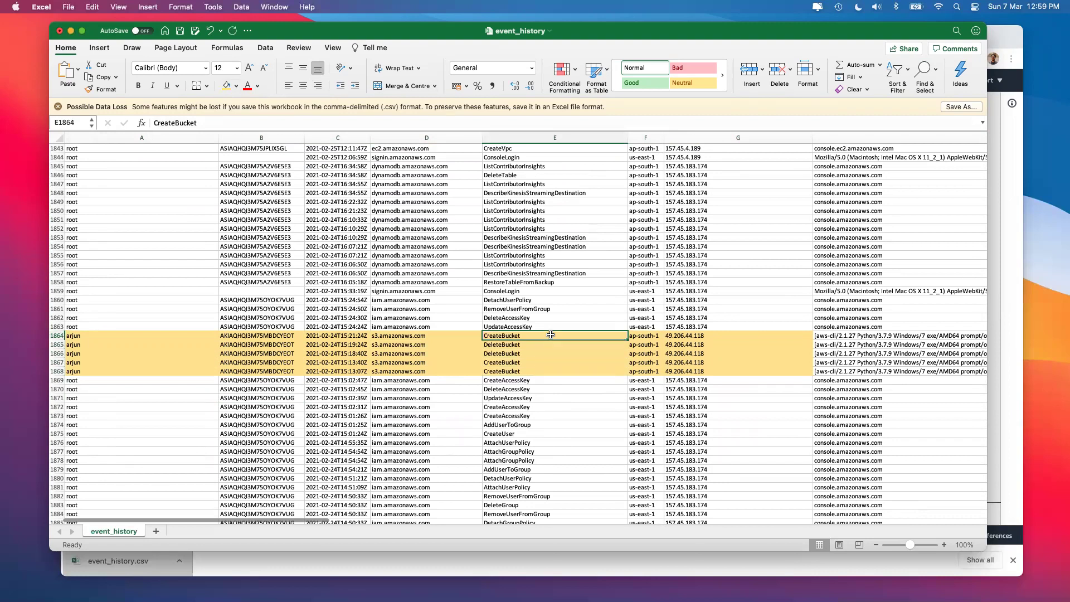
Examine the remaining details of the CreateBucket entry in row 1864, from the AWS region through to the resources in column J
key("Right")
key("Right")
key("Right")
key("Right")
key("Left")
key("Right")
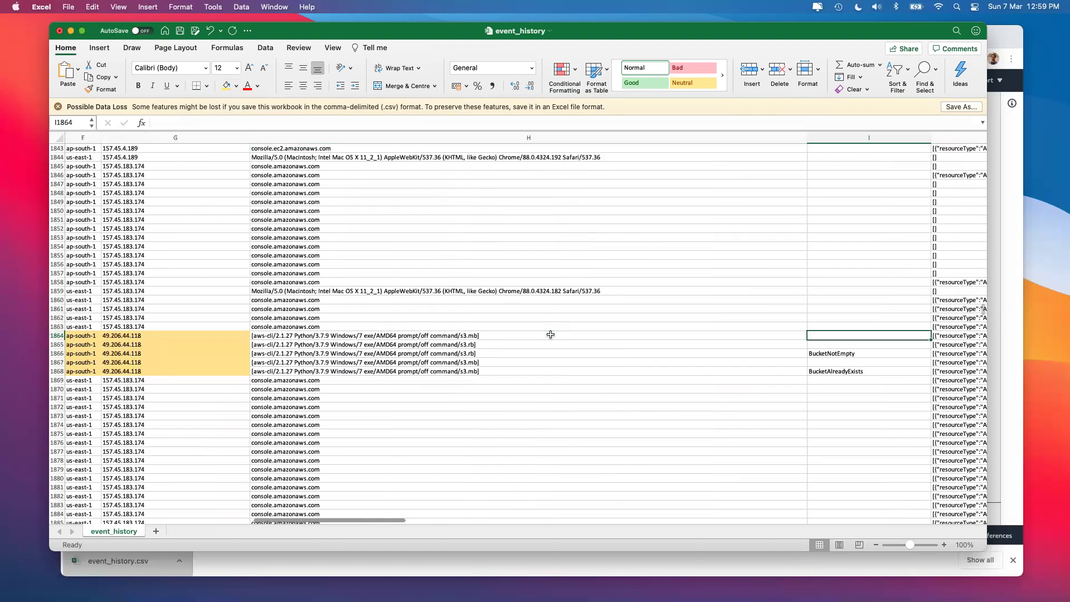
key("Right")
key("Right")
key("Left")
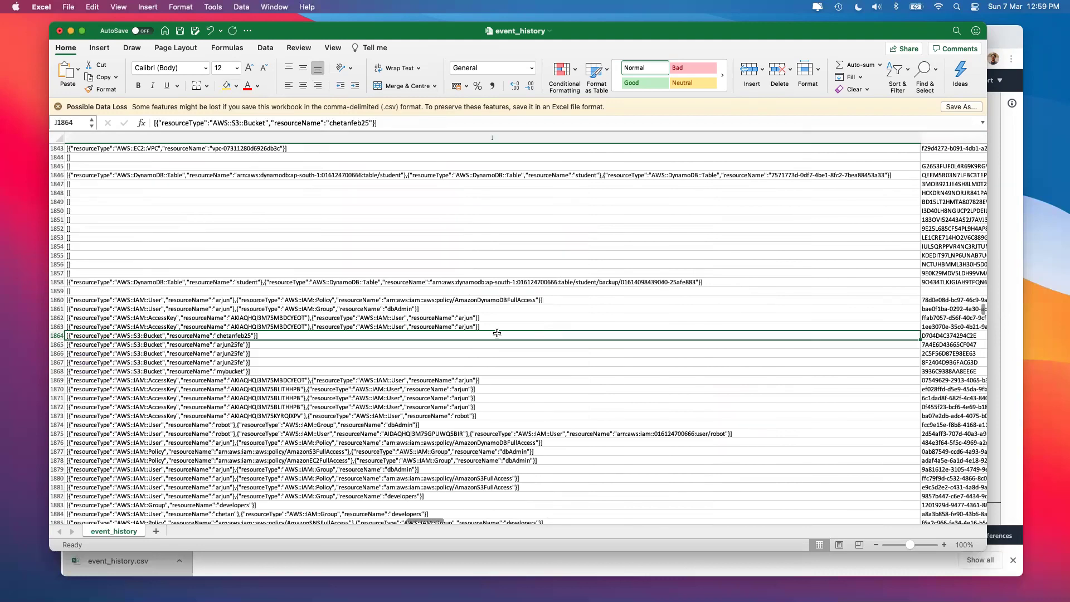
Examine the S3 bucket resource names in column J across rows 1864 to 1868
key("Down")
key("Down")
key("Down")
key("Down")
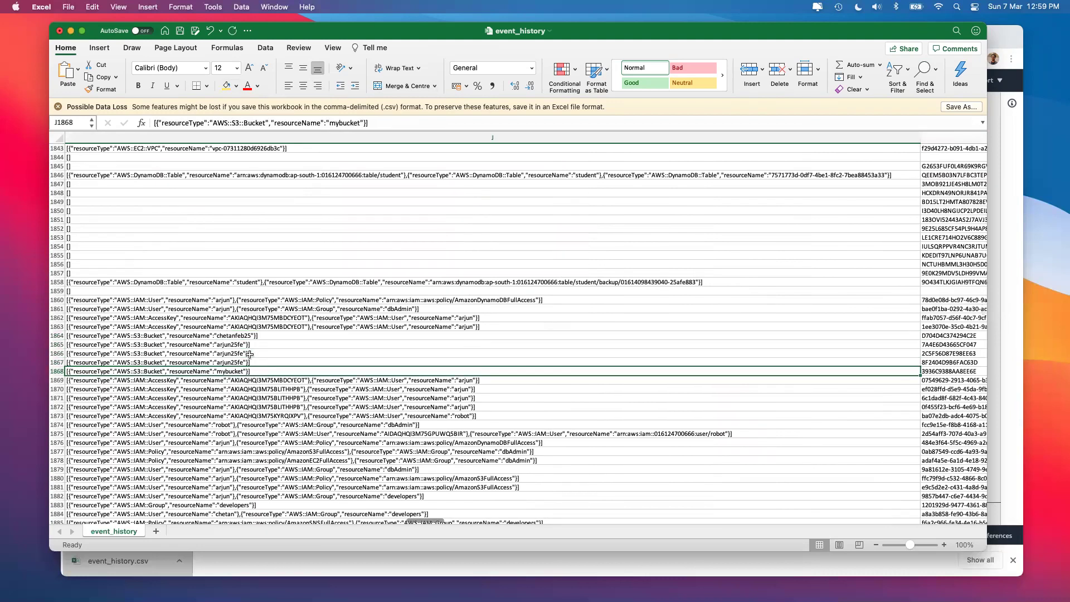
key("Up")
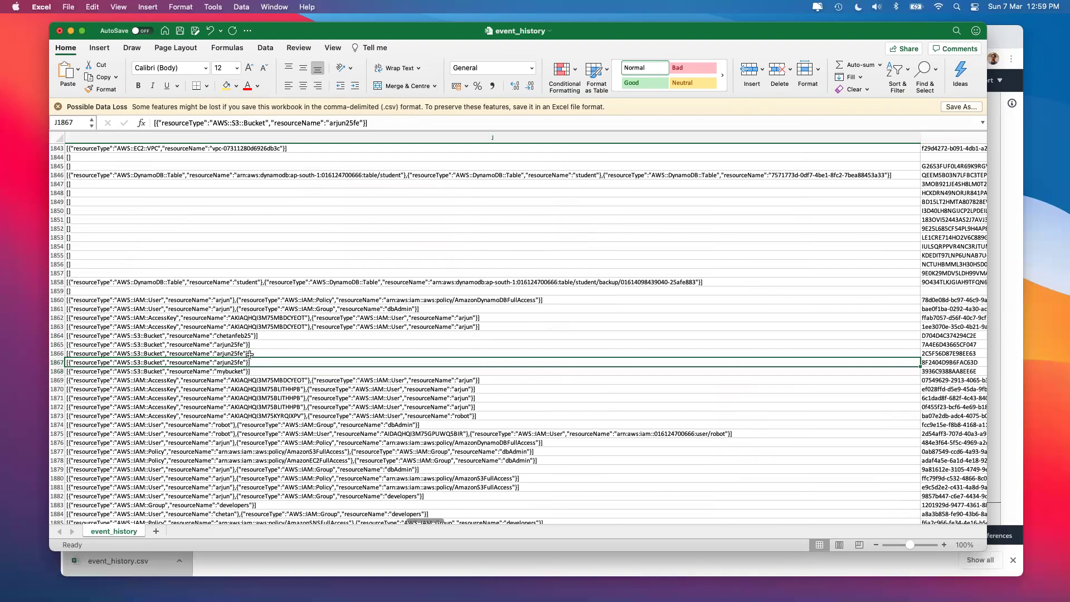
key("Up")
key("Up")
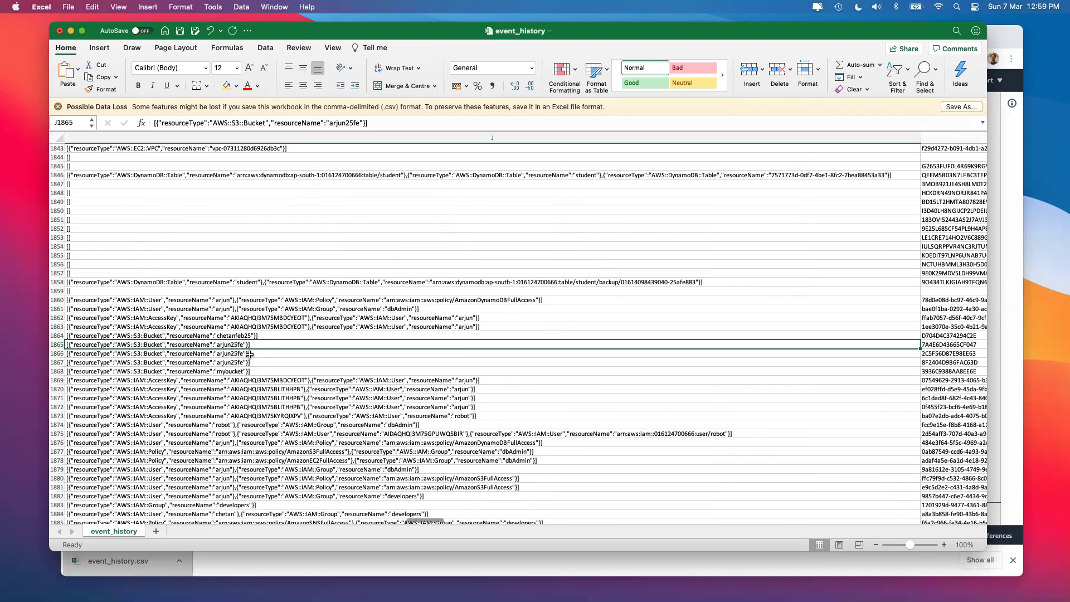
key("Up")
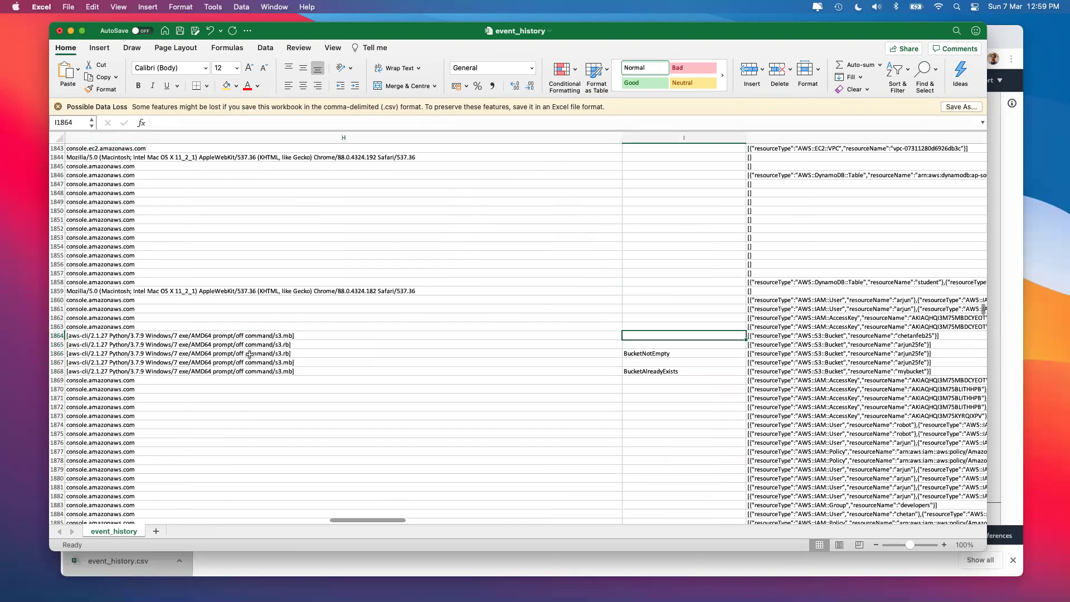
Examine the user agent of the CreateBucket entry in row 1864
key("Left")
key("Left")
key("Left")
key("Right")
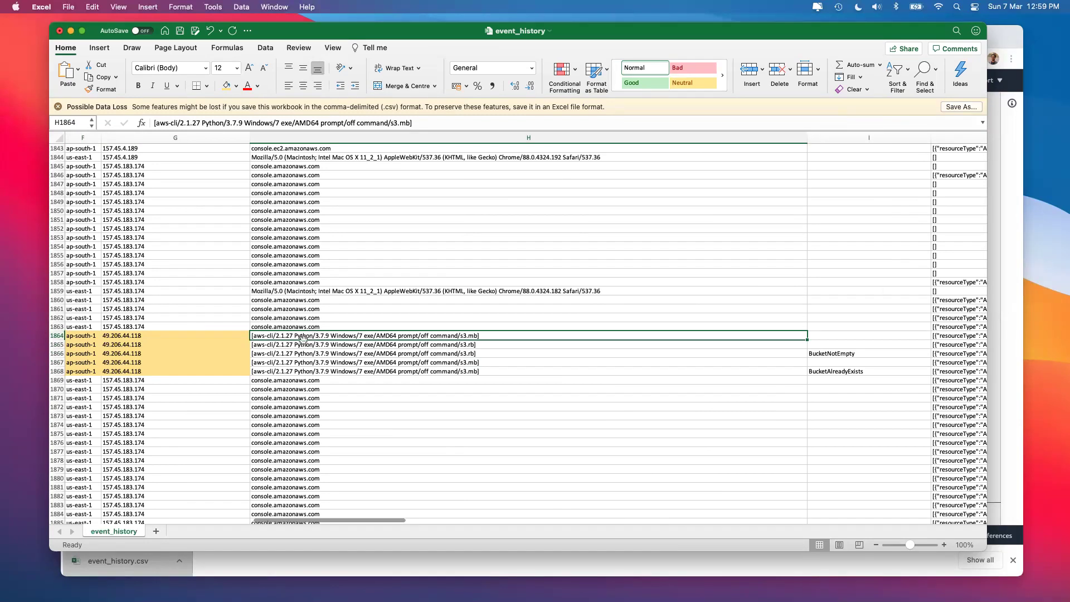
left_click(331, 341)
left_click(357, 333)
Trace the CreateBucket entry in row 1864 back from its user agent to its event name
key("Left")
key("Left")
key("Left")
key("Left")
key("Left")
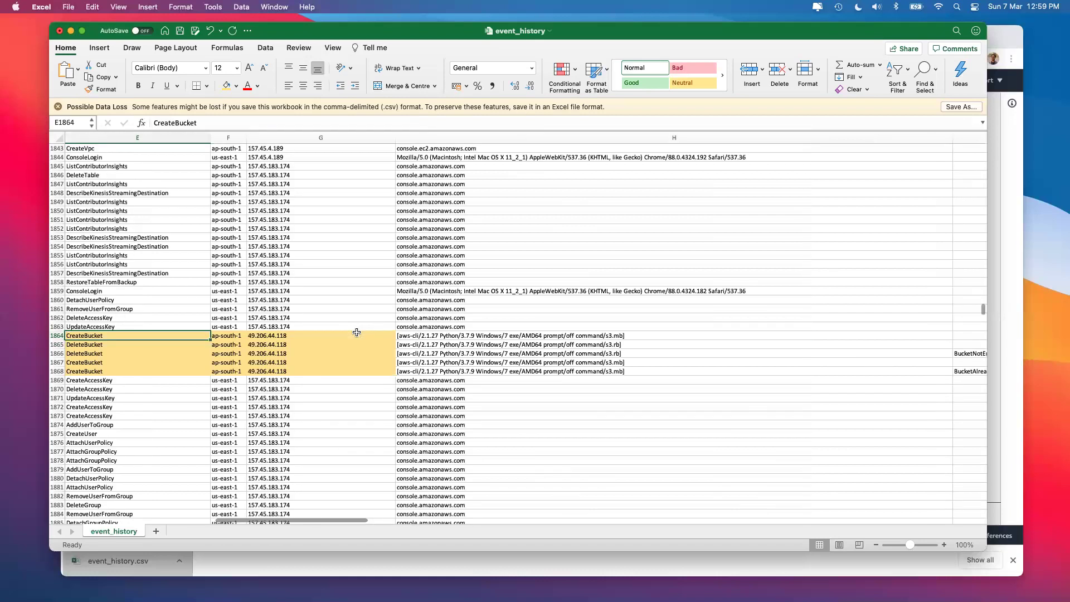
Examine the source IP addresses in G1864:G1868 alongside the user names and other details of the highlighted rows
key("Right")
key("Right")
key("Right")
key("Right")
left_click_drag(449, 358, 452, 369)
scroll(452, 369, "left", 3)
scroll(452, 369, "down", 1)
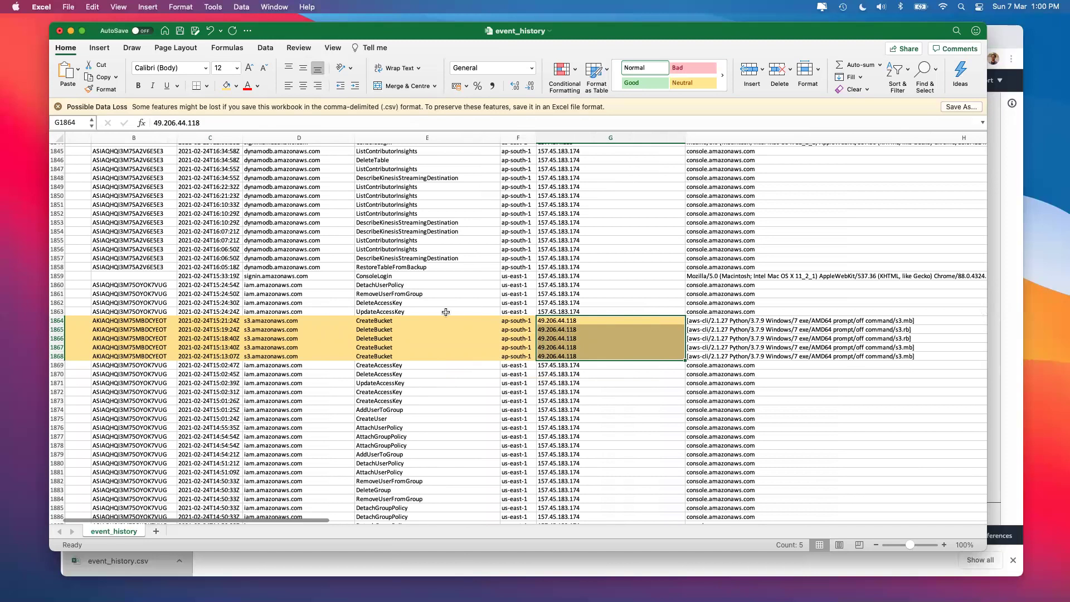
scroll(446, 312, "left", 3)
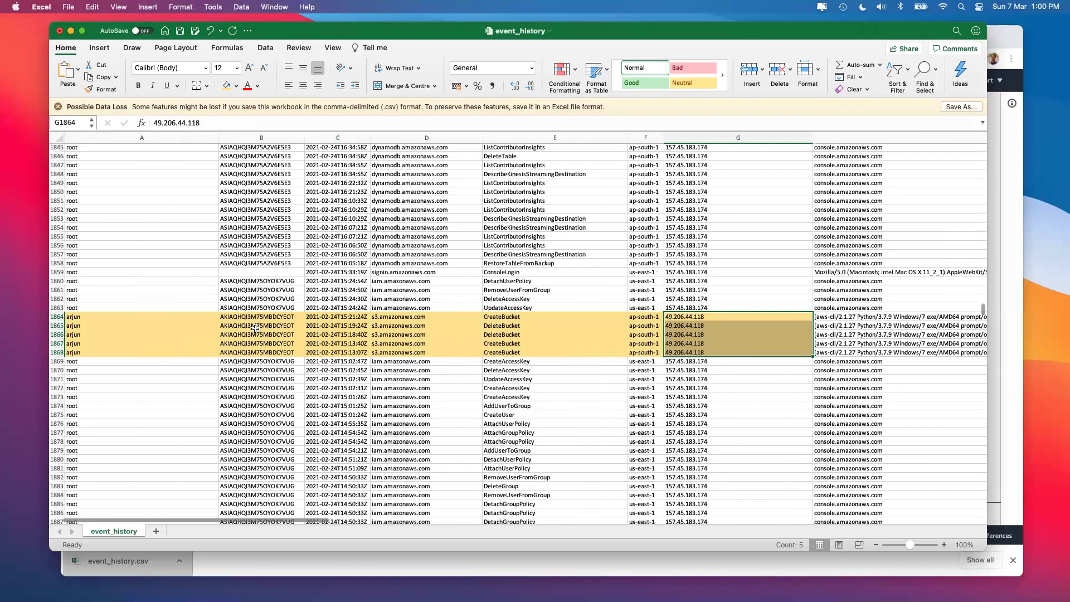
Add a filter to the User name column (column A)
left_click(184, 138)
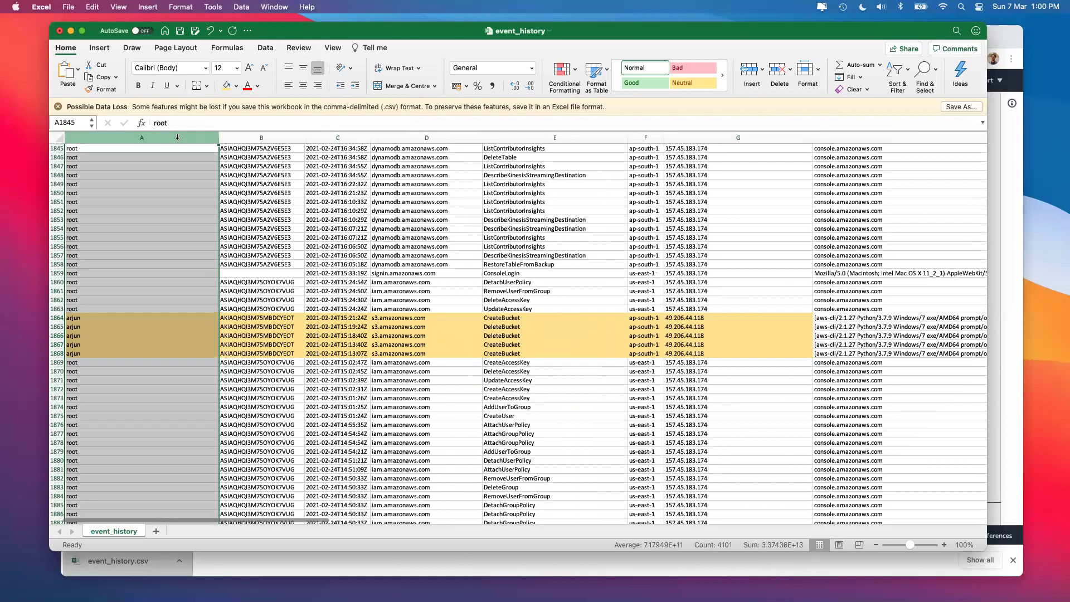
left_click(898, 78)
left_click(918, 135)
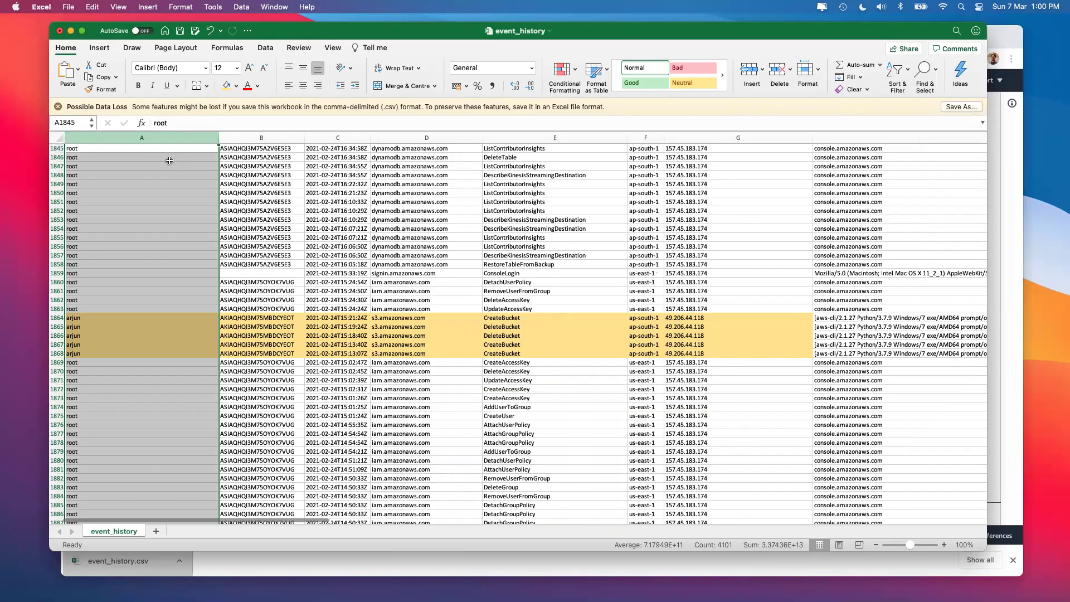
scroll(142, 185, "up", 20)
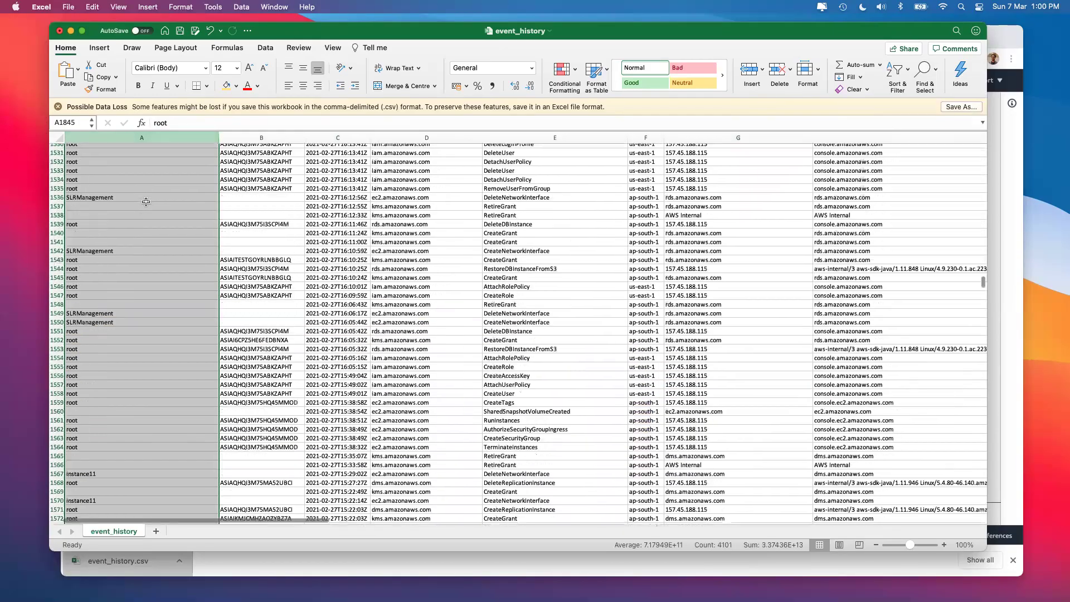
scroll(146, 202, "up", 20)
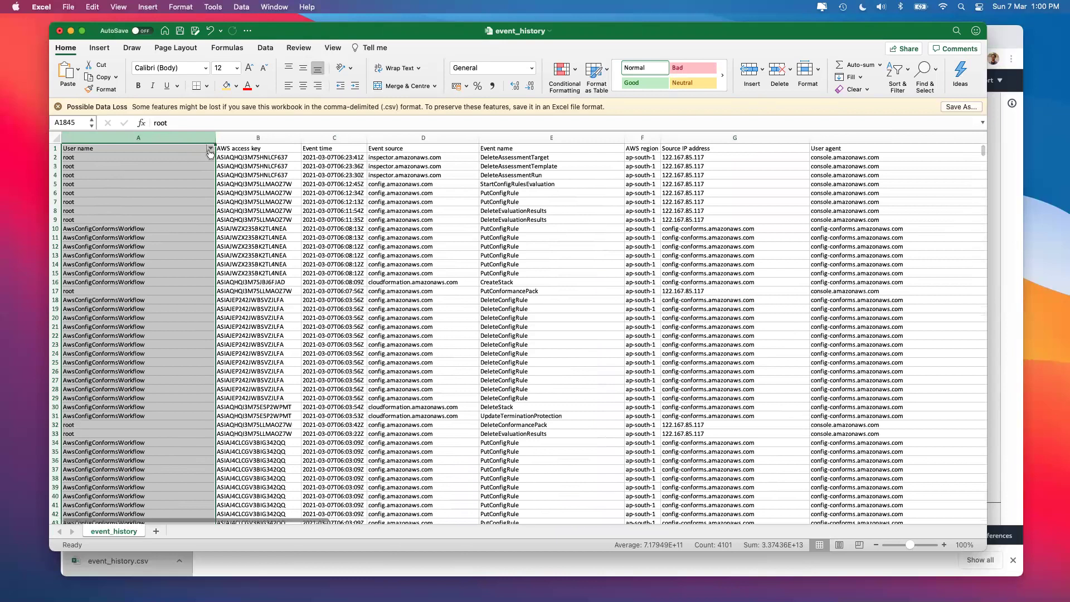
Filter the User name column to show only ansible-user and the user from the highlighted rows
left_click(210, 149)
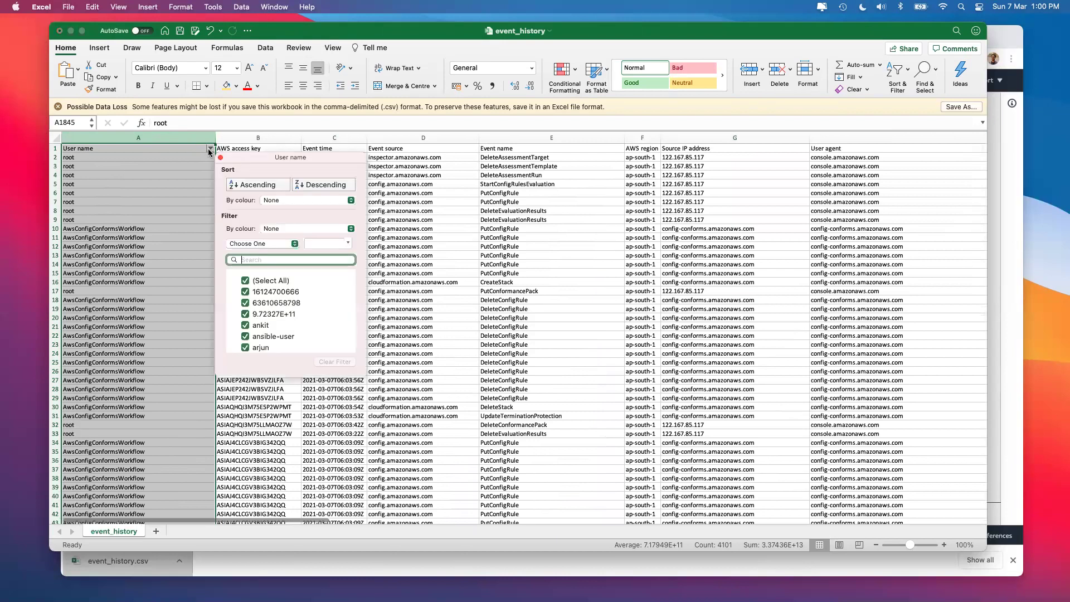
left_click(246, 281)
scroll(256, 317, "down", 3)
left_click(245, 288)
left_click(245, 327)
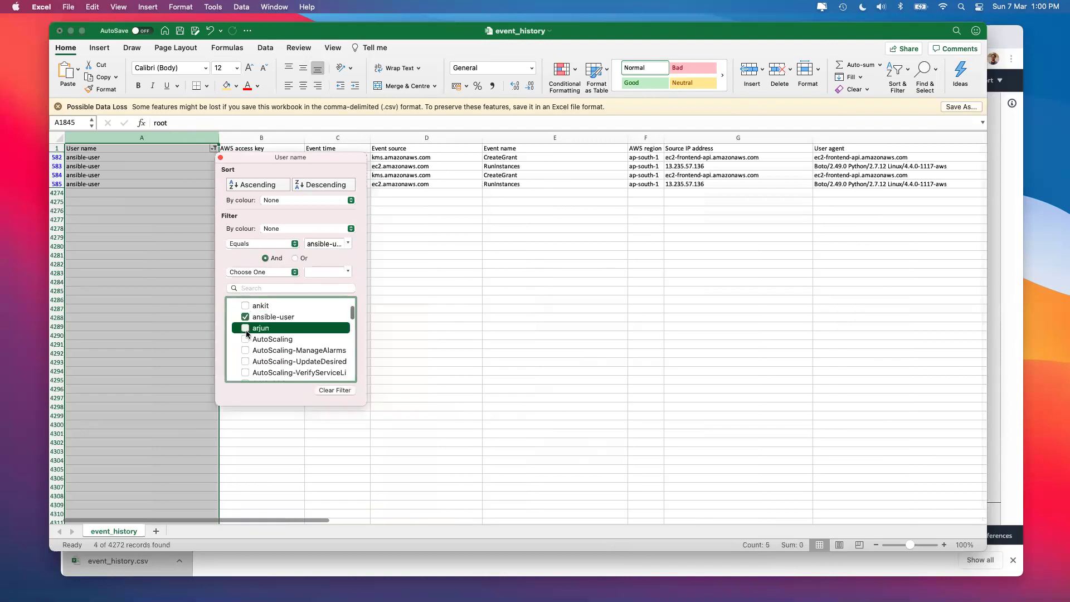
scroll(253, 357, "down", 2)
scroll(251, 357, "down", 3)
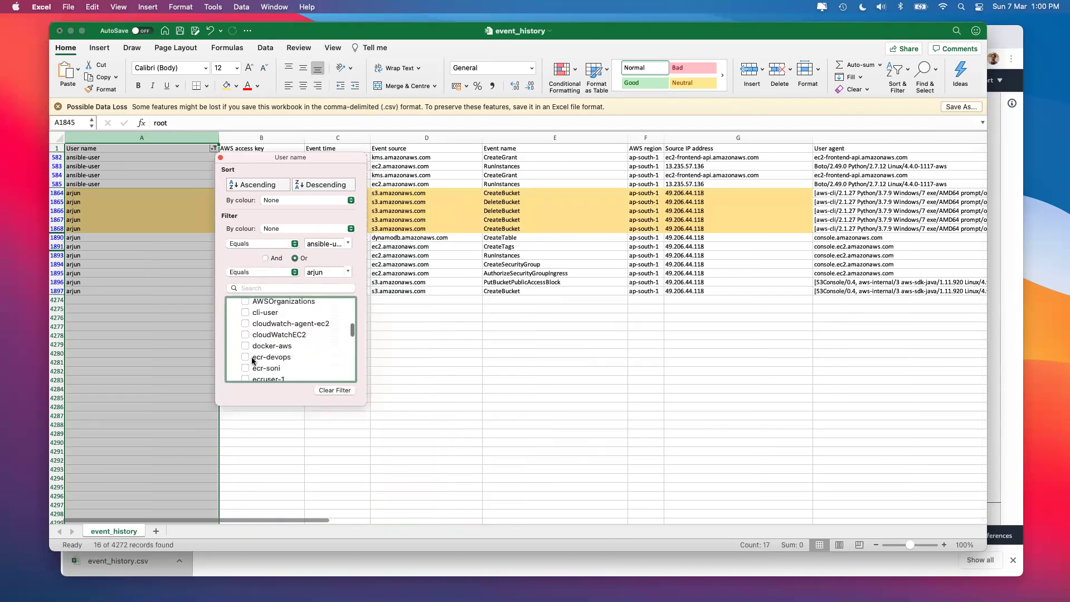
Extend the User name filter to include docker-aws, ecruser-1, terr1 and the last named user before the blanks
left_click(245, 345)
left_click(245, 339)
scroll(246, 343, "down", 2)
left_click(246, 343)
scroll(257, 337, "down", 3)
scroll(258, 336, "down", 4)
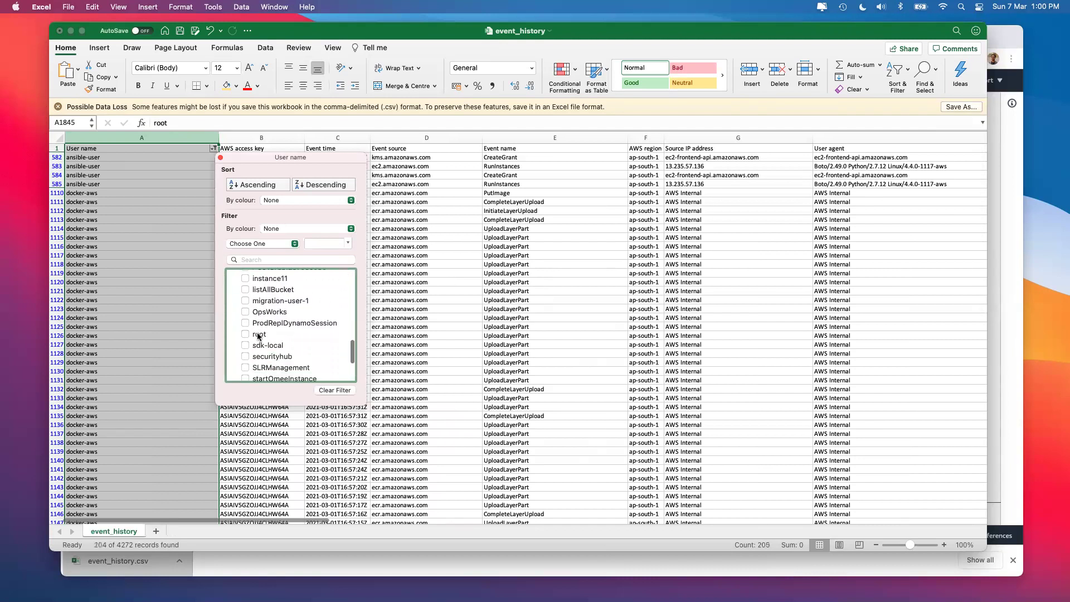
scroll(258, 336, "down", 2)
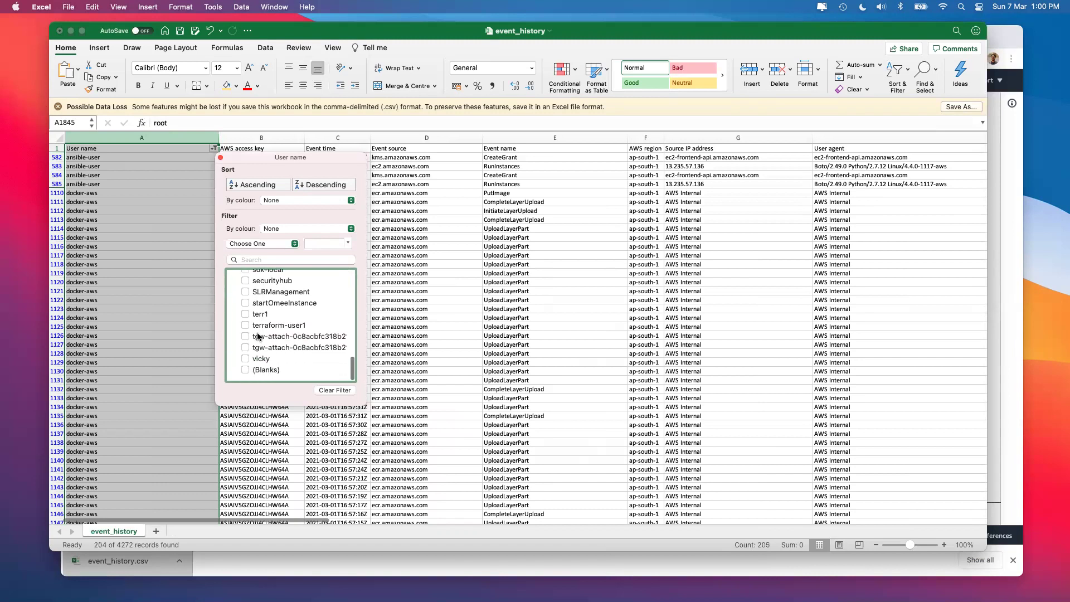
left_click(245, 359)
left_click(246, 314)
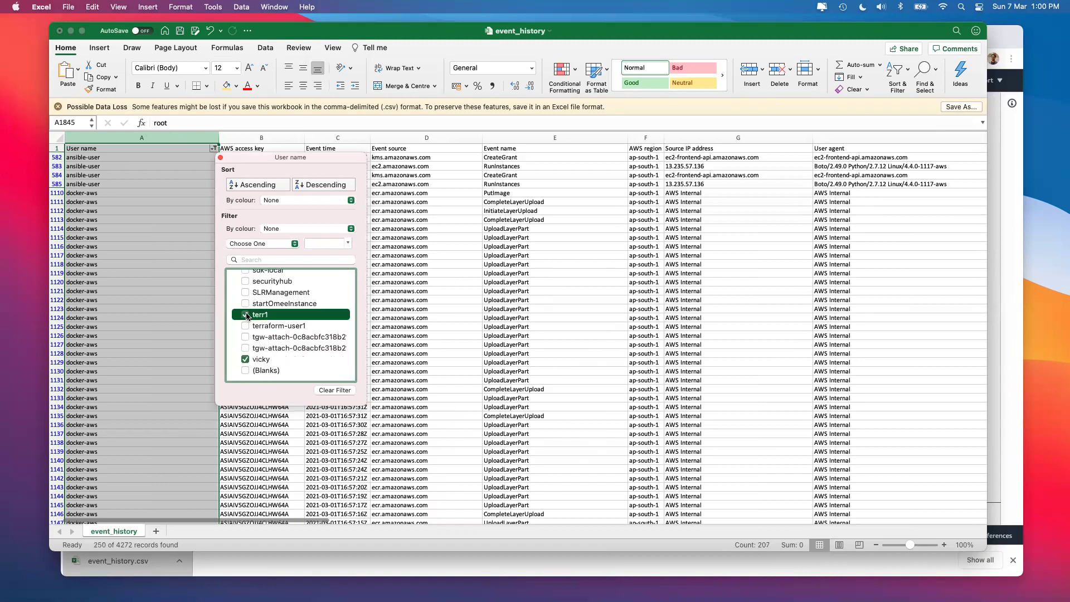
Examine the filtered user's other events in rows 1890 to 1897, including the RunInstances entry
left_click(134, 269)
left_click(134, 268)
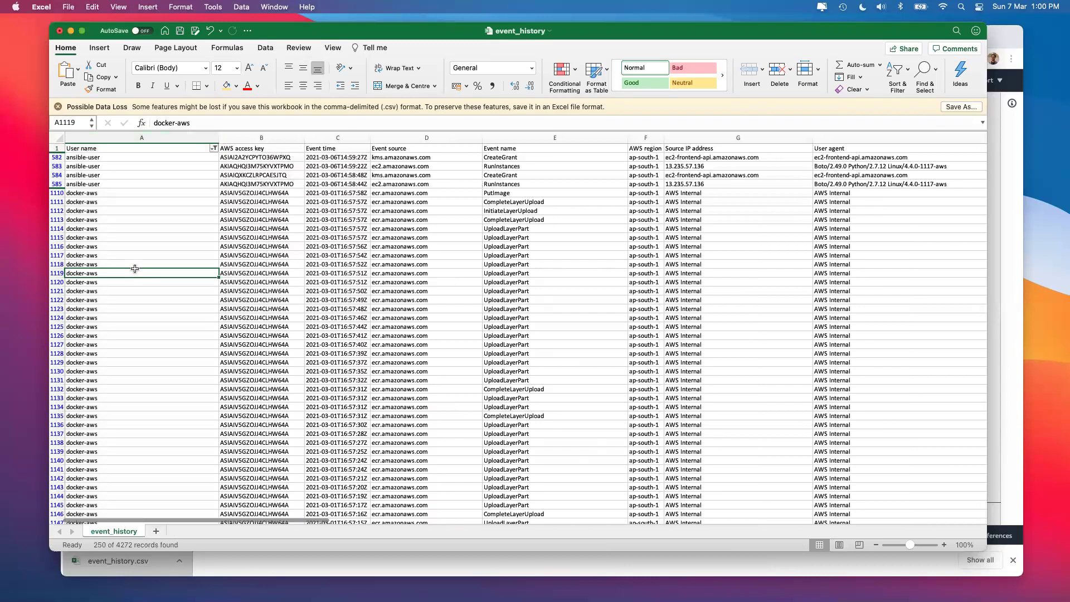
scroll(135, 269, "down", 15)
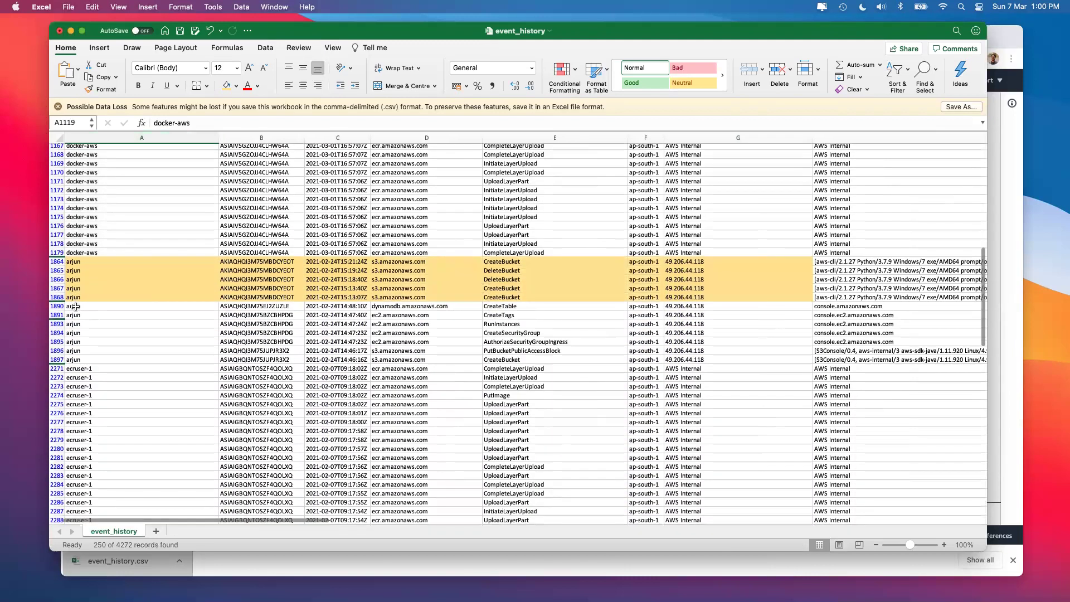
left_click_drag(75, 306, 567, 359)
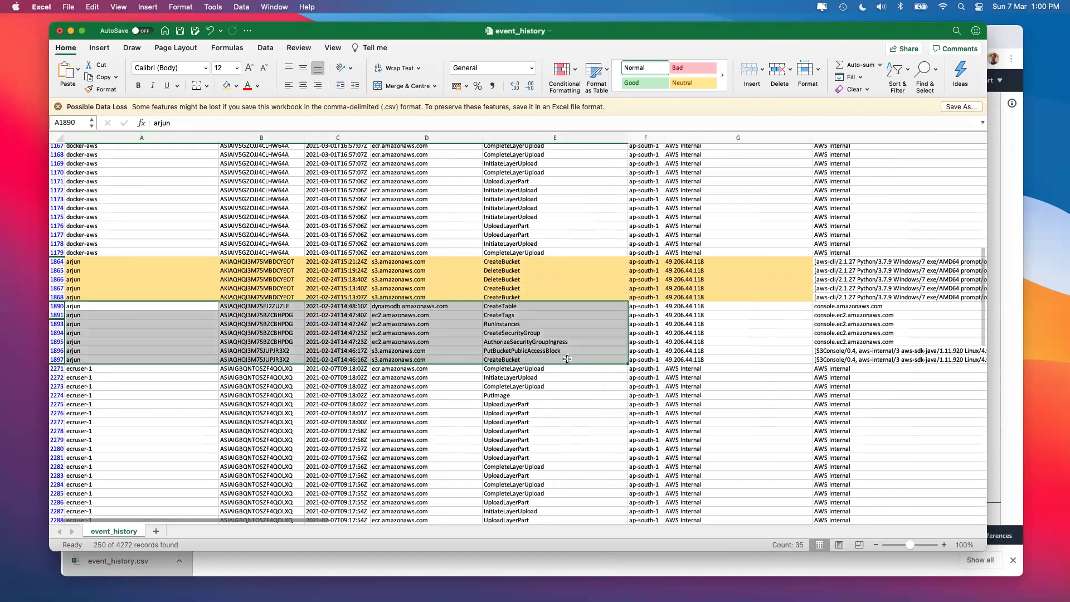
left_click(518, 321)
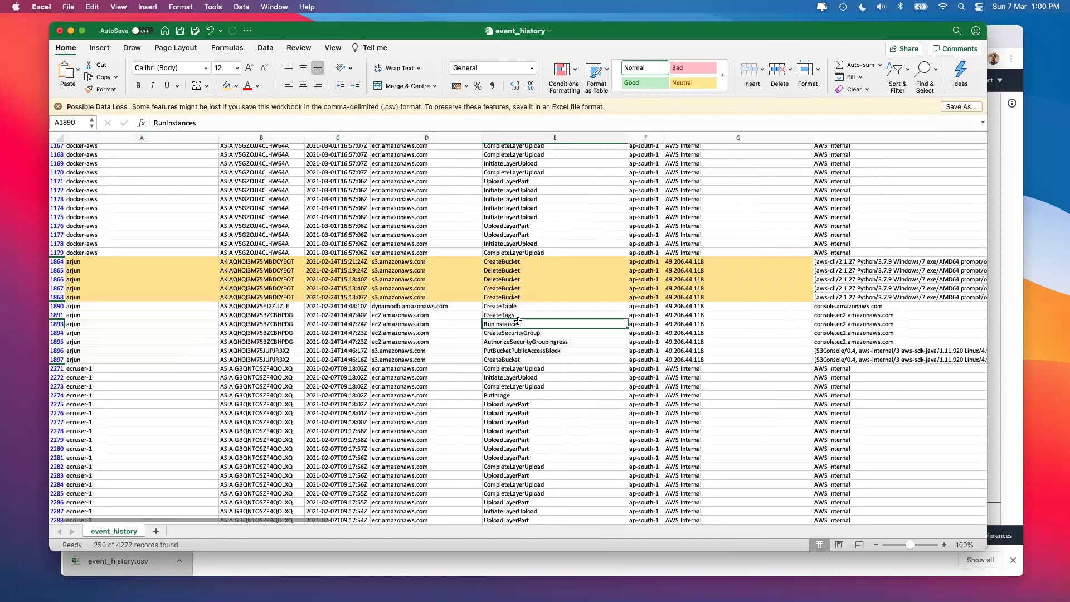
Examine the event source in row 1890 and the event sources of the terr1 rows from row 2614 on
left_click(518, 305)
left_click(402, 306)
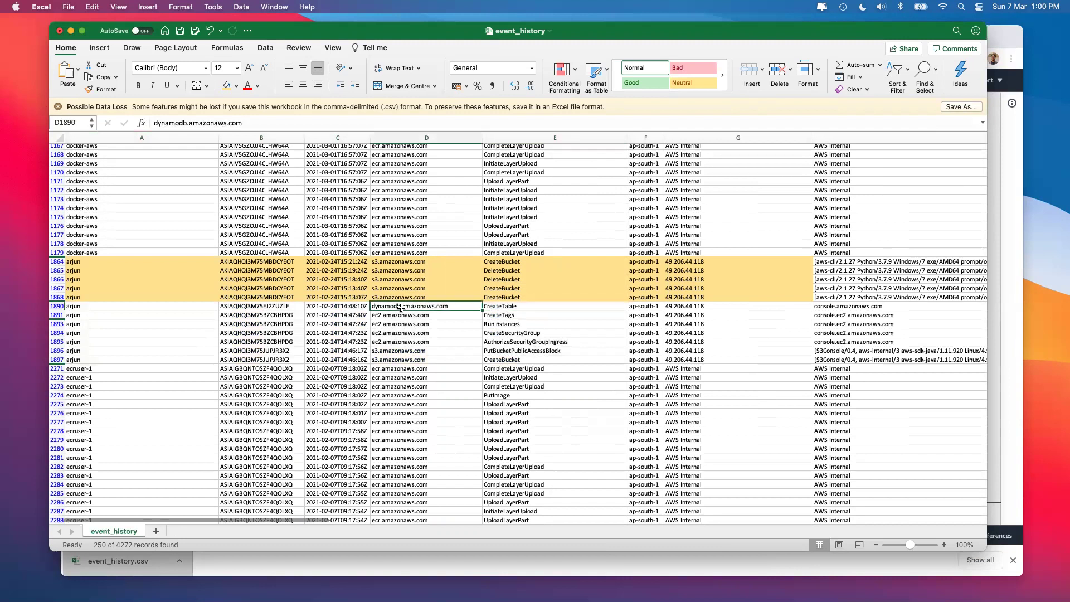
scroll(113, 313, "down", 6)
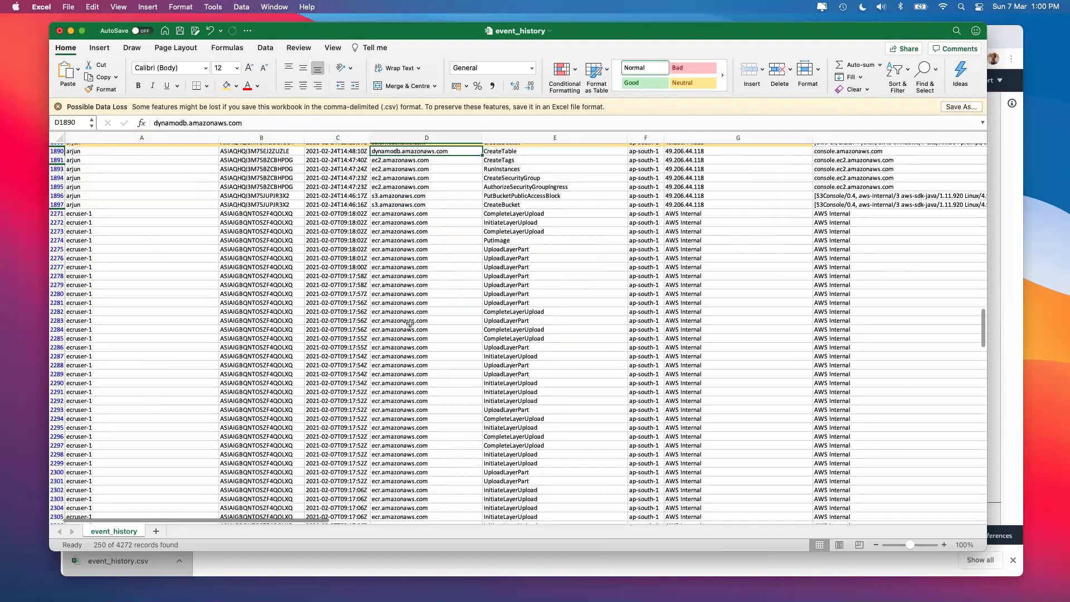
scroll(410, 324, "down", 12)
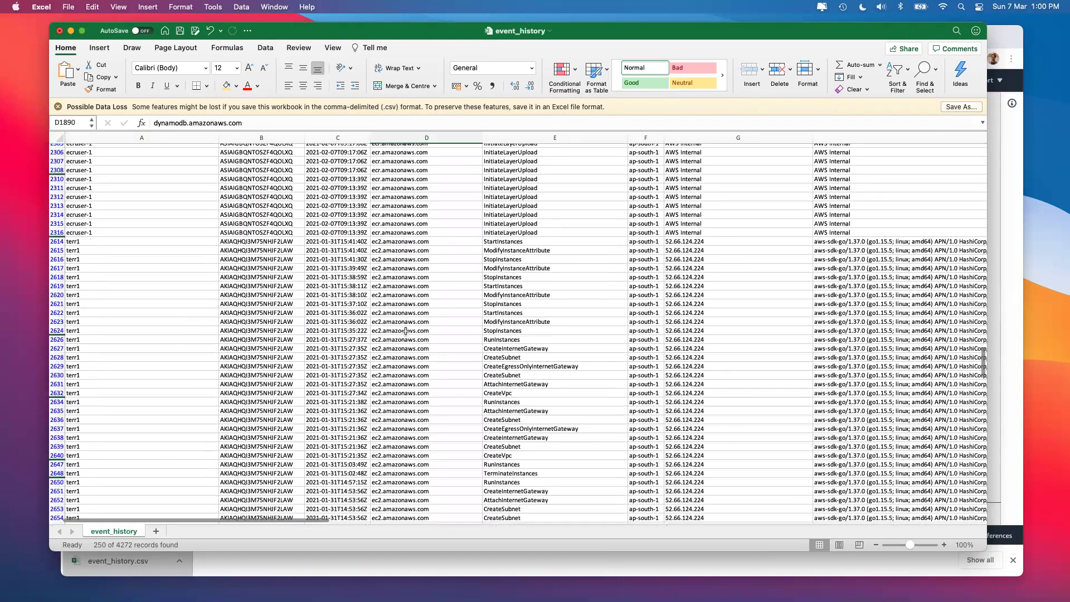
scroll(433, 357, "down", 1)
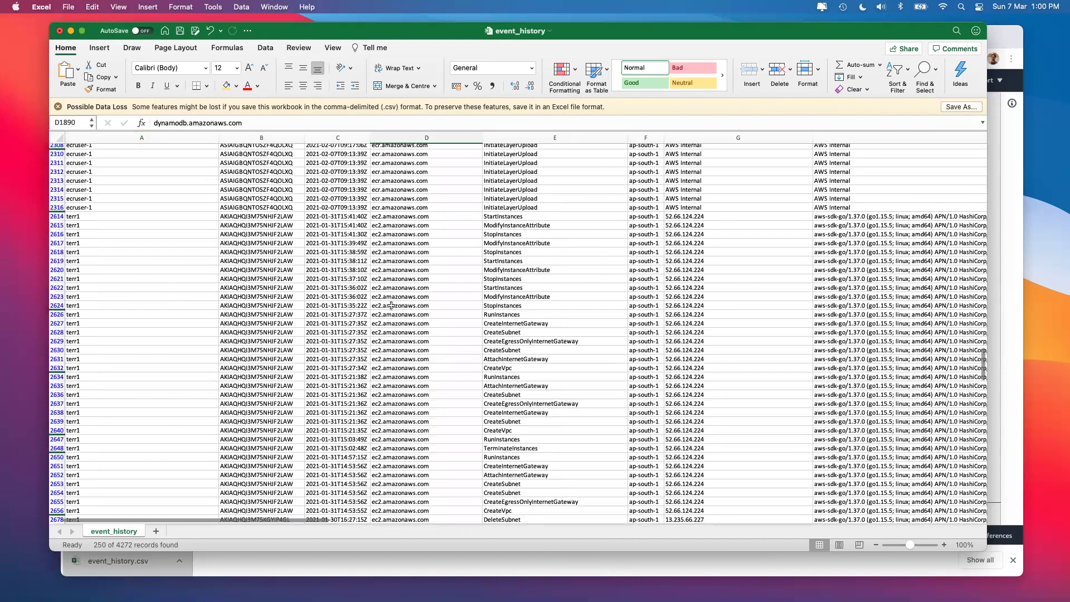
left_click(399, 217)
left_click_drag(396, 225, 419, 491)
scroll(414, 335, "down", 7)
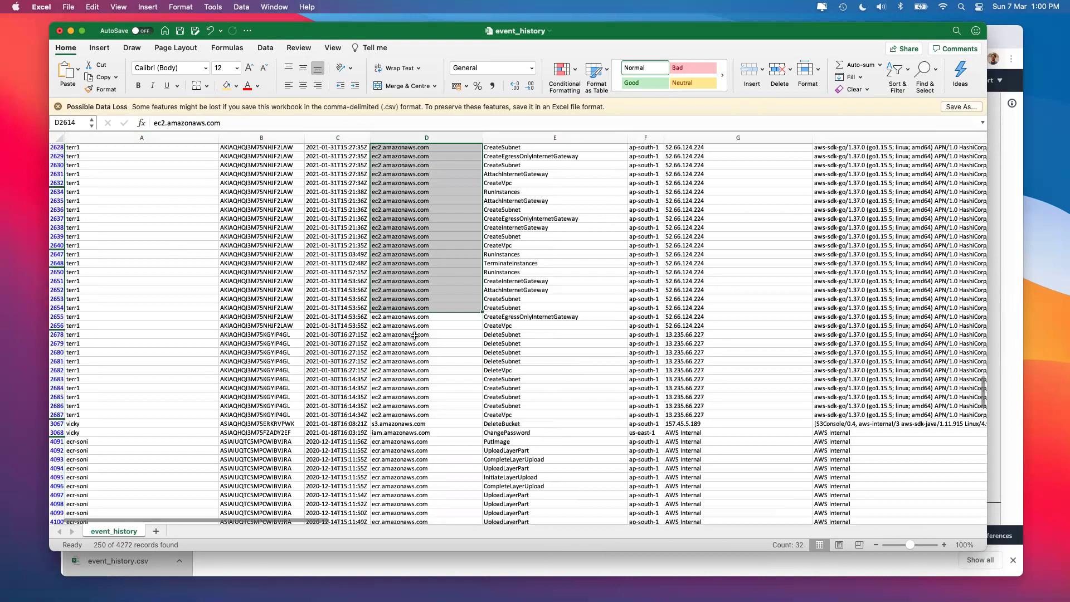
Examine the event sources from row 4091 on and the DeleteBucket and ChangePassword events in rows 3067 and 3068
scroll(415, 335, "down", 7)
left_click_drag(385, 248, 429, 478)
scroll(428, 478, "down", 12)
scroll(429, 478, "down", 5)
scroll(428, 478, "up", 15)
scroll(428, 478, "up", 20)
scroll(404, 326, "down", 15)
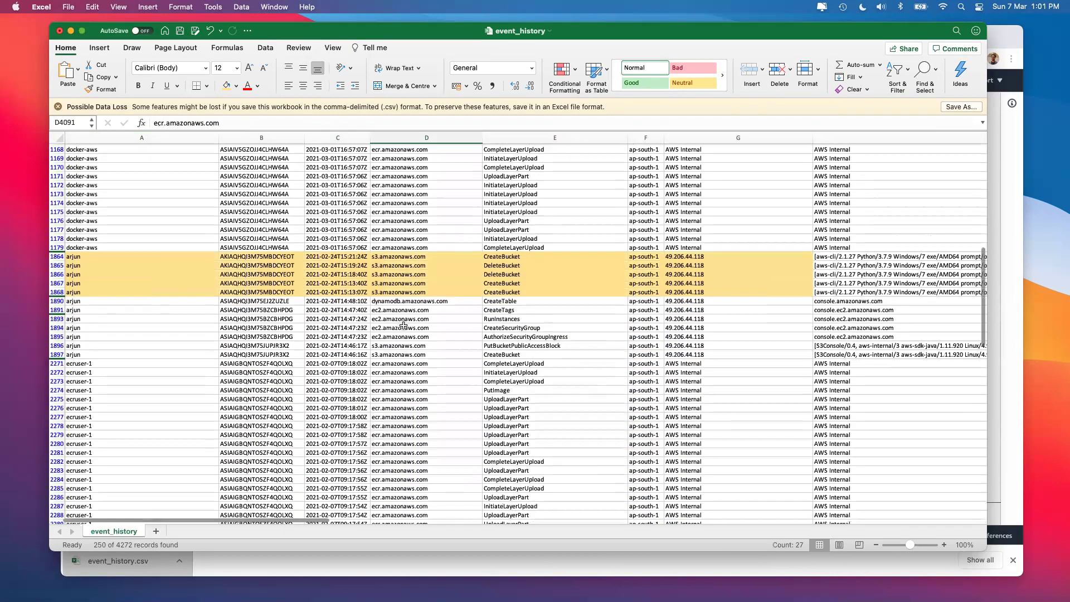
scroll(403, 326, "down", 1)
scroll(404, 326, "down", 8)
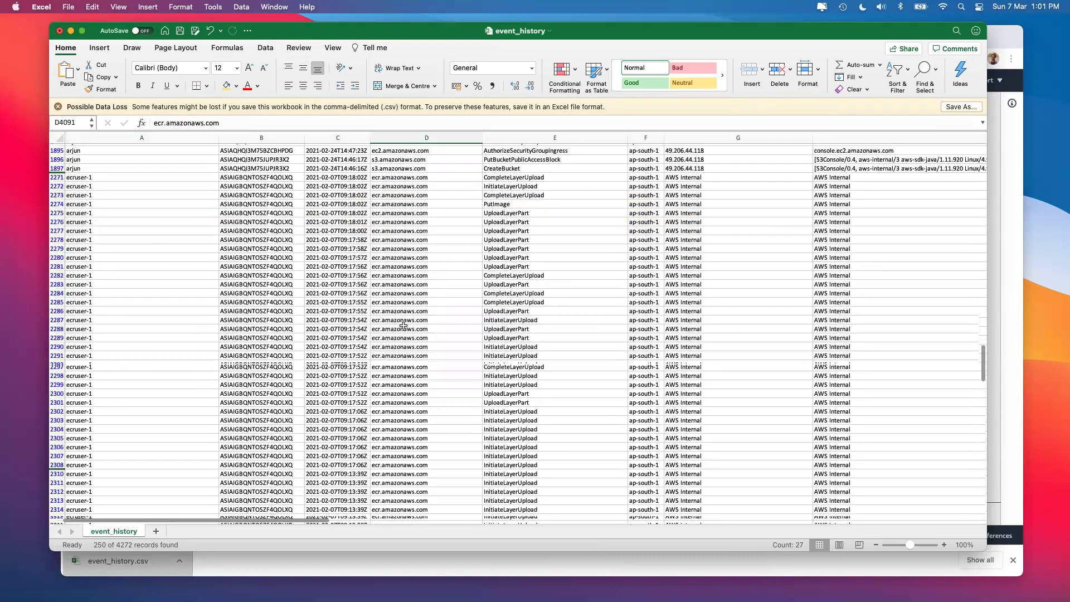
scroll(403, 326, "down", 10)
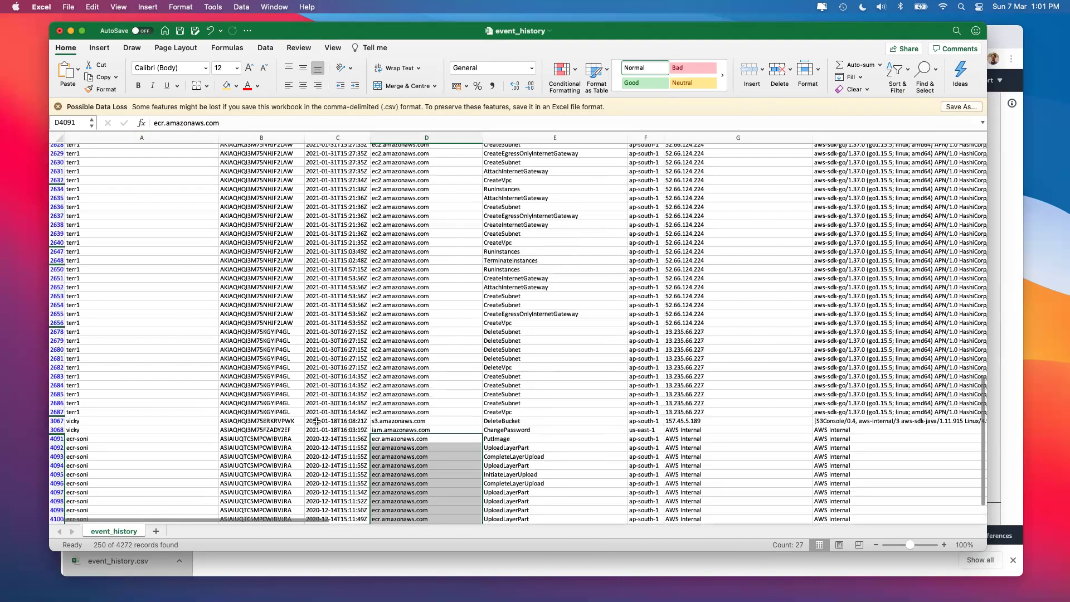
left_click_drag(93, 420, 555, 429)
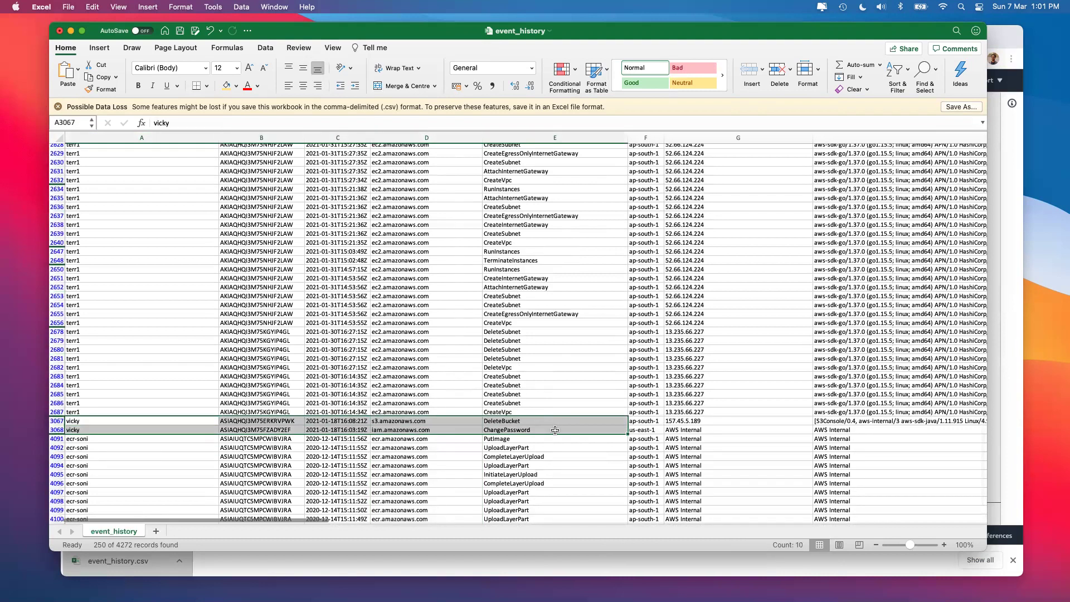
Close the event_history workbook and switch to the CloudTrail console in Chrome
left_click(59, 33)
left_click(504, 318)
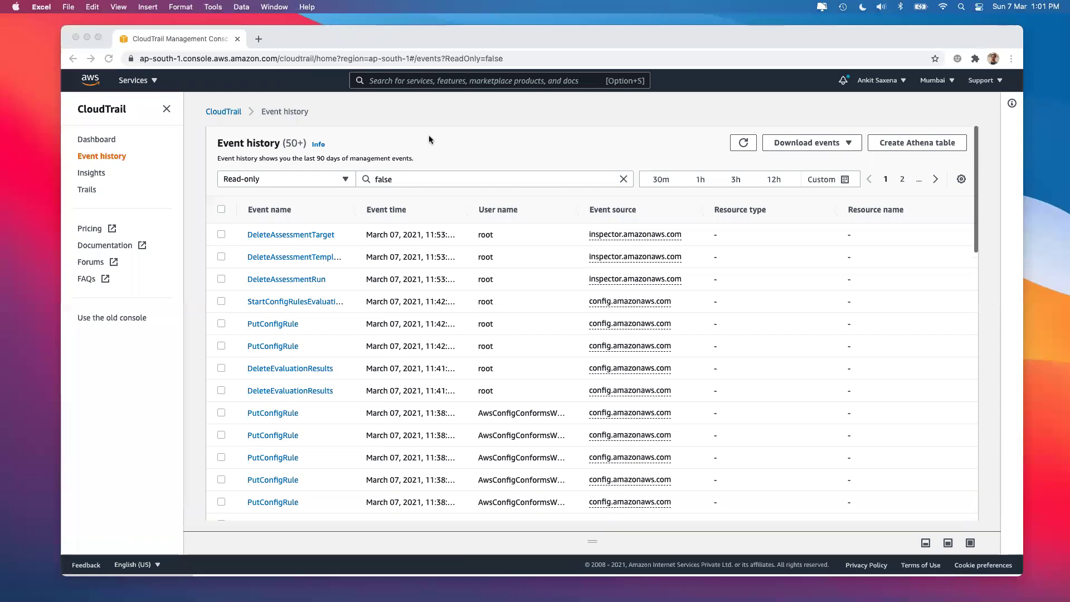
left_click(429, 139)
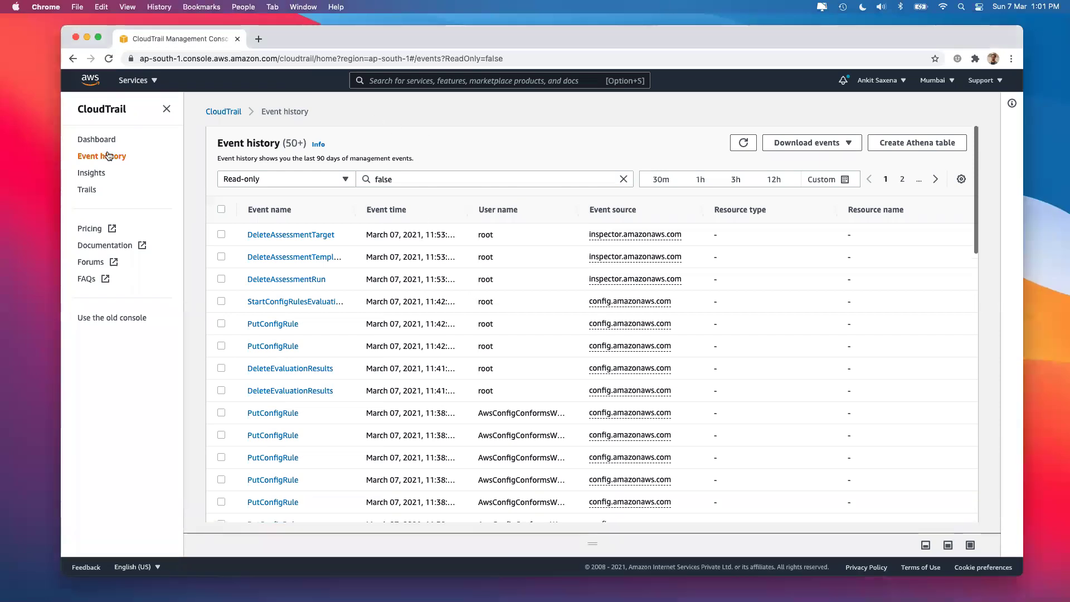
Start creating a new CloudTrail trail and name it logAllEvents
left_click(88, 190)
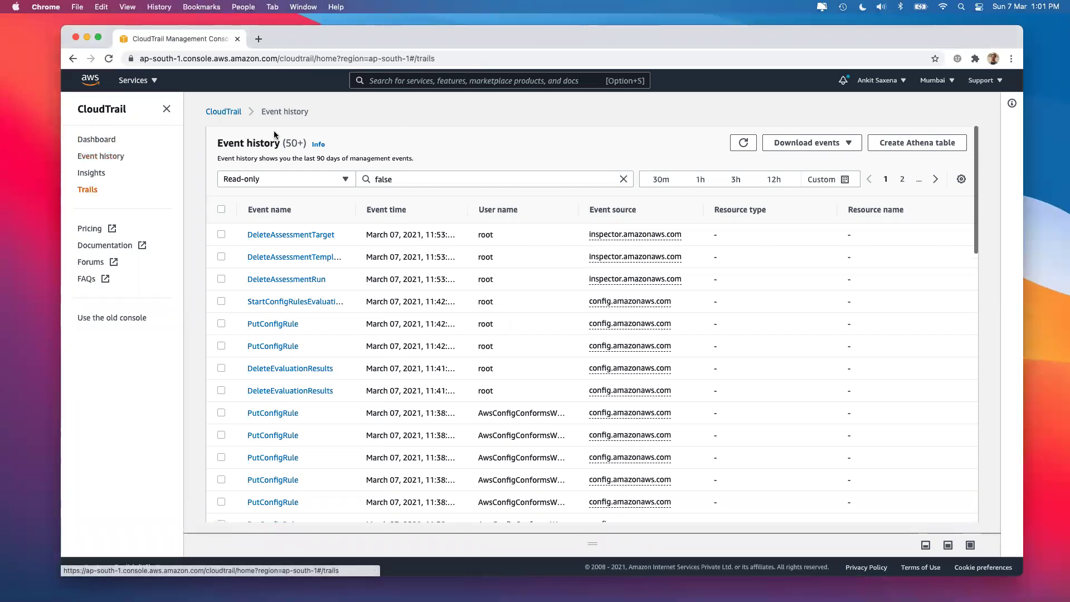
left_click(930, 147)
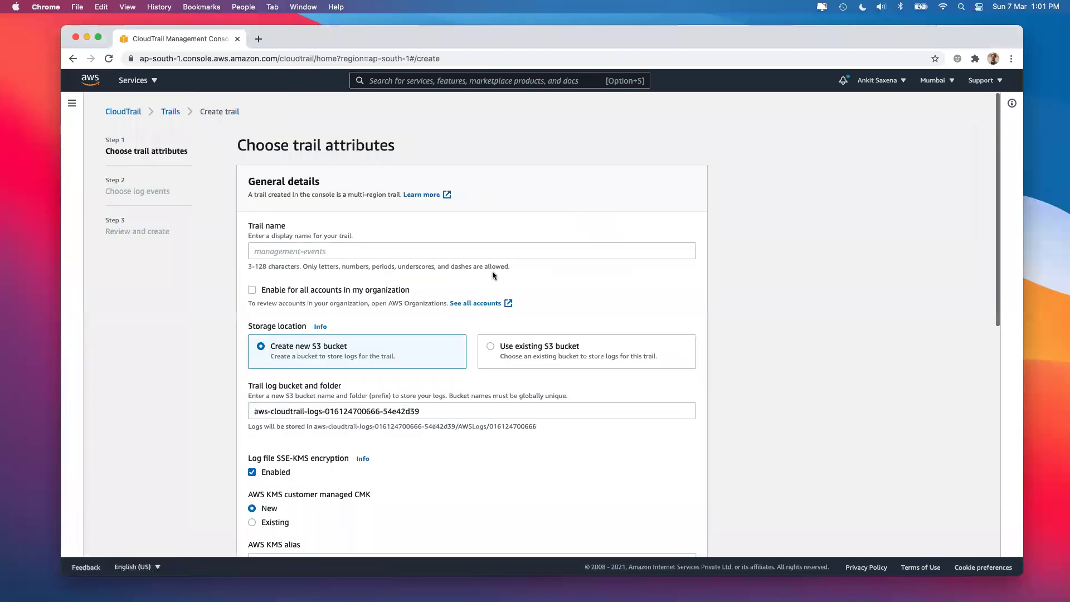
left_click(375, 252)
type("lo")
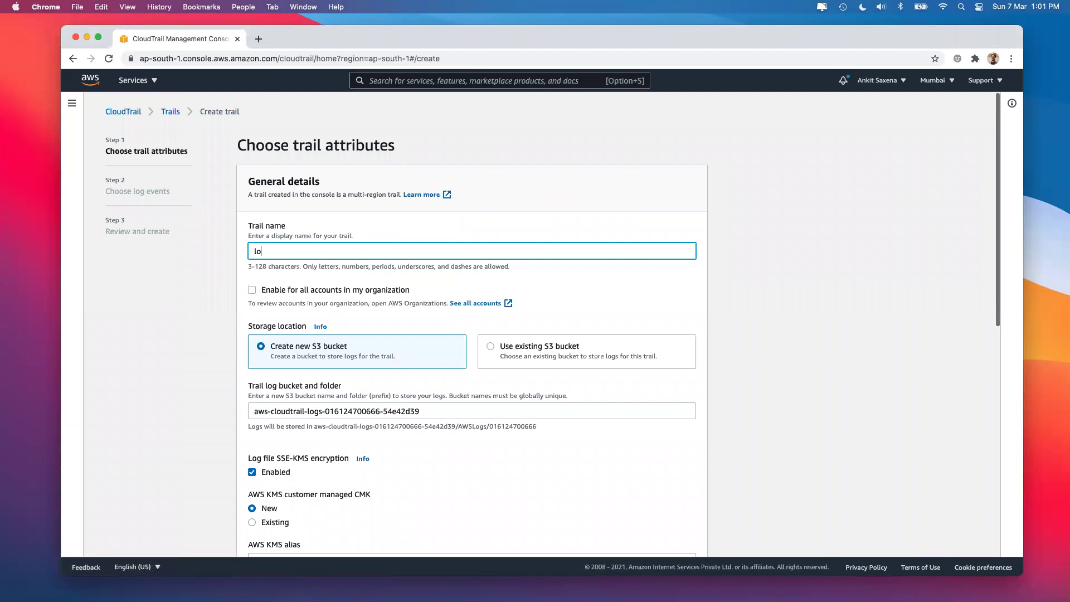
type("gAllEvents")
Enable the trail for all accounts in the organization, comparing the log storage path with the option on and off
left_click(253, 289)
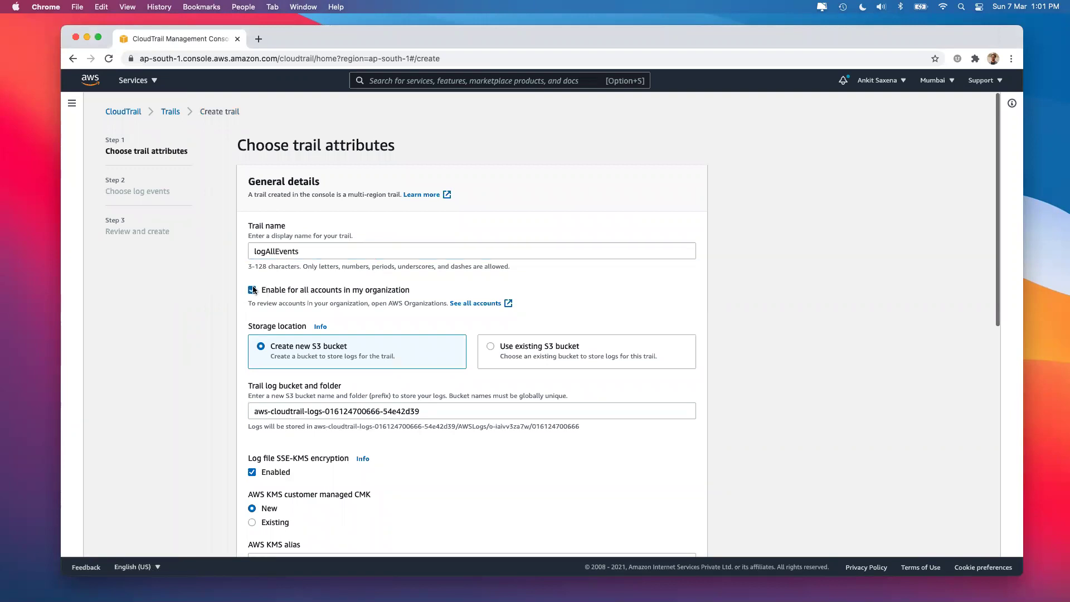
left_click(252, 290)
left_click(252, 290)
left_click(253, 290)
left_click(252, 290)
left_click(253, 289)
left_click_drag(457, 424, 575, 428)
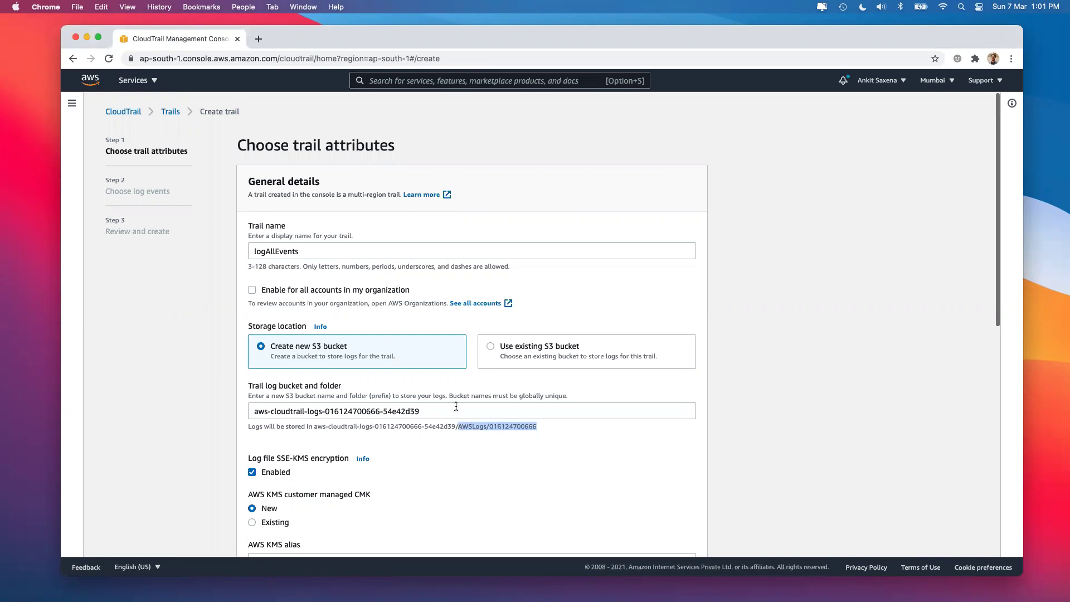
left_click(252, 291)
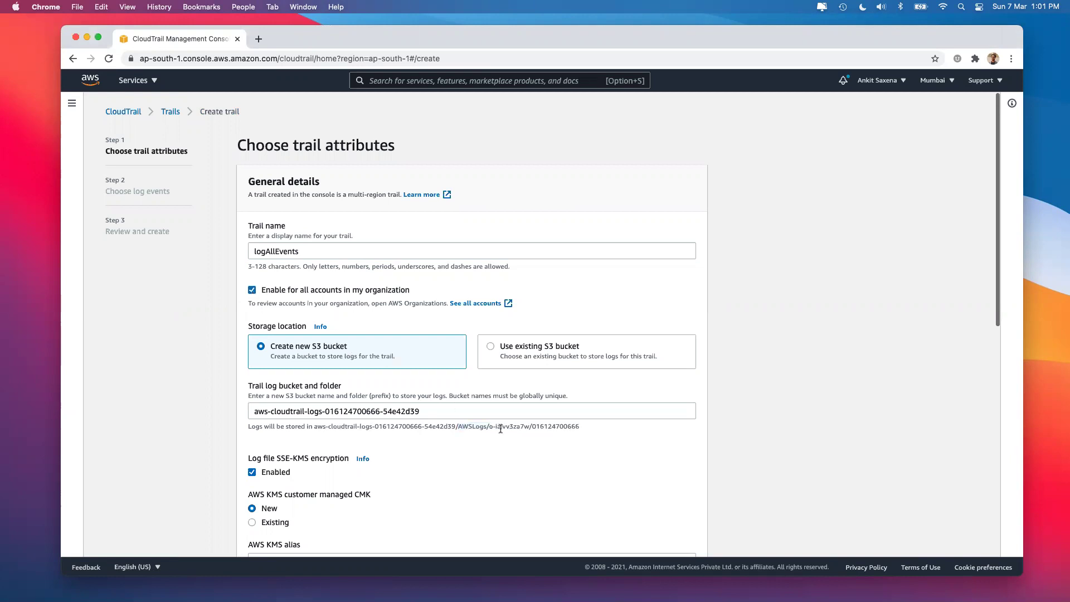
left_click_drag(490, 428, 580, 428)
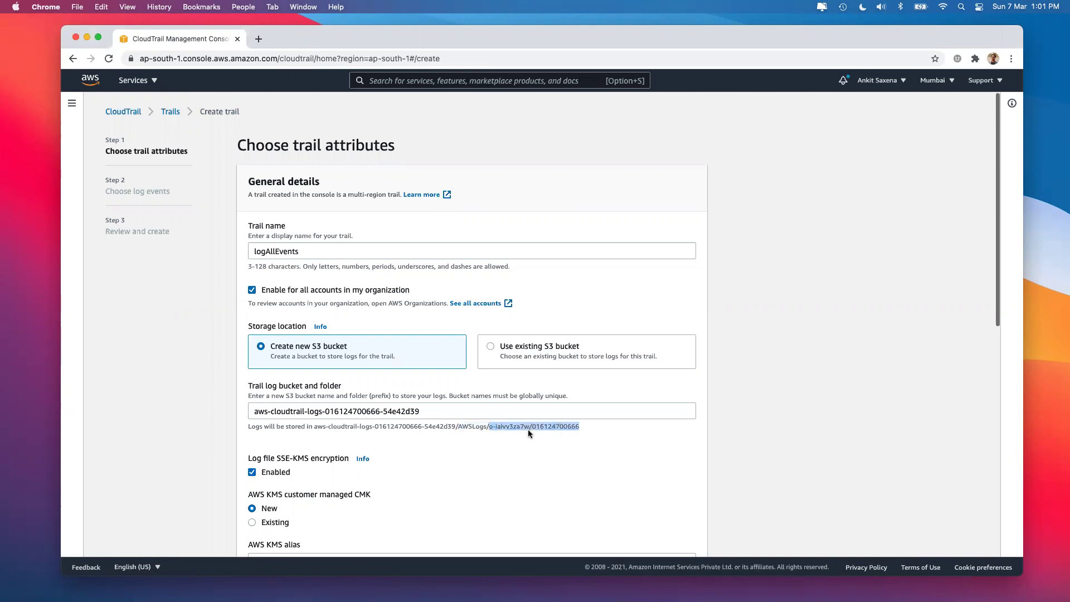
double_click(554, 426)
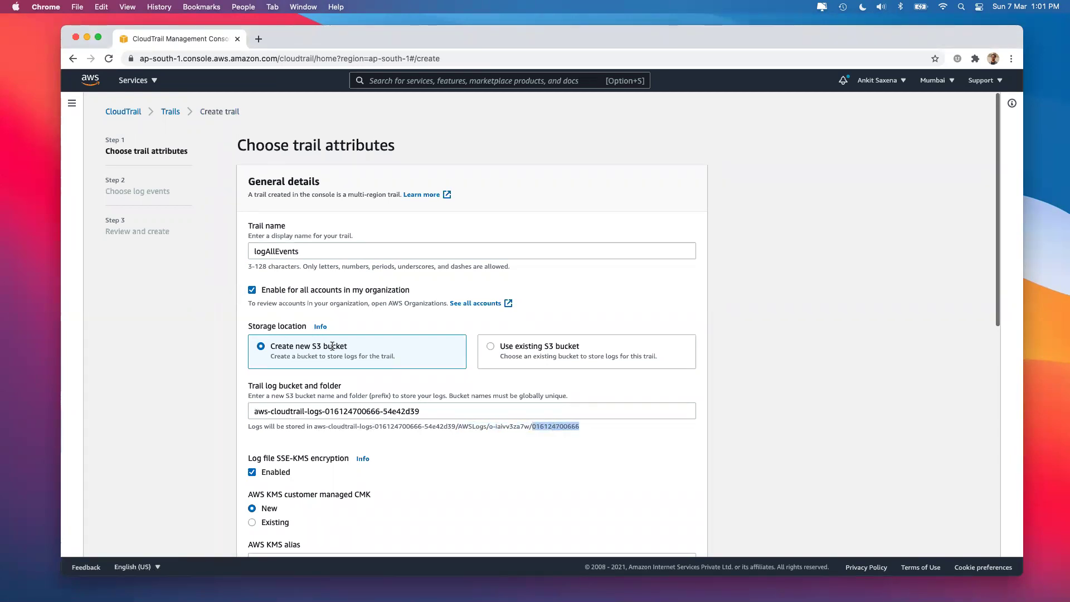
Look through the existing S3 buckets available for log storage and return to creating a new bucket
scroll(345, 390, "down", 1)
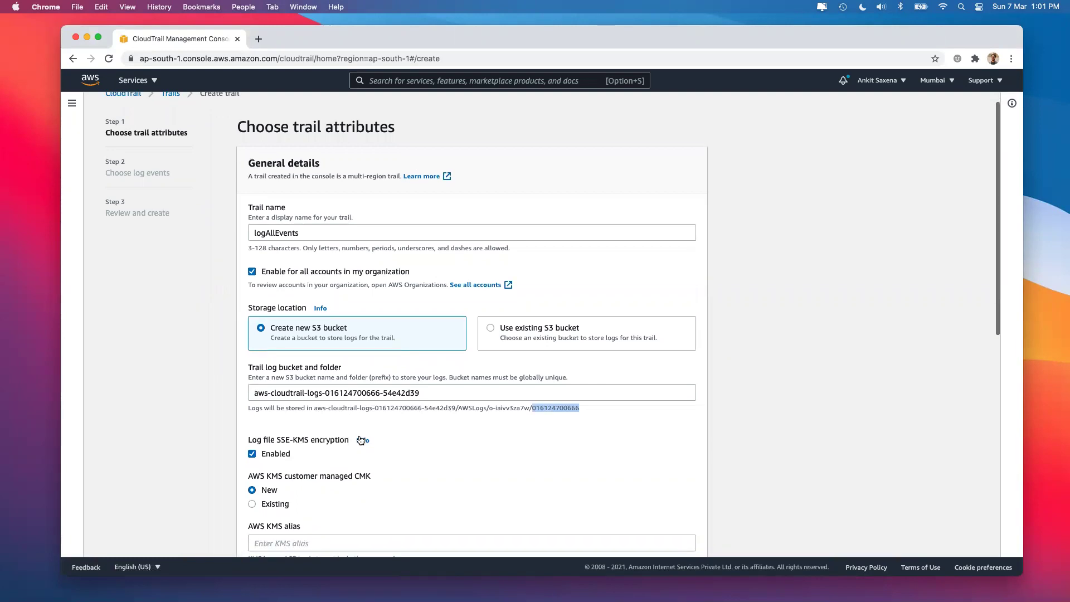
scroll(361, 439, "down", 1)
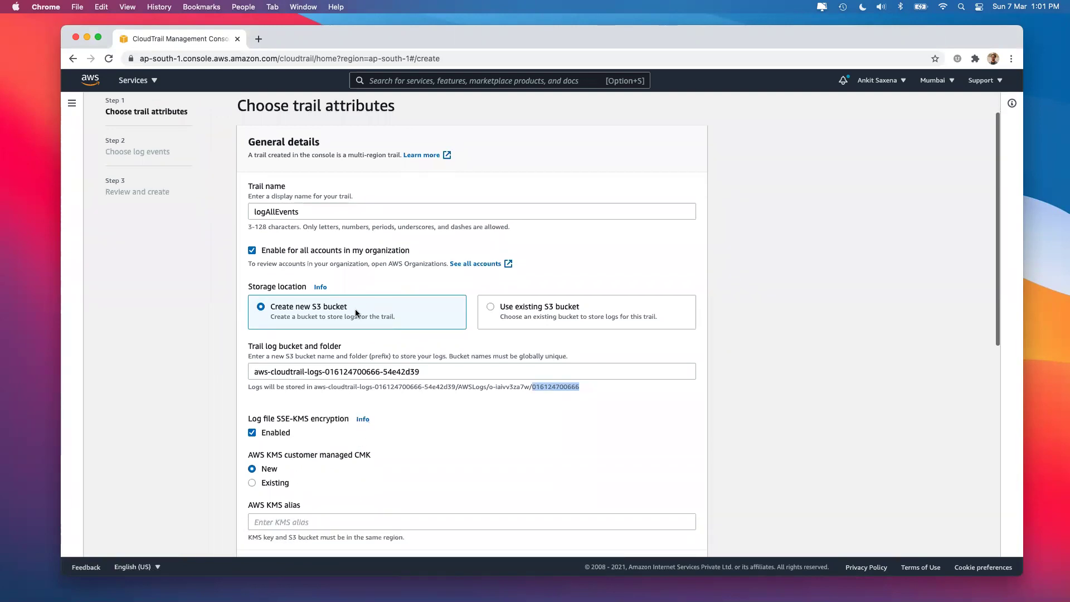
left_click(547, 313)
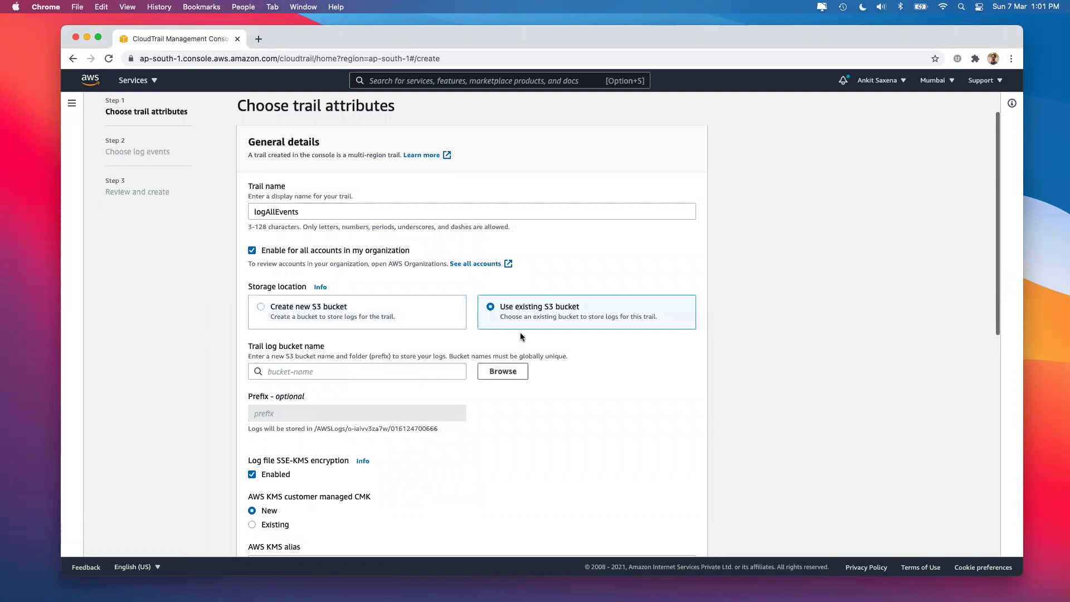
left_click(506, 374)
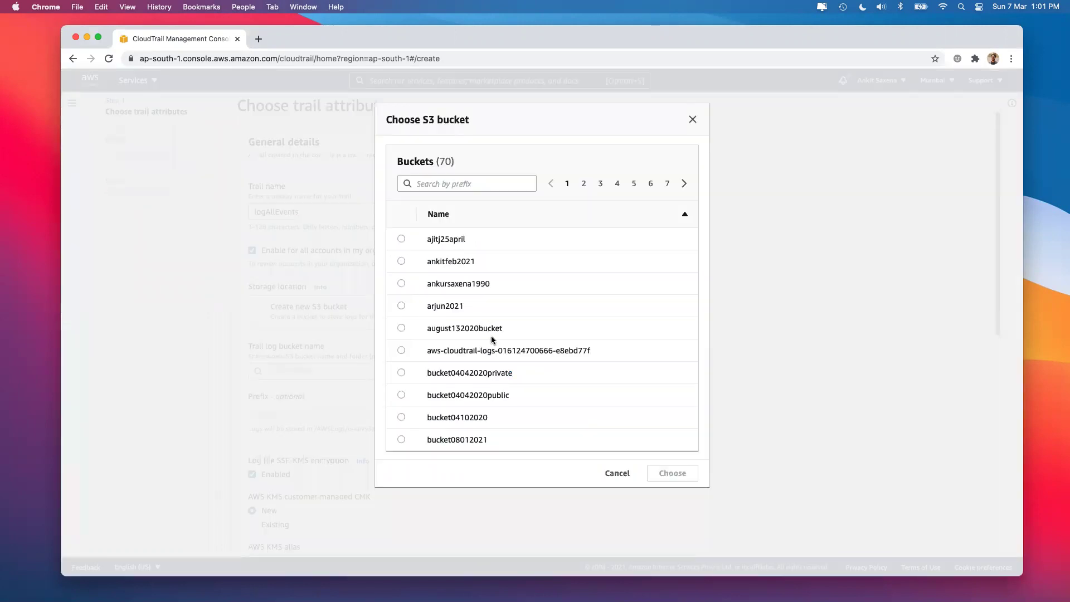
left_click(583, 184)
left_click(600, 184)
key("Escape")
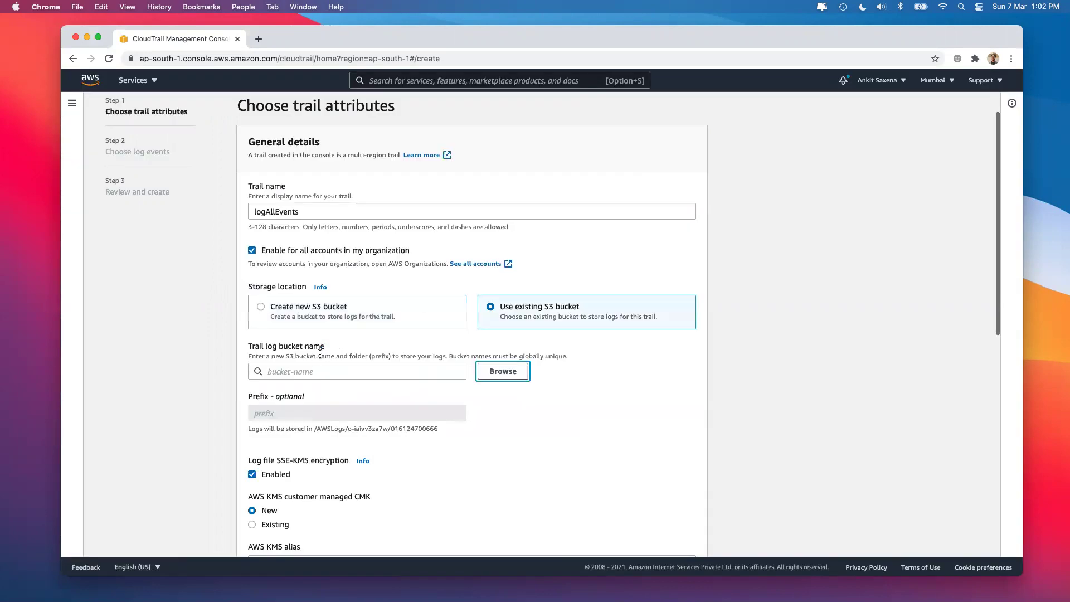
left_click(287, 310)
Replace the suggested log bucket name with the account owner's first name in lowercase followed by -logs-feb-2021
left_click(410, 374)
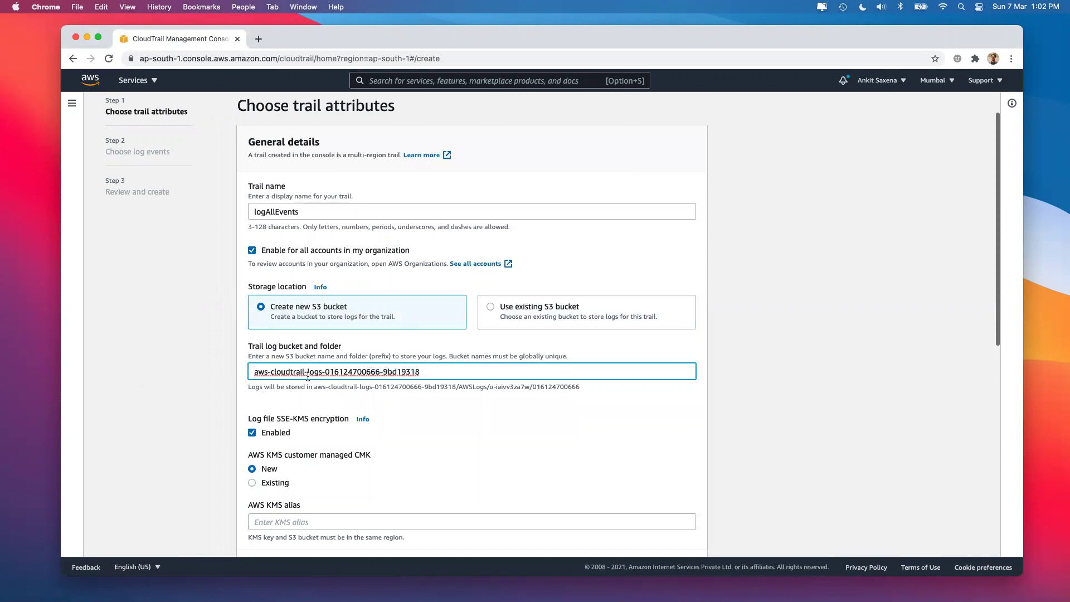
left_click_drag(321, 374, 233, 373)
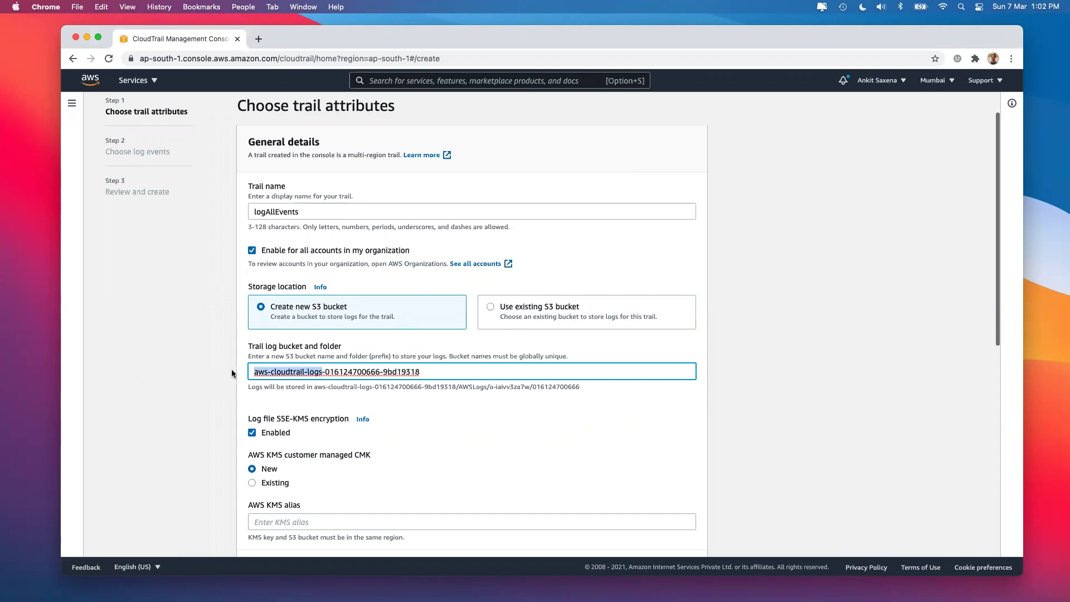
double_click(346, 371)
left_click(382, 373)
left_click_drag(383, 372, 417, 372)
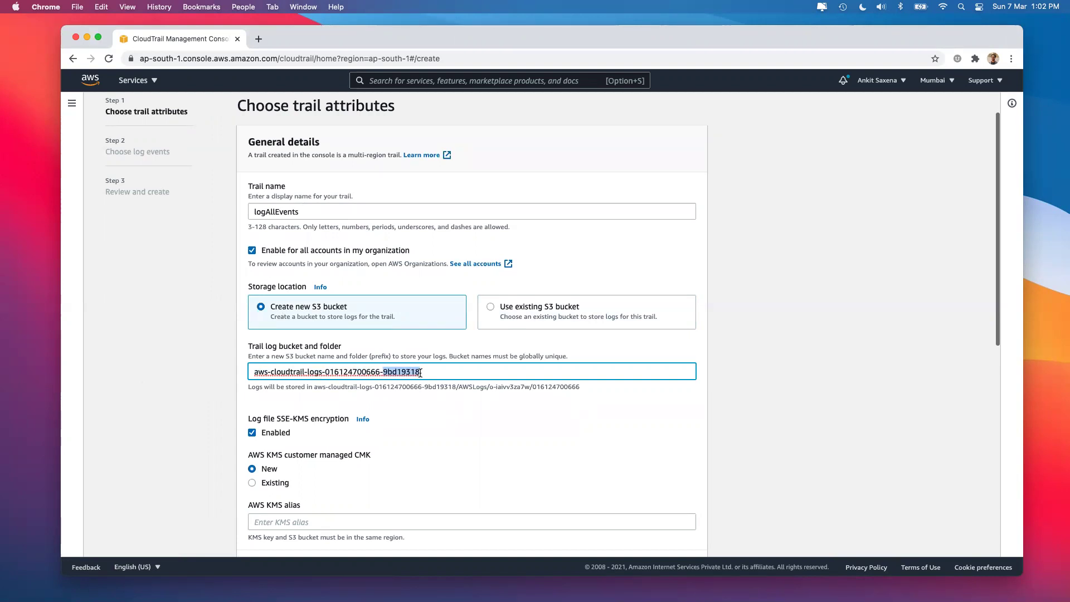
left_click(397, 370)
key("super+a")
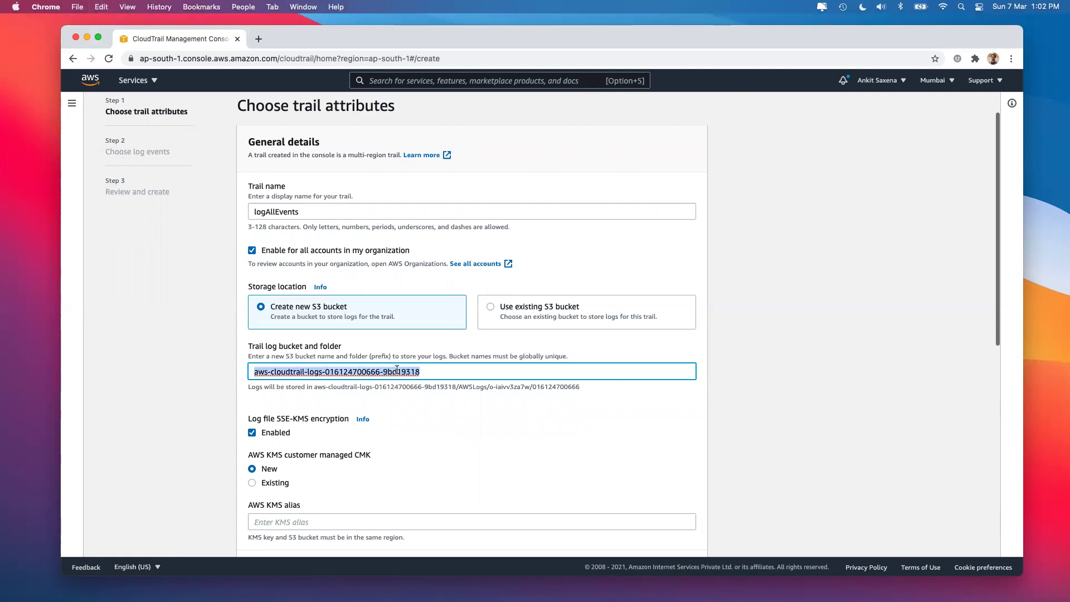
type("ankit")
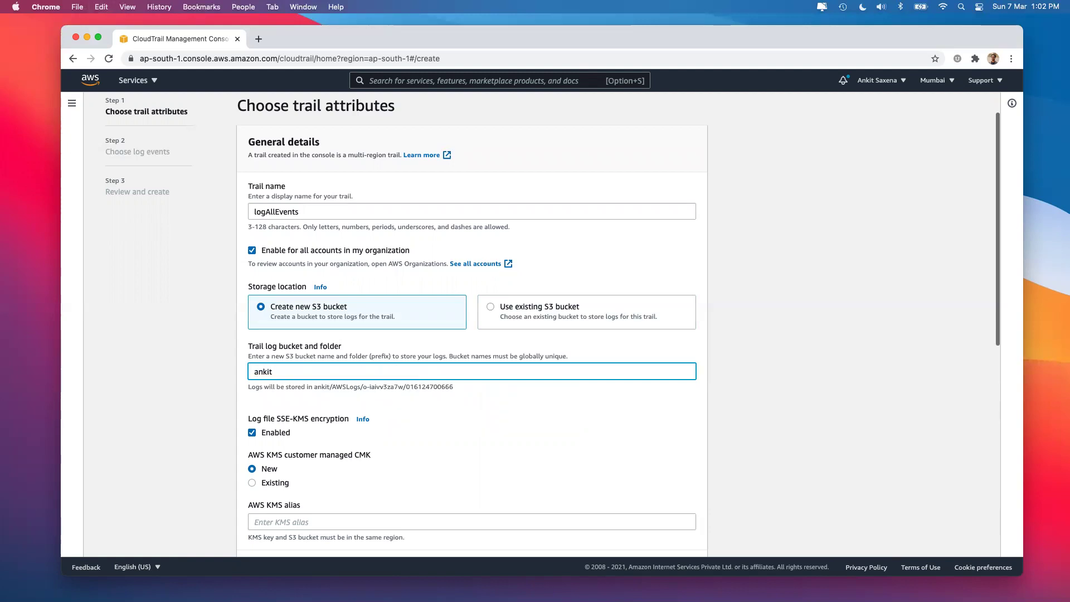
type("-logs-feb-2021")
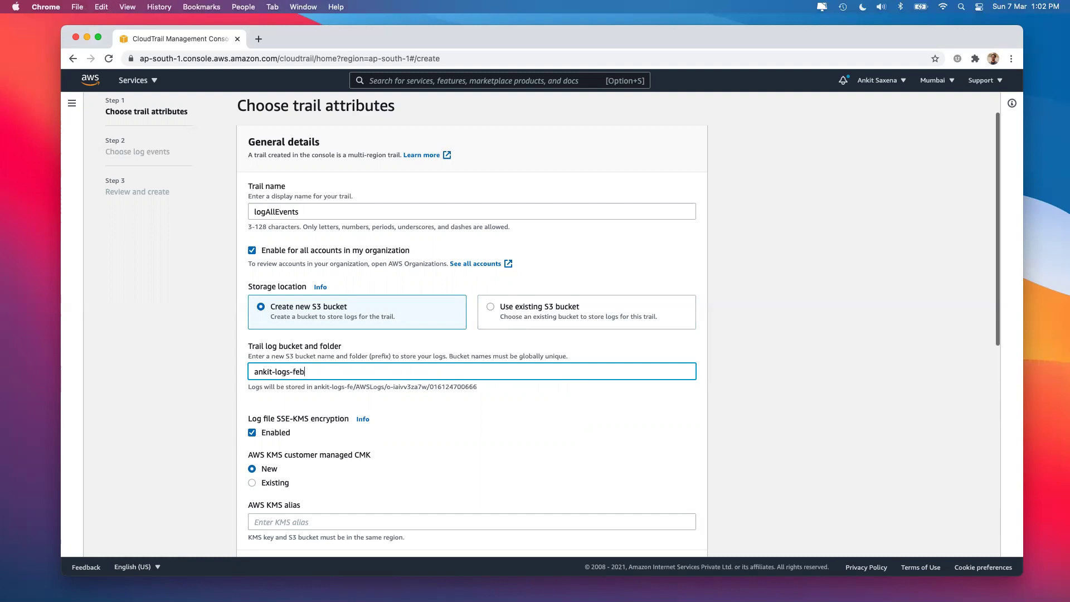
left_click(213, 419)
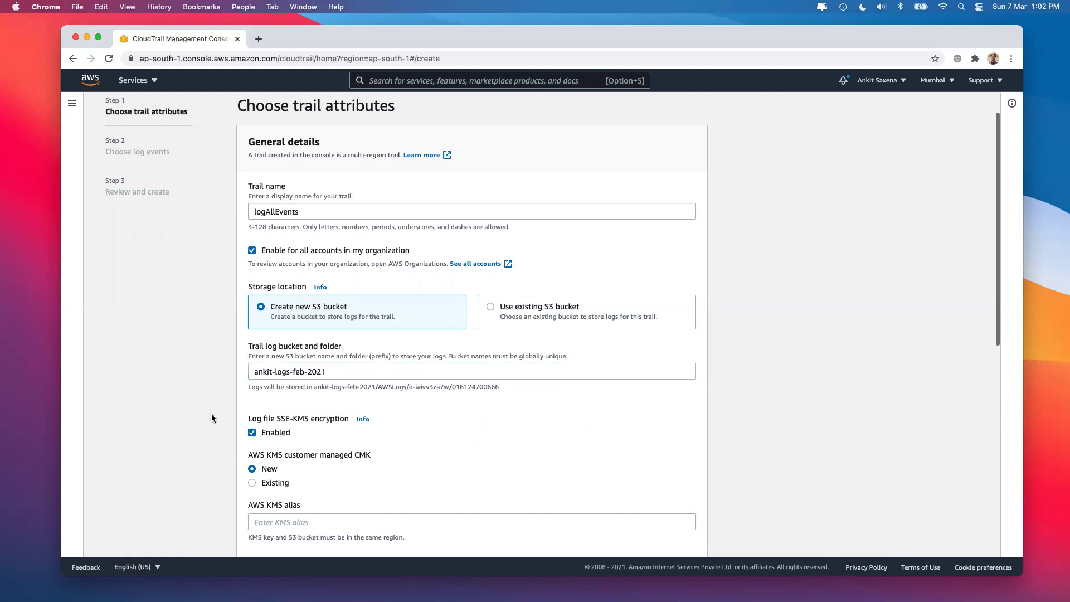
Try out the SSE-KMS encryption toggle and the existing KMS key choices, and return to a new customer managed key
scroll(214, 419, "down", 3)
scroll(247, 351, "down", 1)
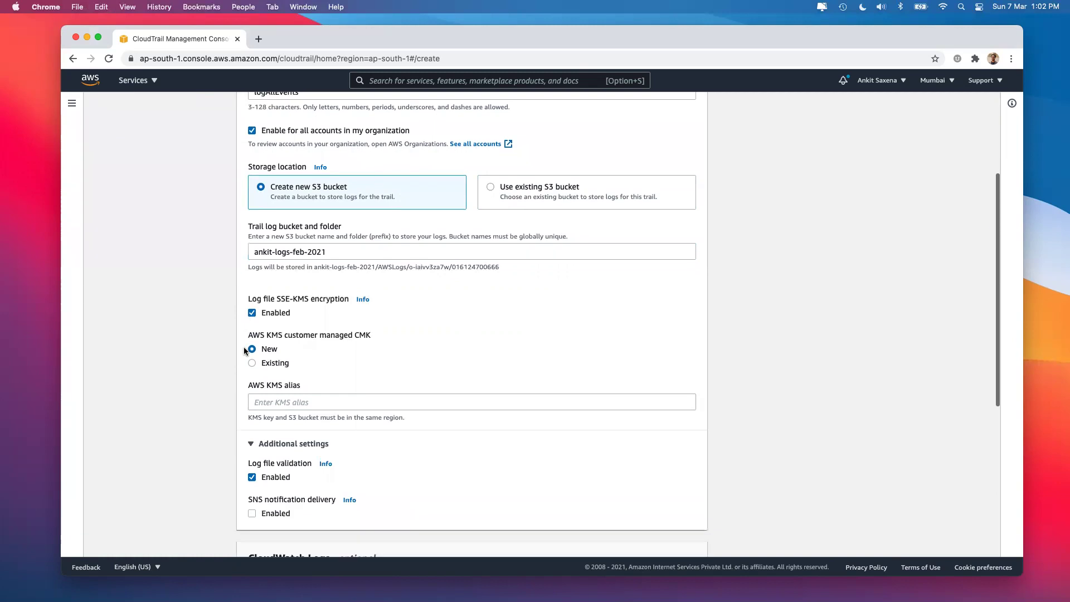
left_click(252, 313)
left_click(252, 312)
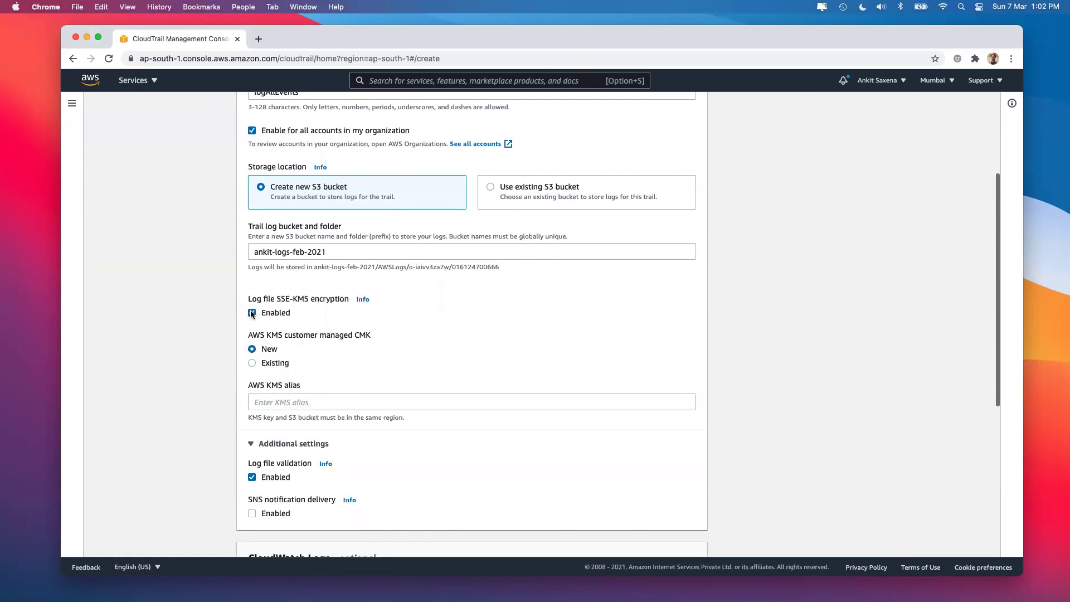
left_click(253, 363)
left_click(263, 399)
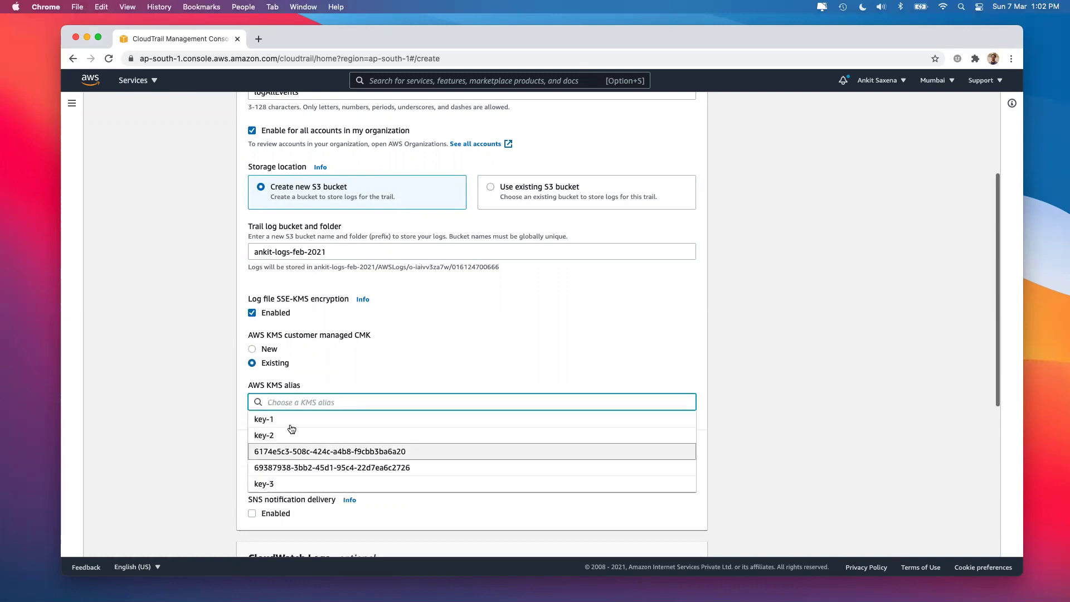
left_click(252, 359)
left_click(252, 351)
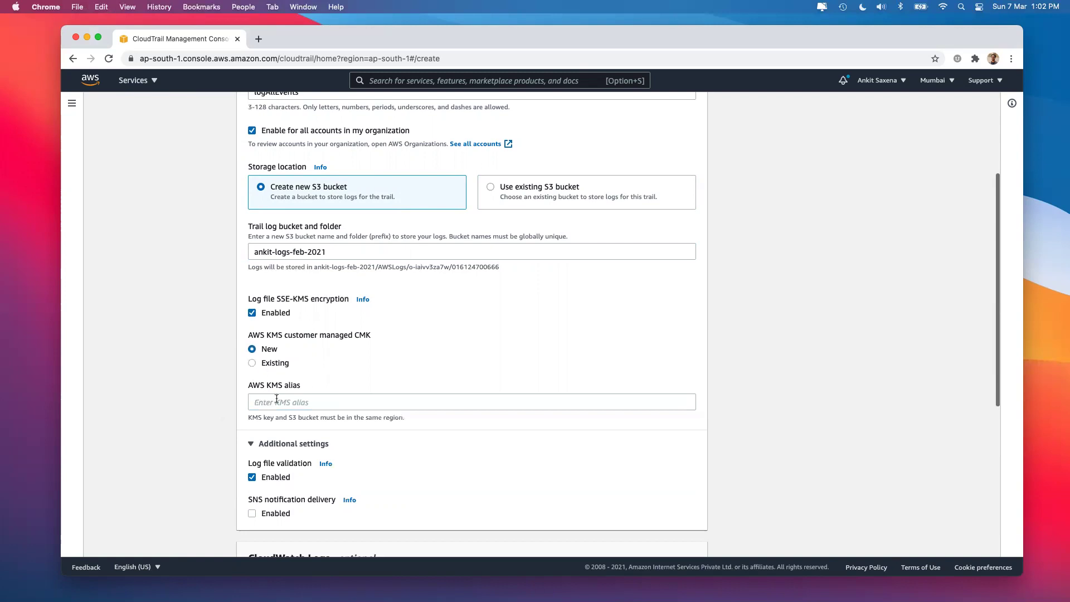
Disable SSE-KMS encryption of the log files
left_click(252, 313)
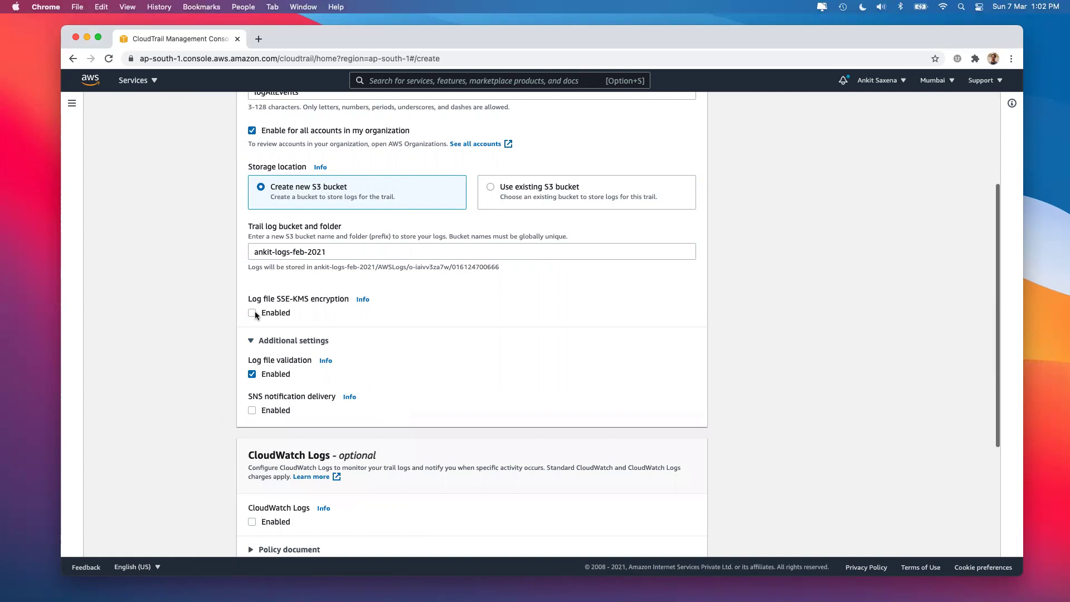
scroll(255, 315, "down", 3)
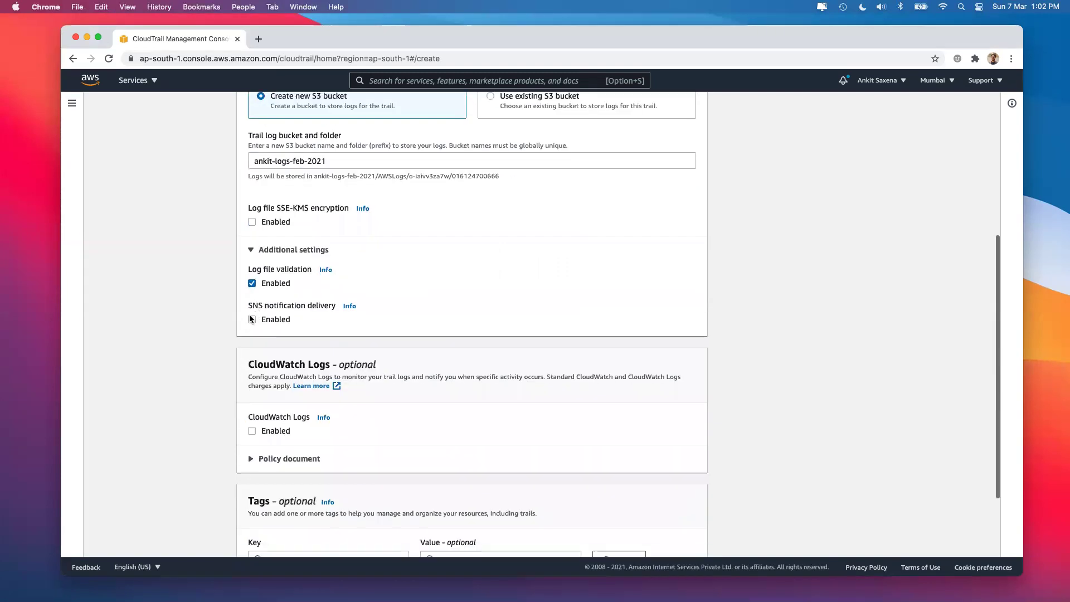
Try out SNS notification delivery with the new topic option and the existing topics, and turn it off again
left_click(252, 320)
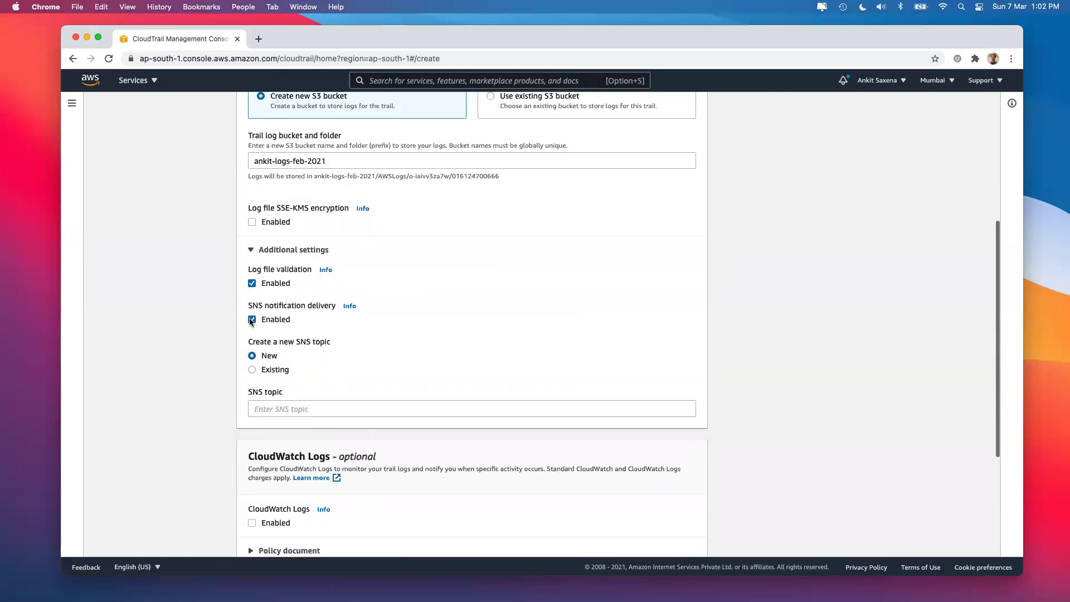
left_click(252, 369)
left_click(268, 410)
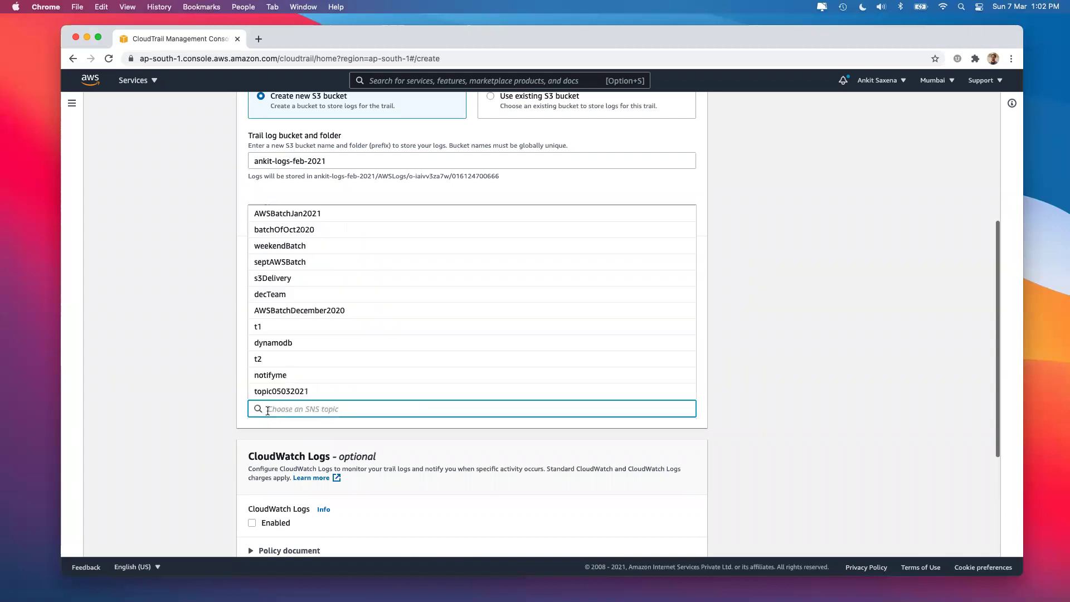
key("Escape")
left_click(253, 356)
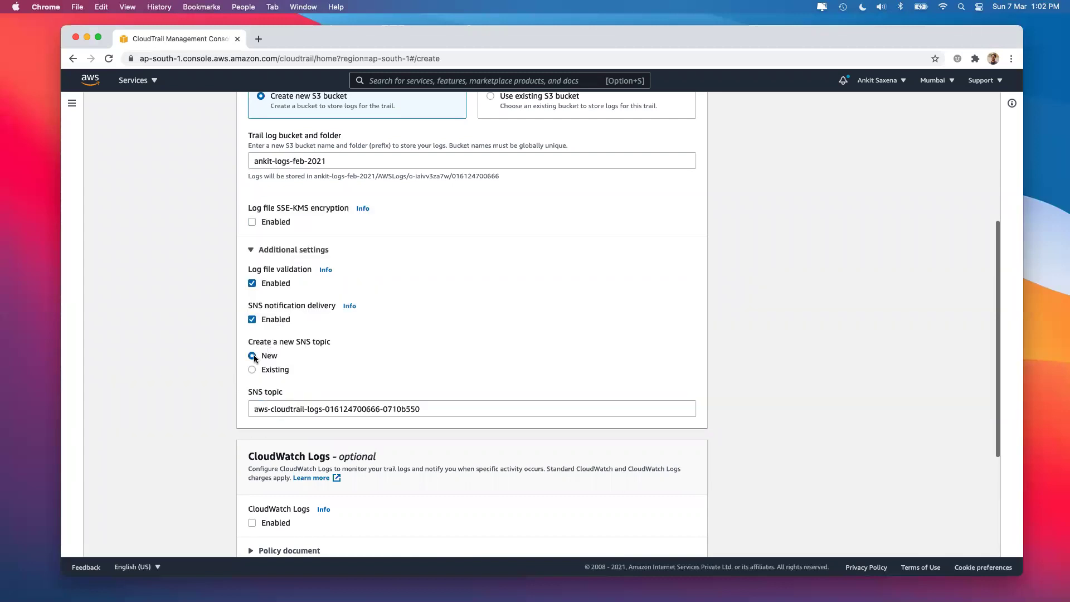
left_click(272, 371)
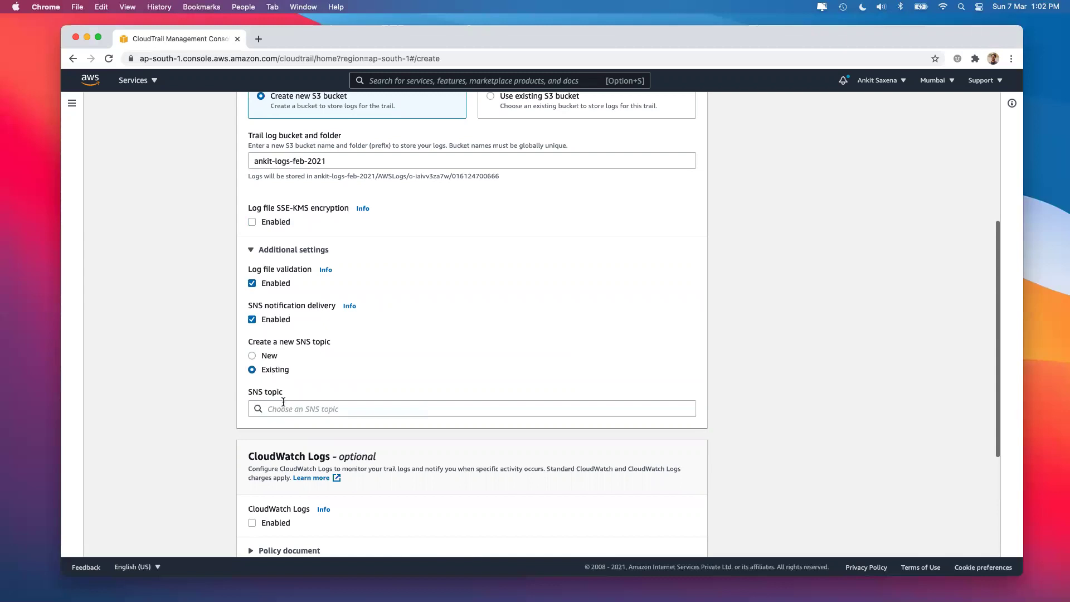
left_click(283, 403)
scroll(289, 301, "down", 5)
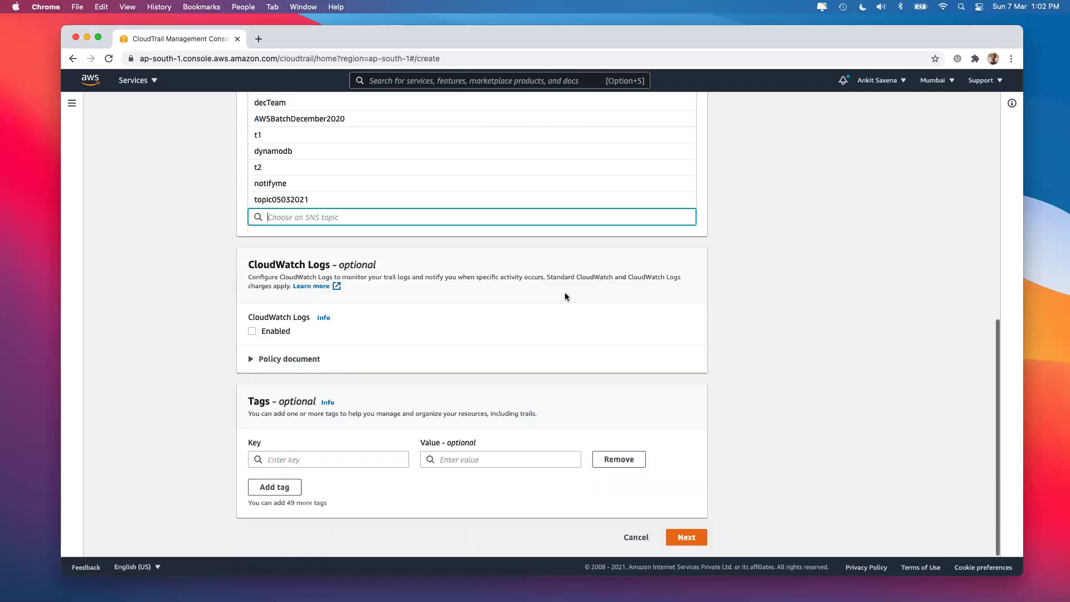
left_click(860, 283)
scroll(495, 308, "up", 3)
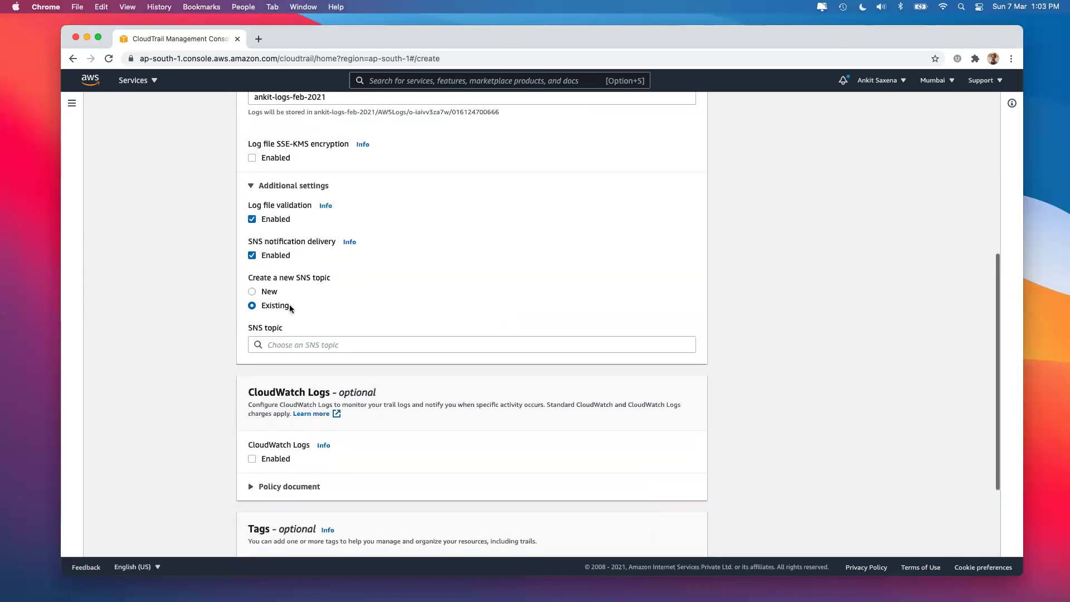
left_click(251, 255)
Read the help text on log file validation, keep validation enabled and close the help
scroll(191, 384, "up", 1)
left_click(251, 249)
left_click(321, 236)
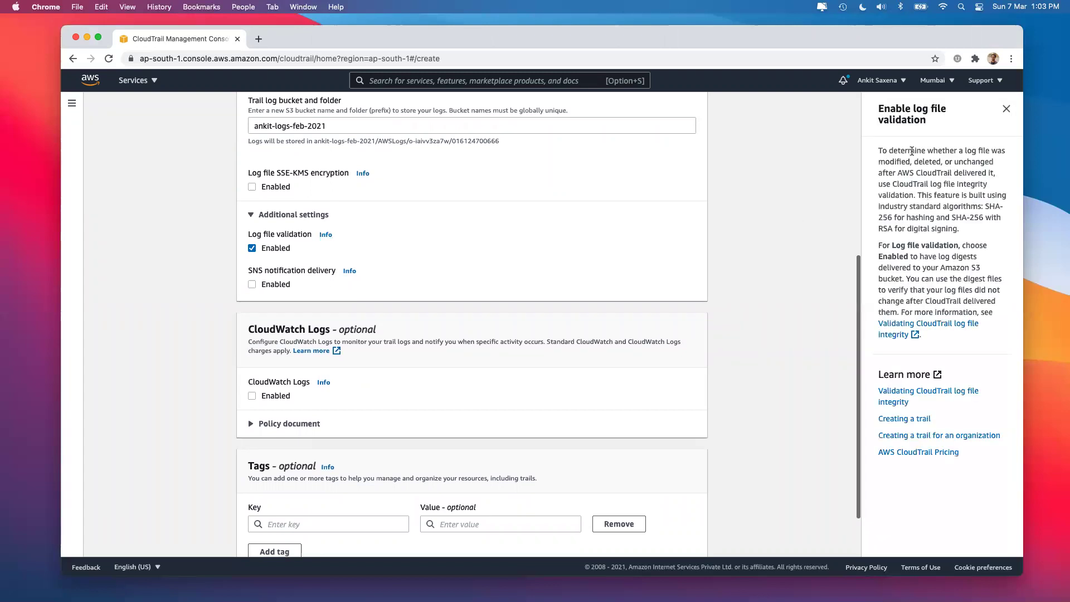
left_click_drag(903, 174, 955, 231)
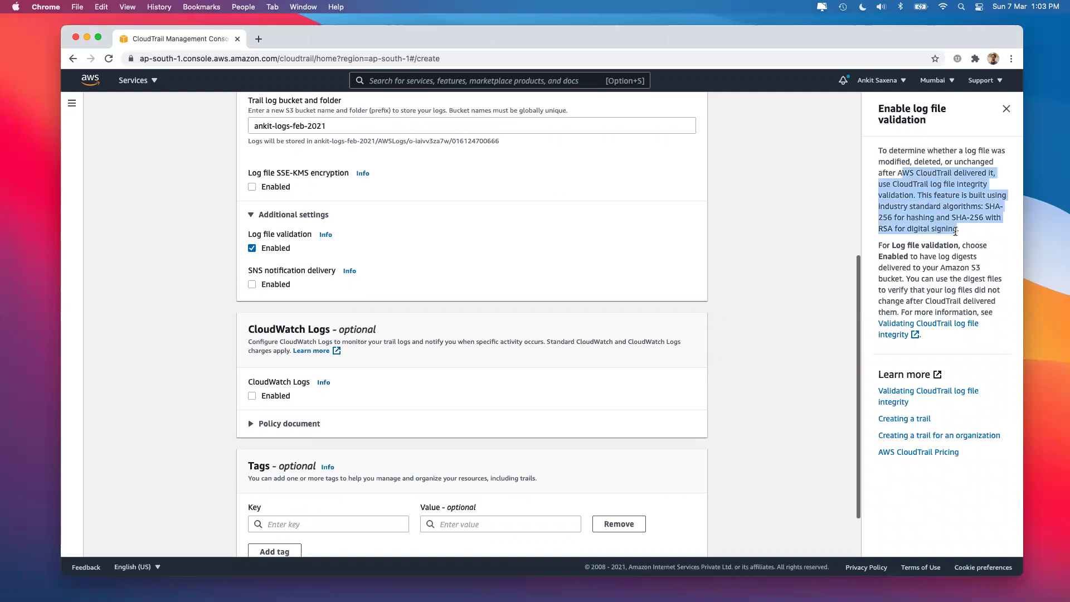
left_click(1003, 114)
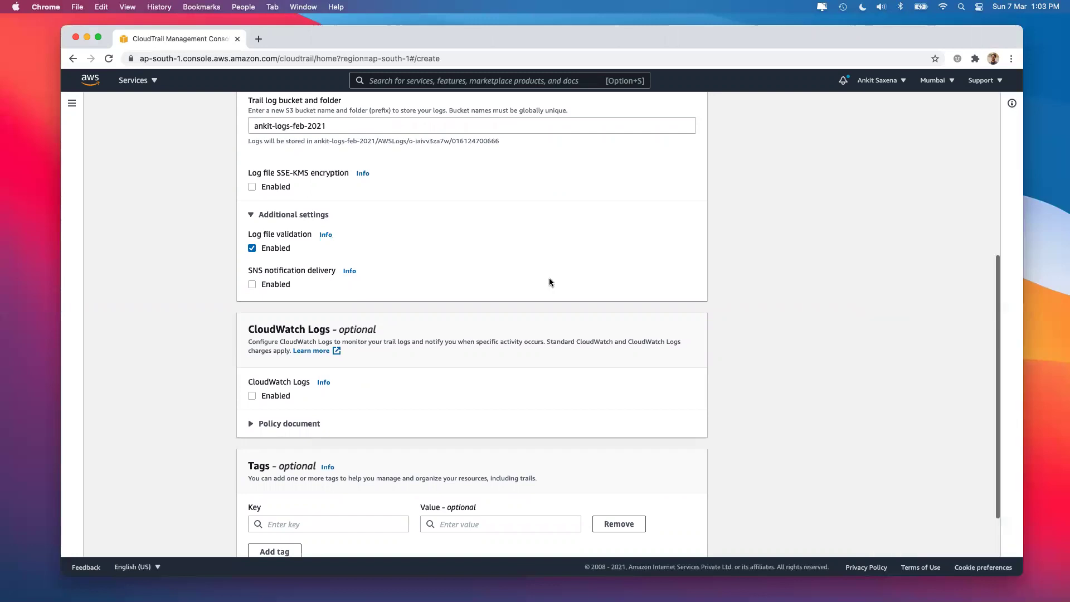
Try out CloudWatch Logs delivery with the new and existing log group options, and turn it off again
scroll(310, 407, "down", 3)
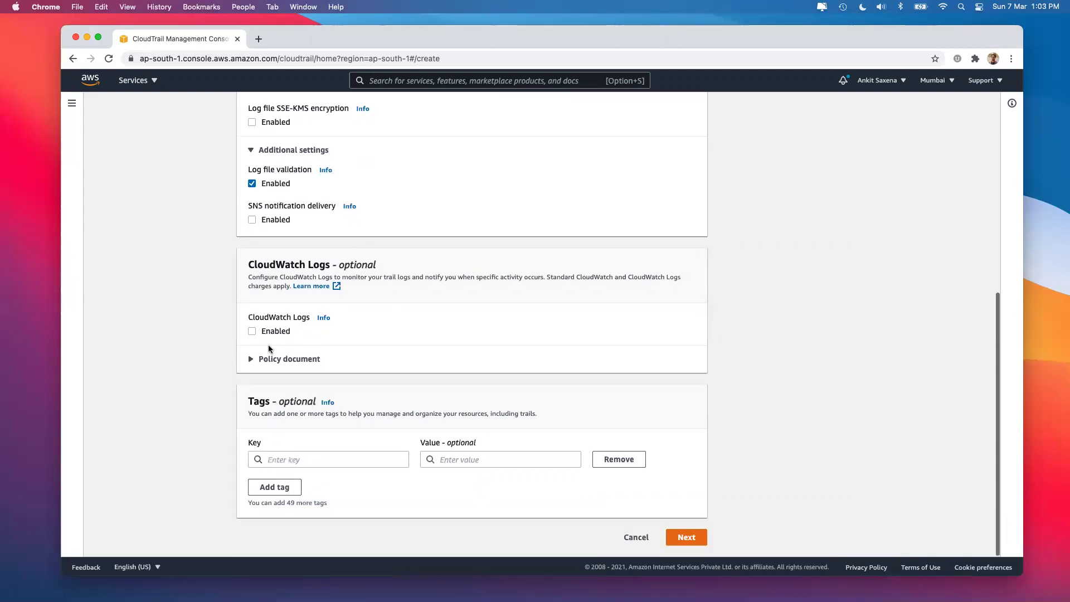
left_click(252, 331)
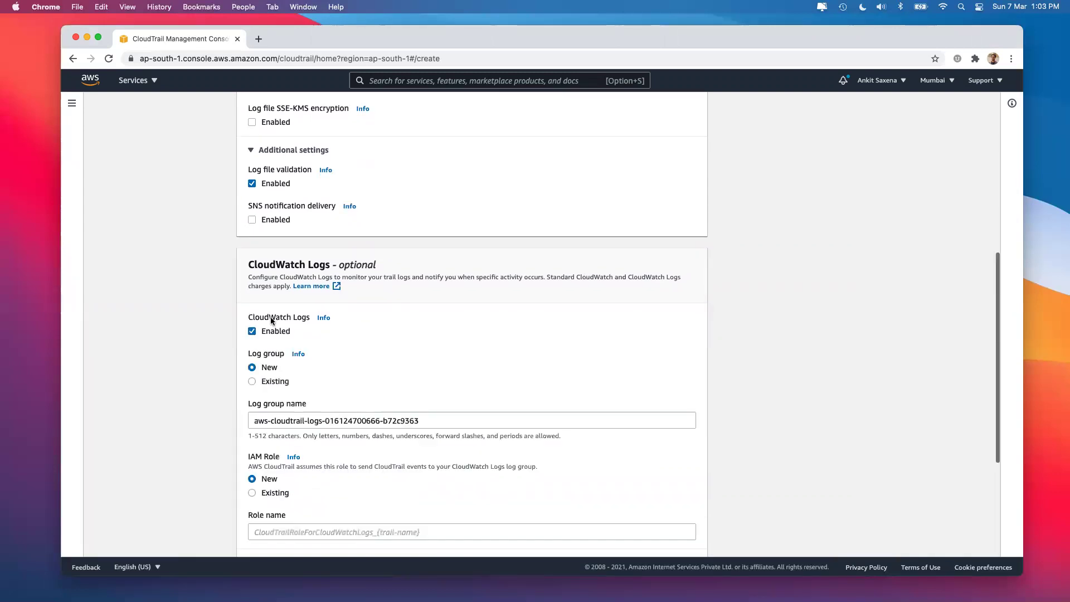
scroll(347, 266, "up", 8)
scroll(346, 267, "up", 2)
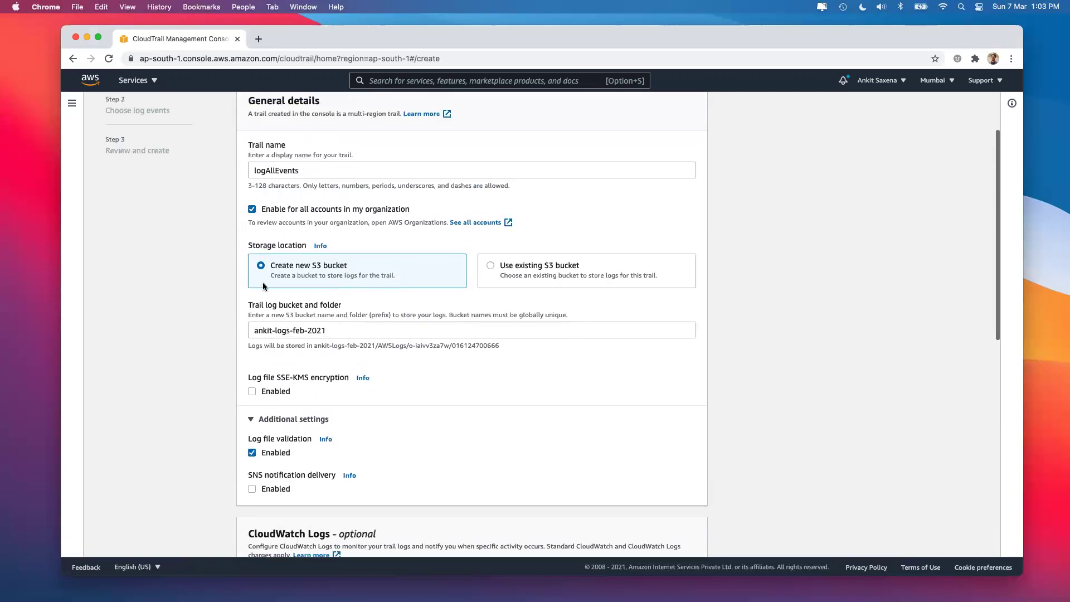
scroll(303, 302, "down", 5)
scroll(303, 302, "down", 10)
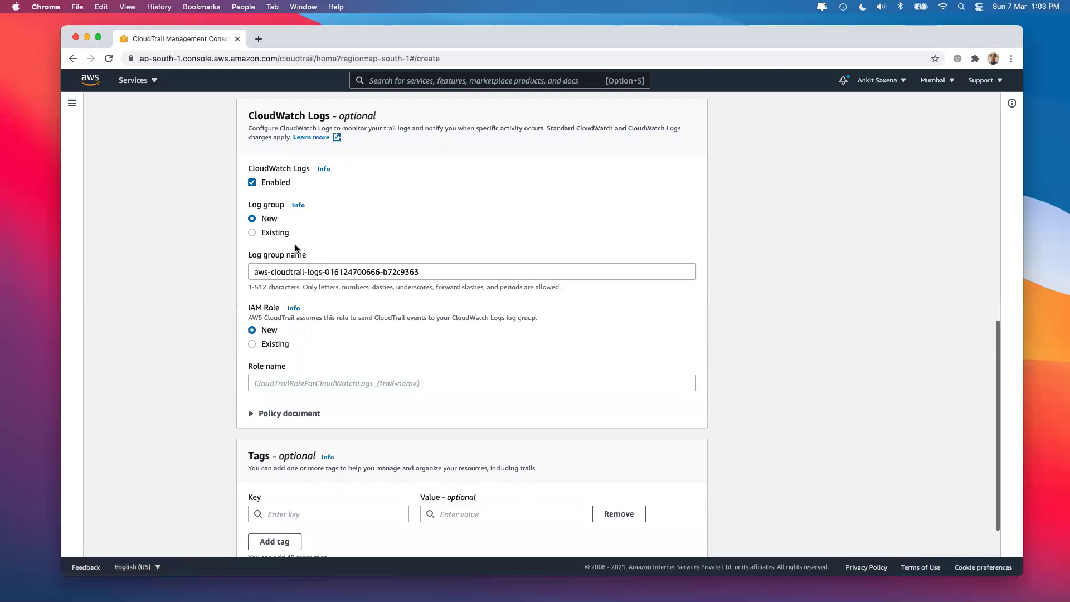
left_click(252, 233)
left_click(253, 218)
left_click(252, 182)
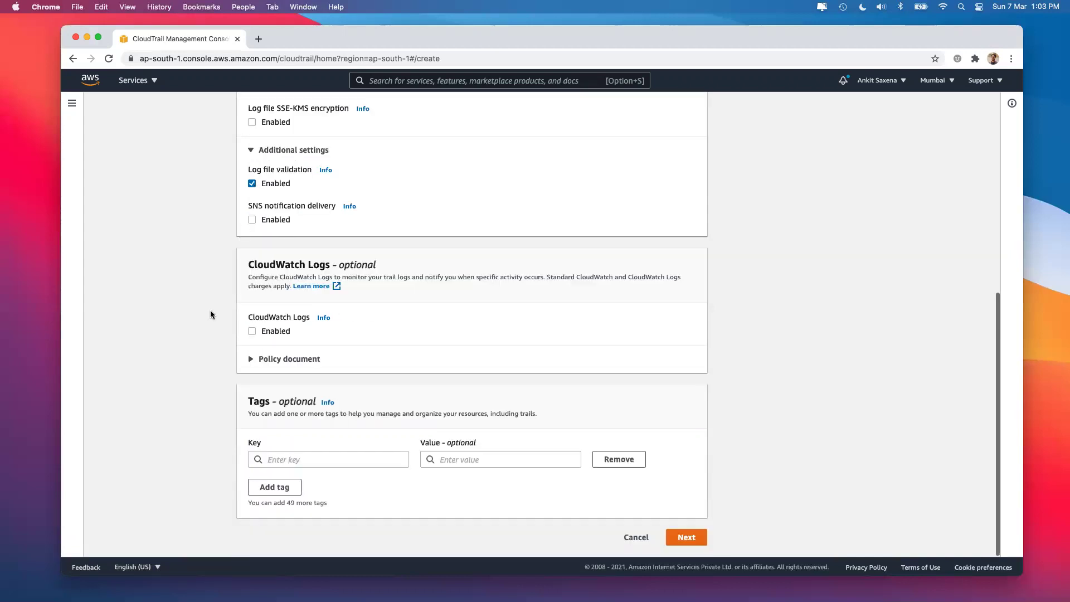
Rename the trail as logAllEventsInMumbai and continue to the choice of log events
left_click(686, 535)
scroll(347, 151, "up", 3)
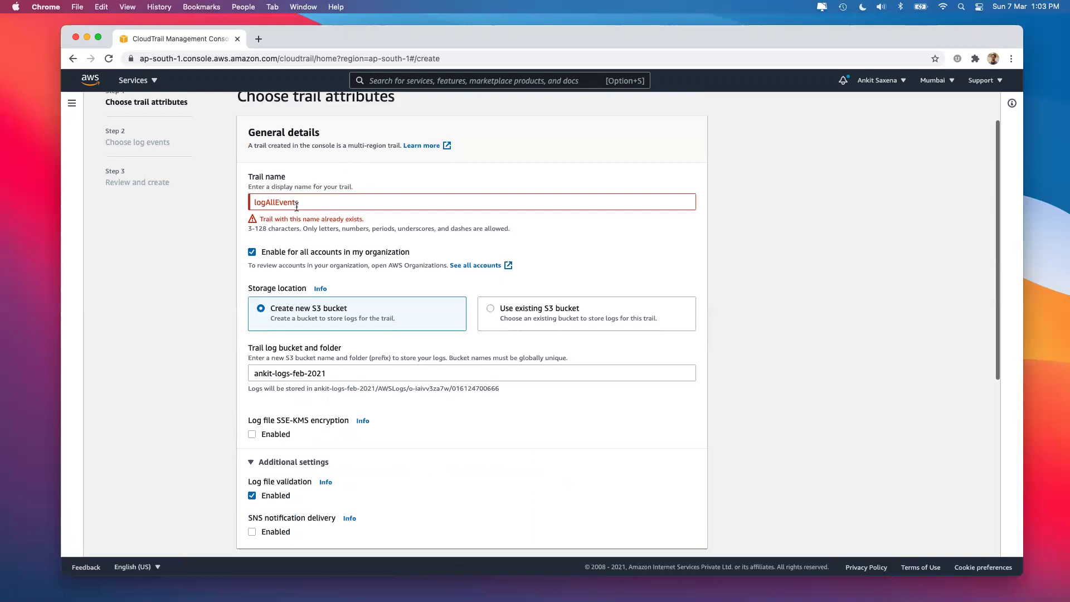
left_click(315, 208)
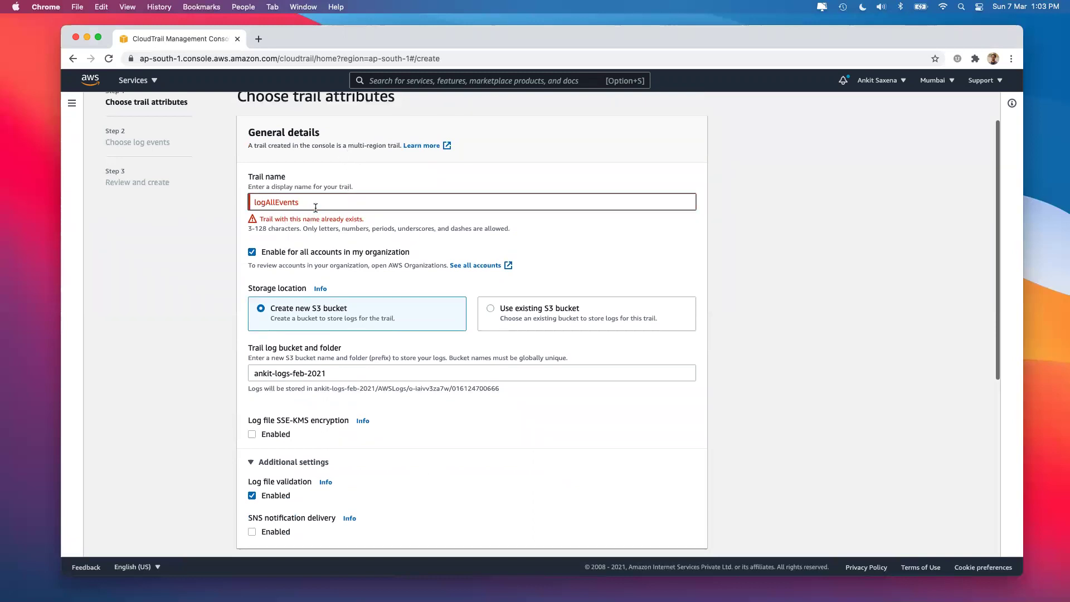
type("In")
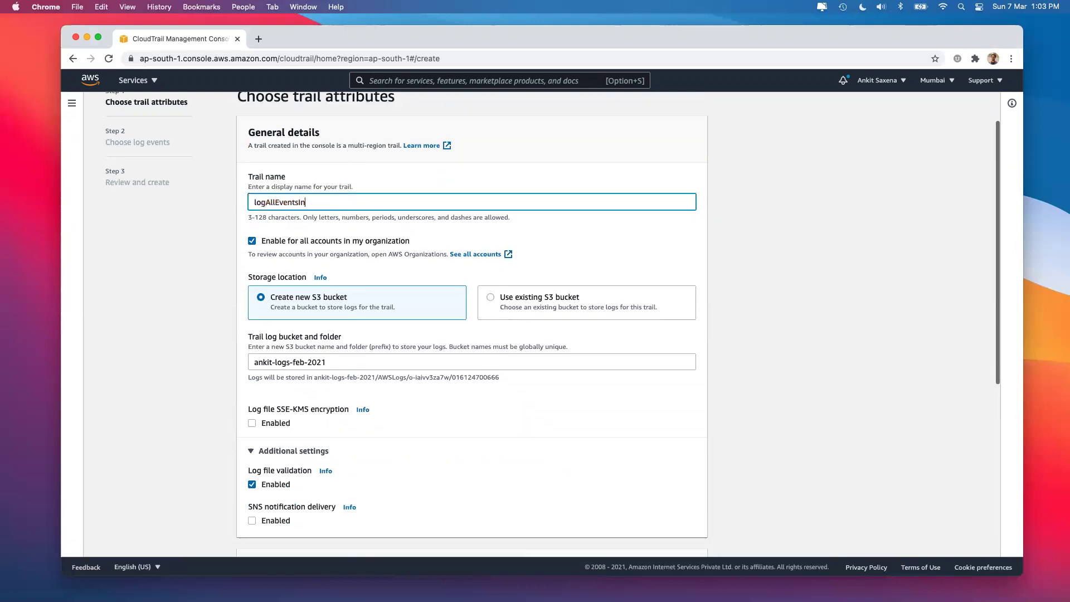
type("Mumbai")
scroll(179, 283, "down", 6)
left_click(686, 535)
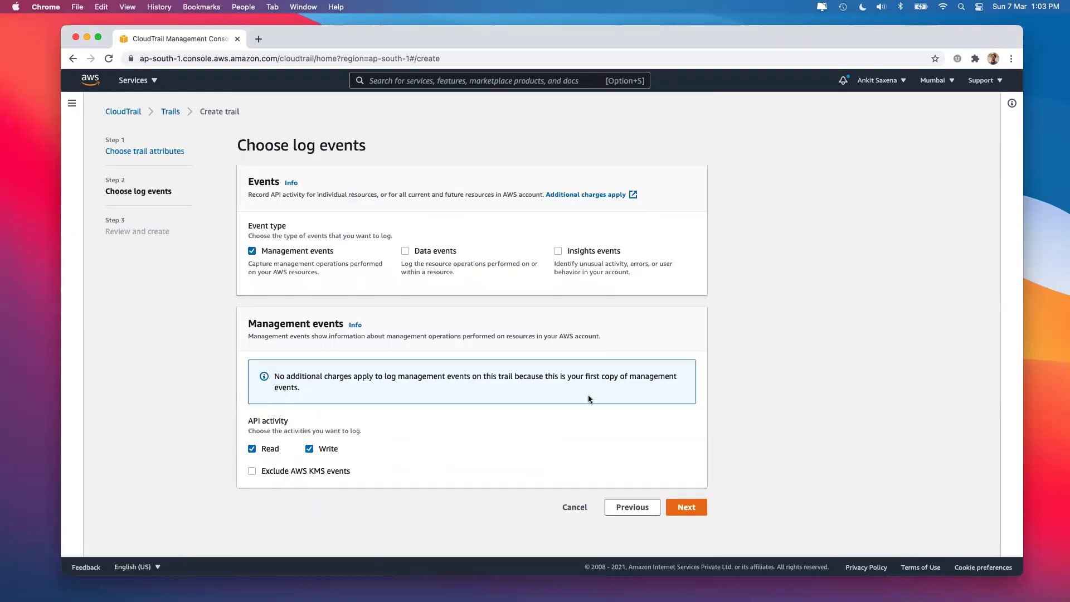
Log management, data and insights events, trying the API activity options and keeping both Read and Write enabled
left_click(406, 252)
left_click(562, 251)
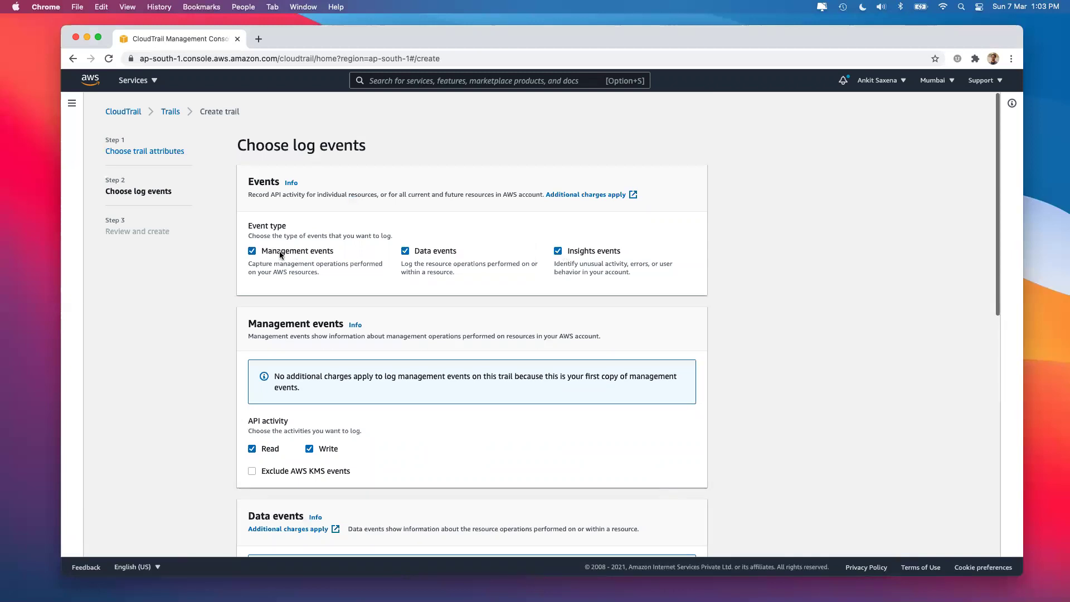
scroll(441, 138, "down", 3)
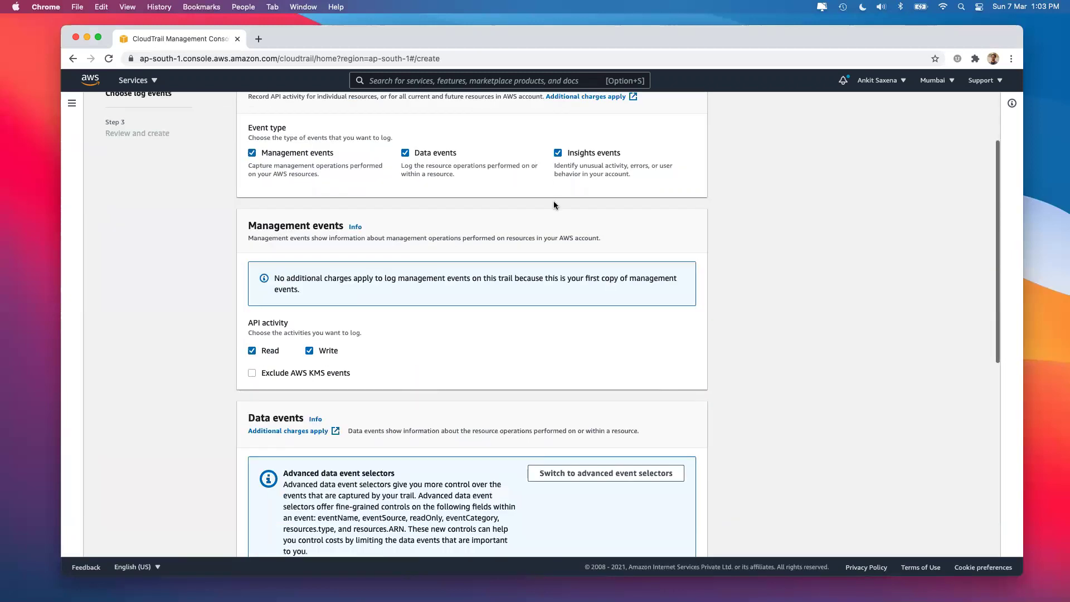
left_click(253, 351)
left_click(308, 351)
left_click(308, 351)
left_click(252, 350)
scroll(390, 446, "down", 10)
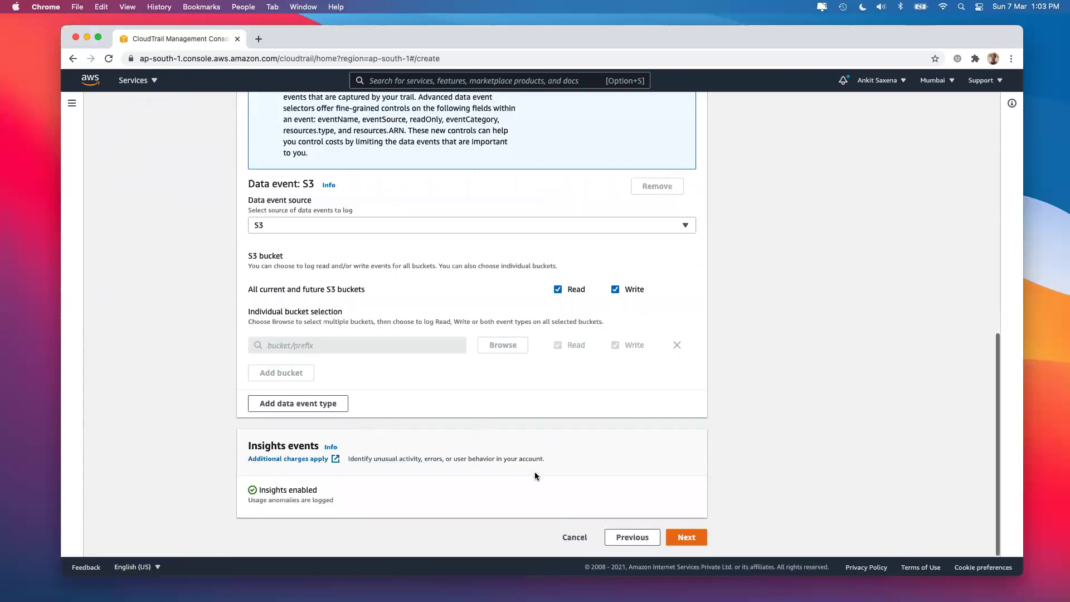
Continue to the review of the trail settings and create the trail
left_click(686, 537)
scroll(527, 327, "down", 10)
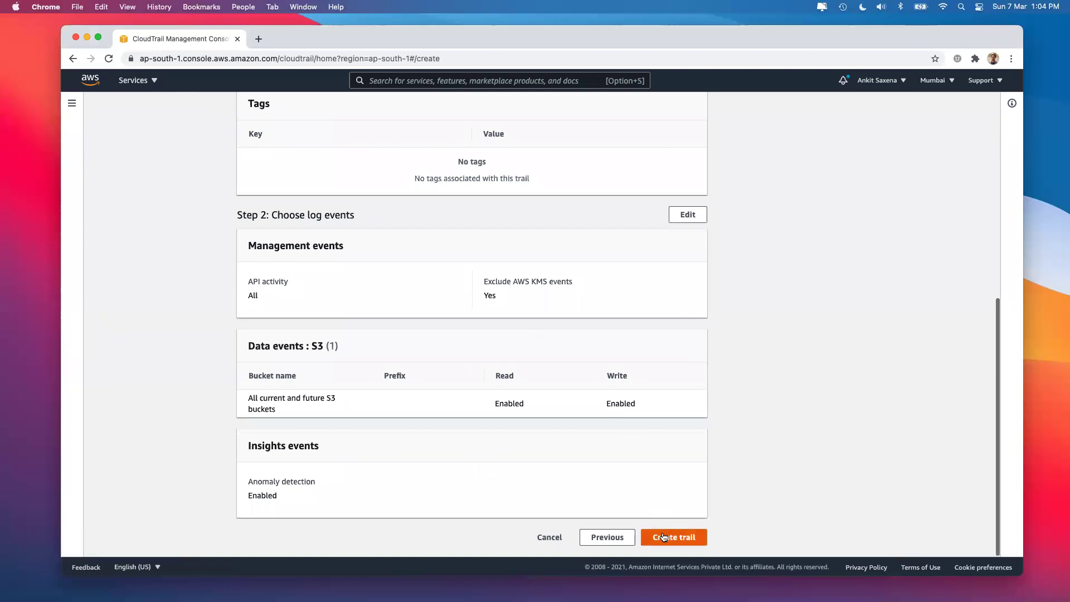
left_click(691, 534)
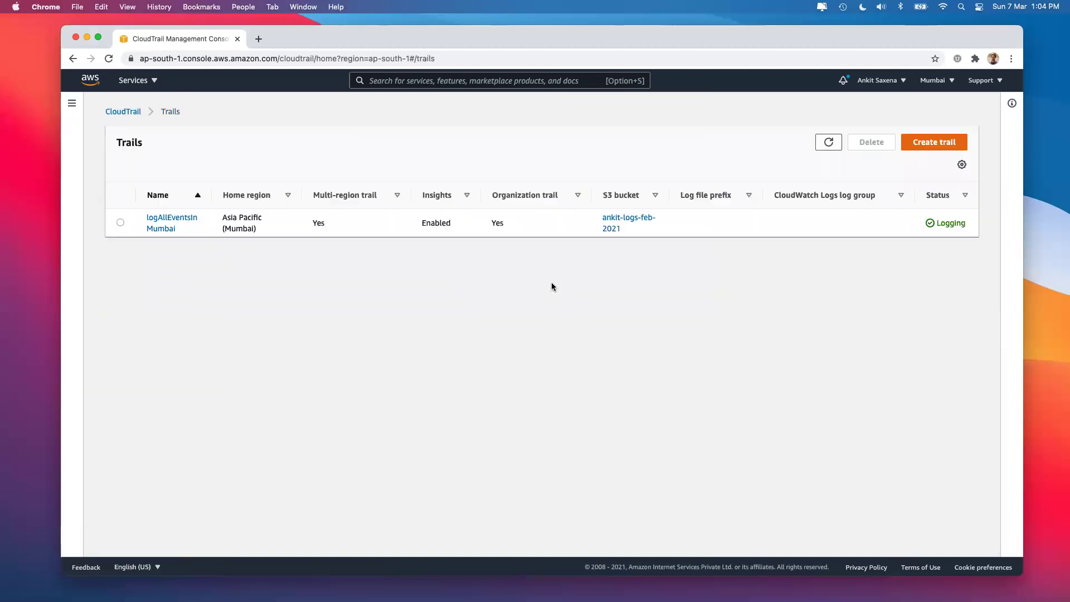
Open the new trail's S3 log location in a separate browser tab and go to its bucket
right_click(613, 215)
left_click(641, 221)
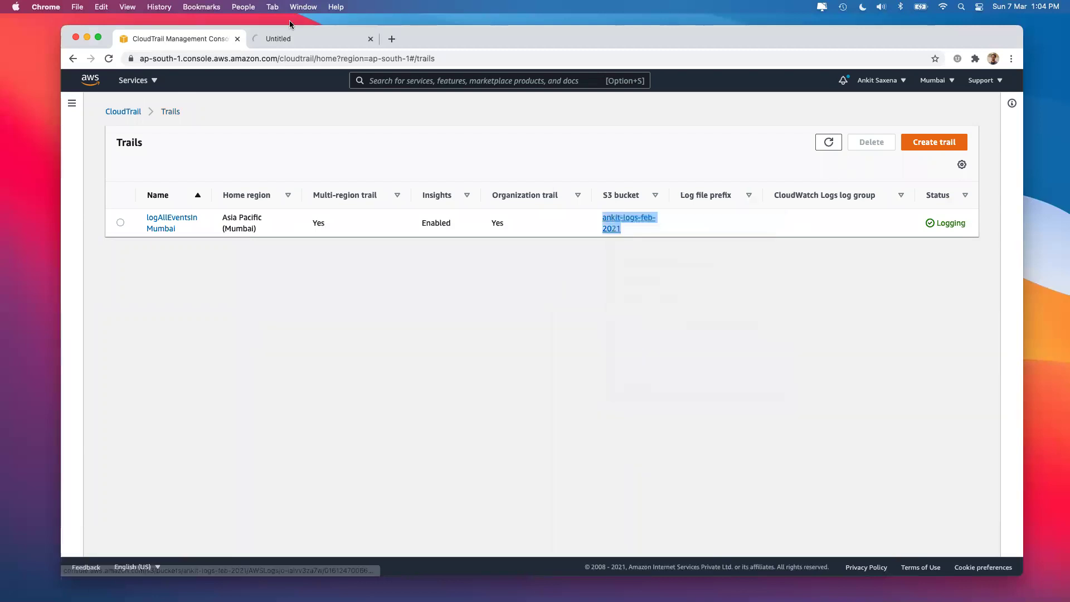
left_click(305, 38)
left_click_drag(279, 59, 352, 59)
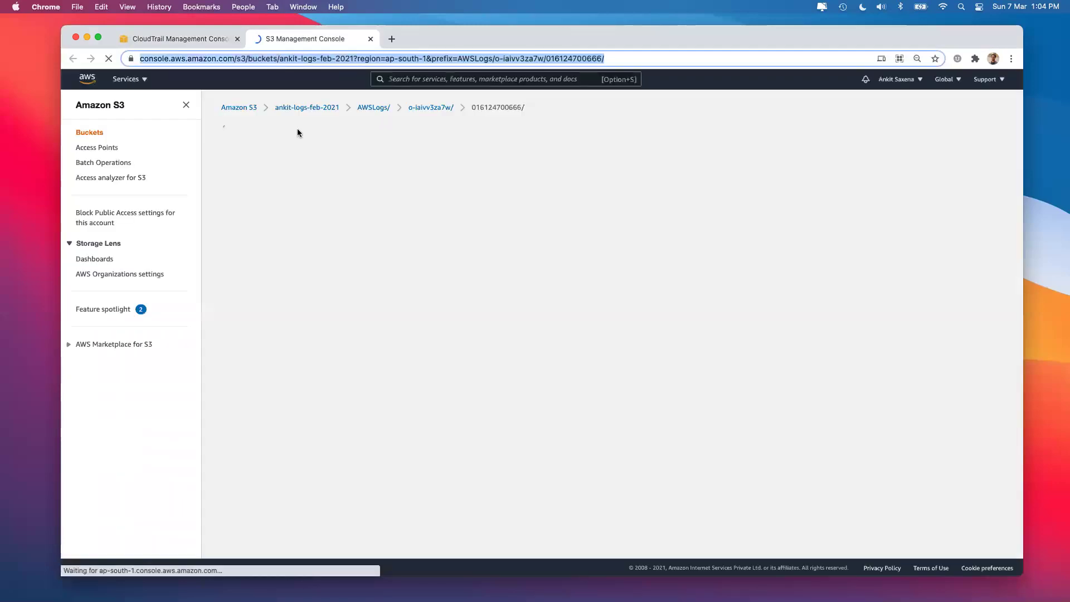
left_click(293, 108)
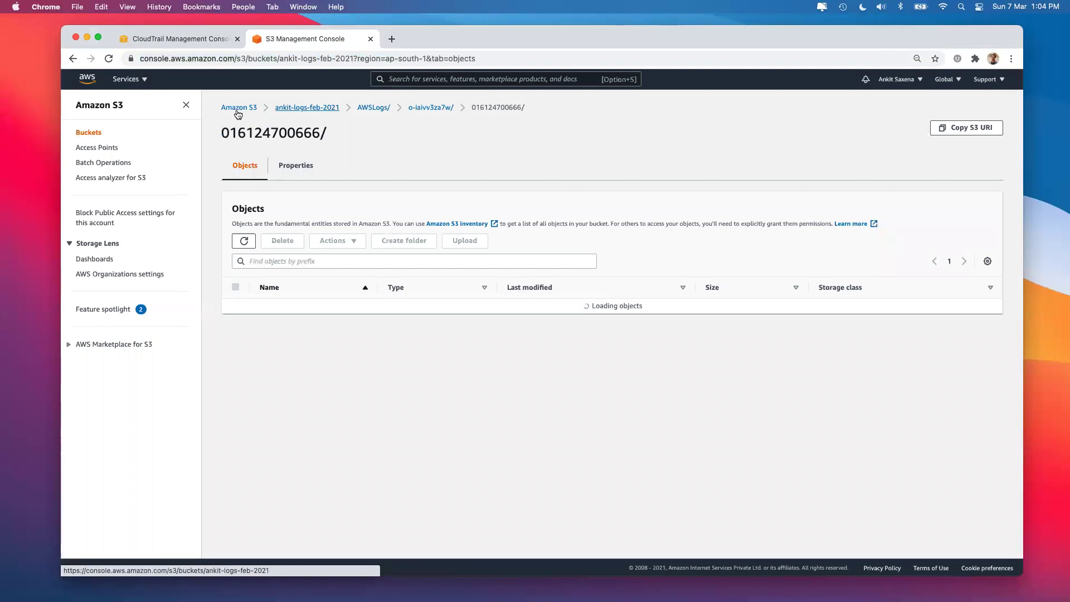
Go to the list of all S3 buckets and sort it by creation date, newest first
left_click(237, 109)
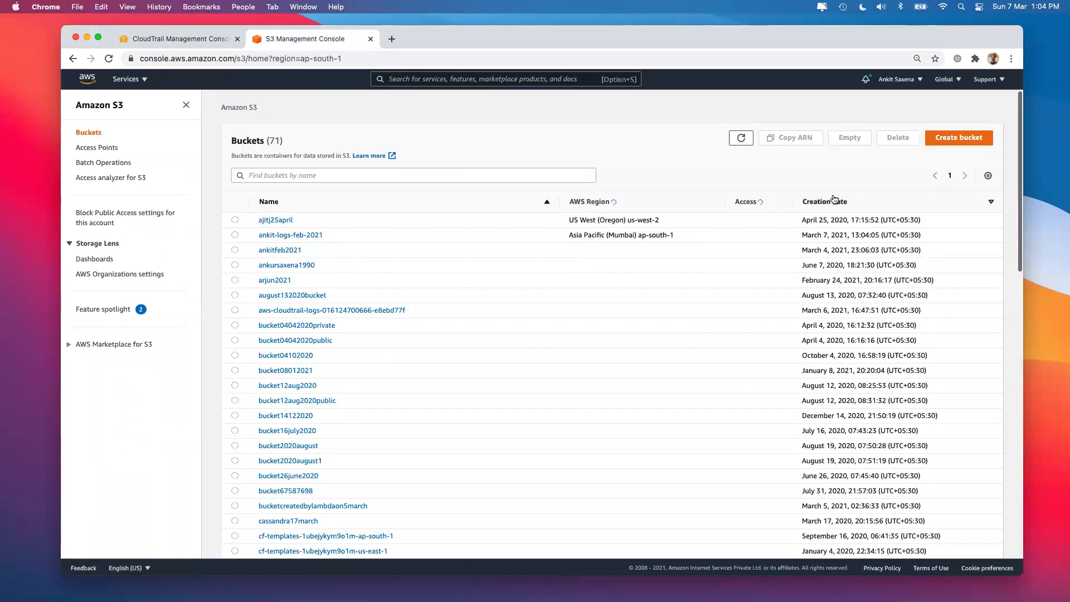
left_click(835, 199)
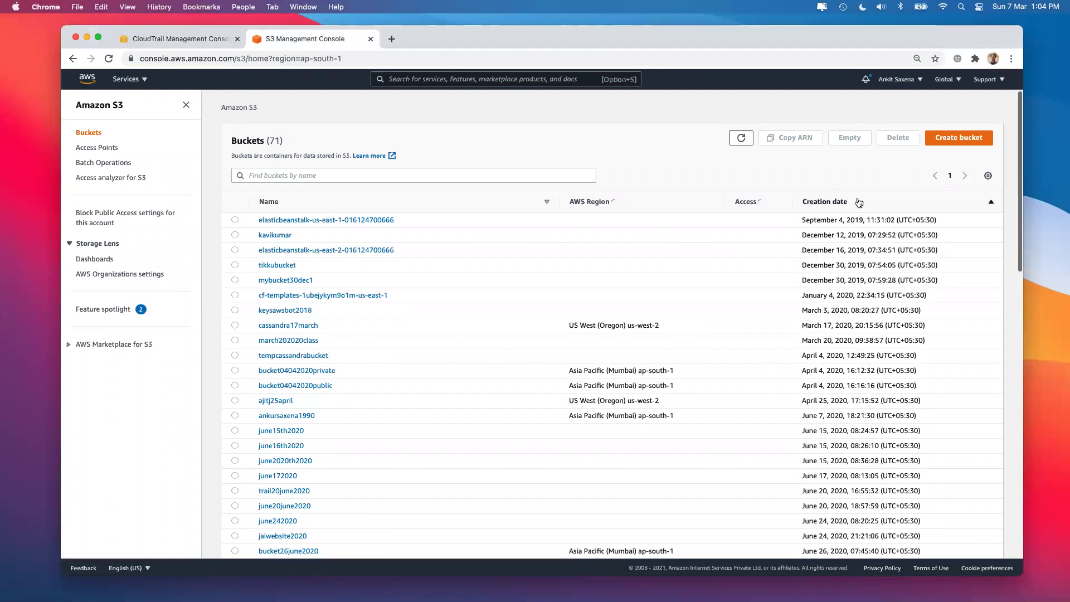
left_click(859, 202)
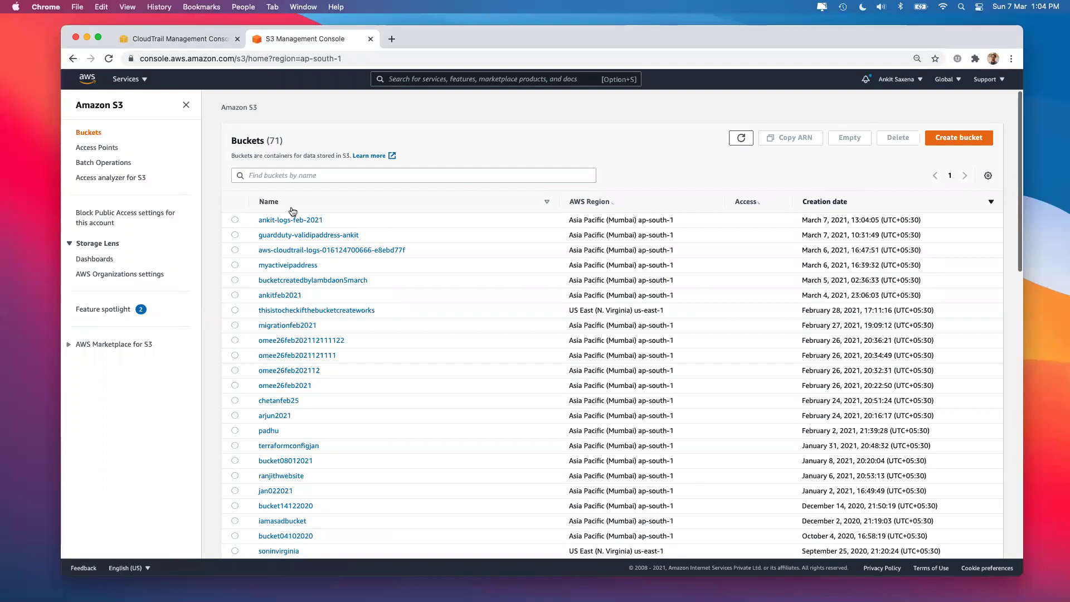
Open the newest log bucket, go through AWSLogs and the account folder to the CloudTrail folder, and refresh its object list
left_click(286, 220)
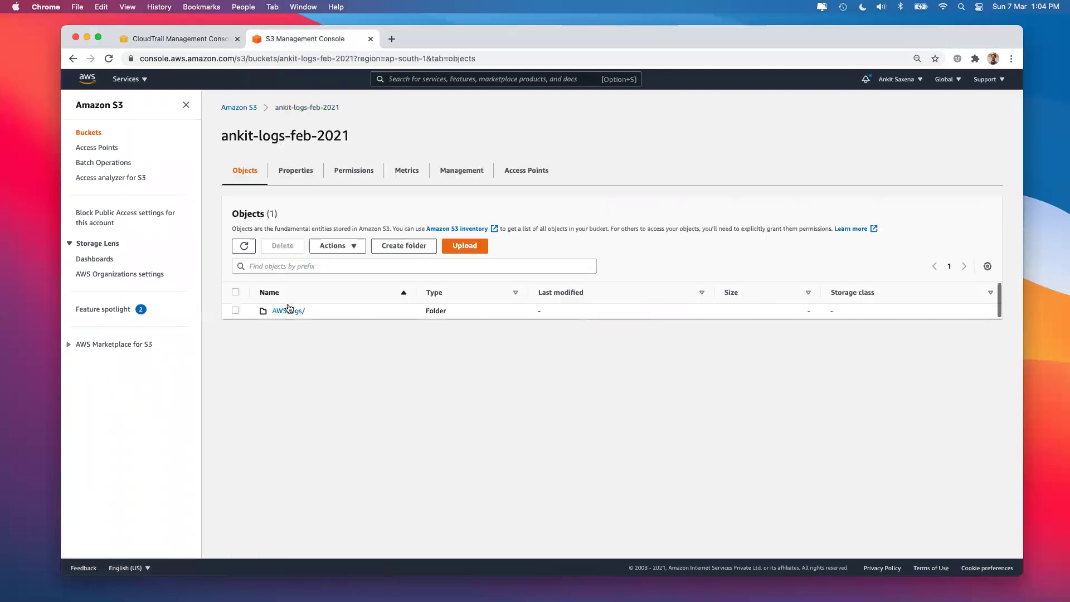
left_click(288, 310)
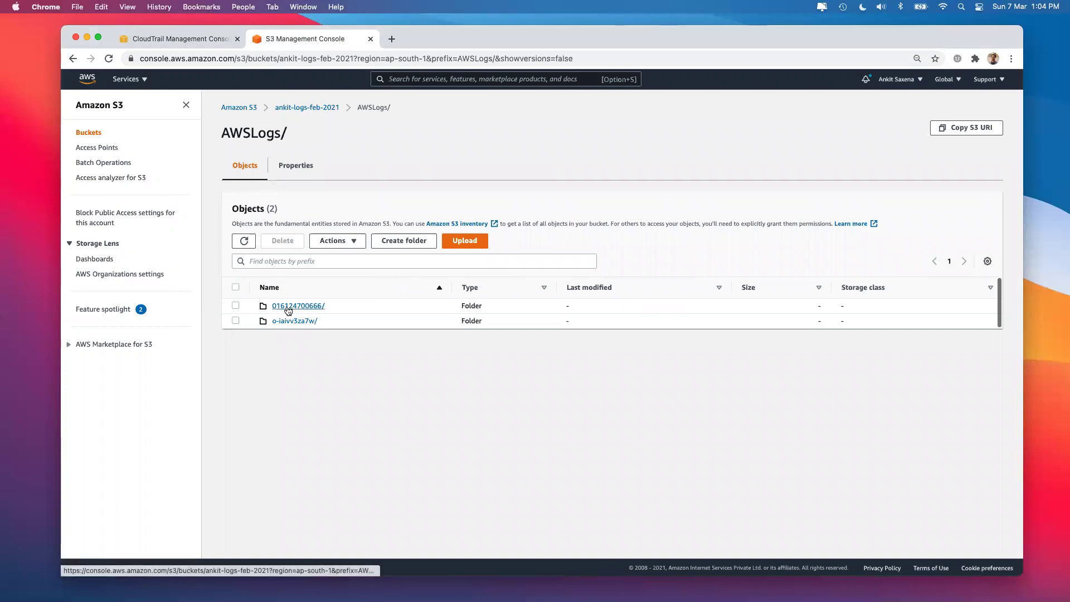
left_click(290, 306)
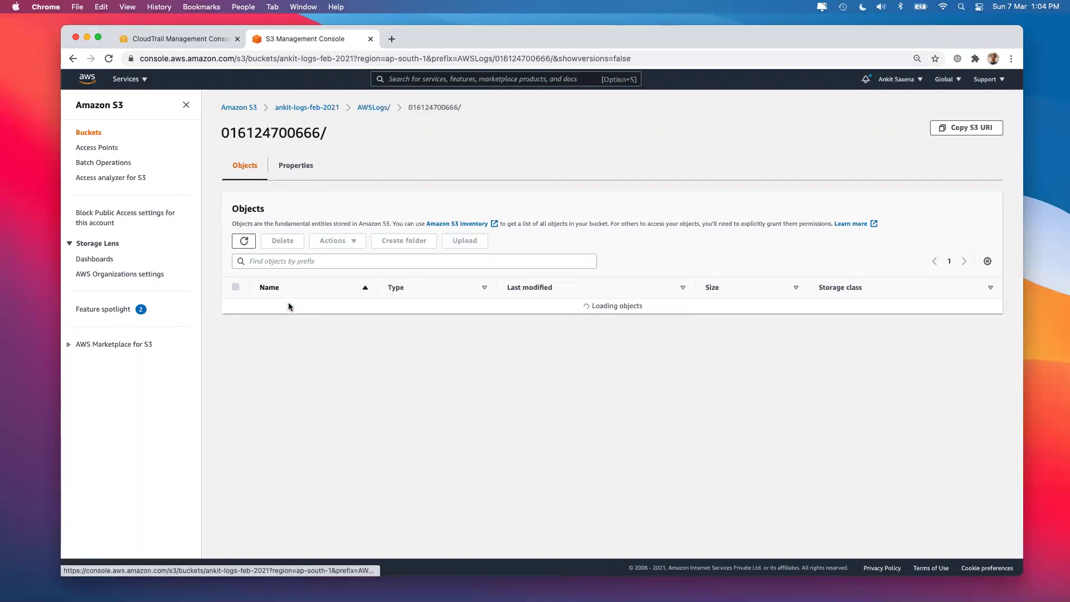
left_click(288, 336)
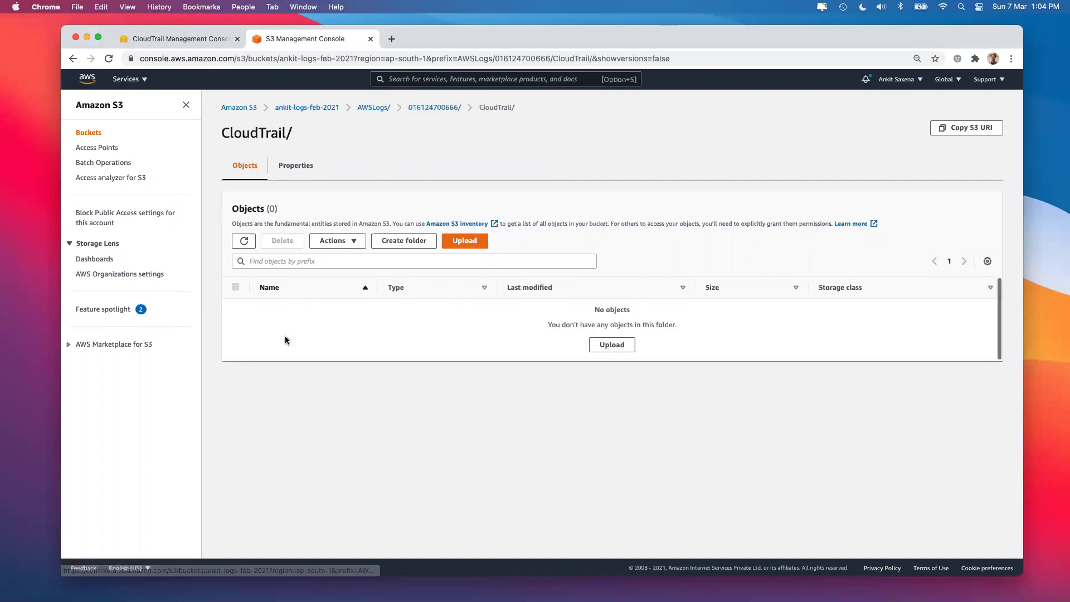
left_click(244, 244)
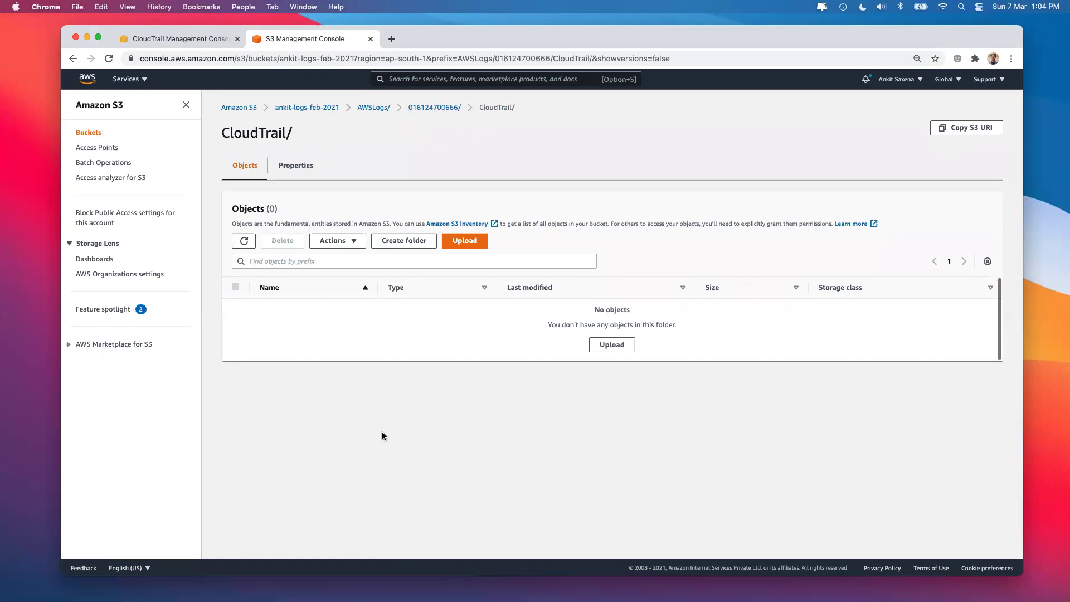
Return to the CloudTrail trails list and delete the logAllEventsInMumbai trail
left_click(196, 40)
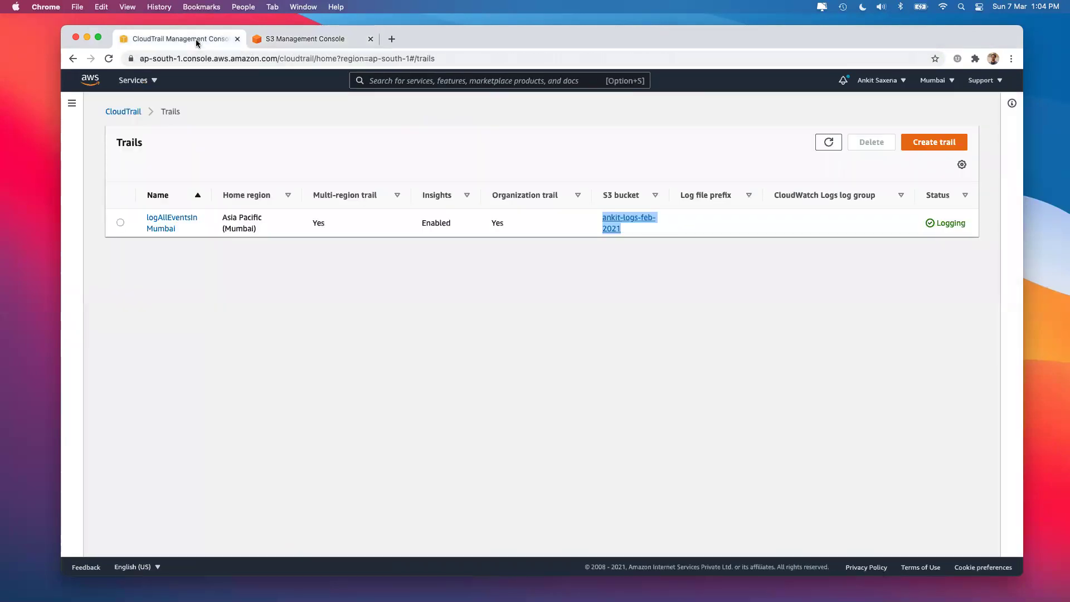
left_click(124, 112)
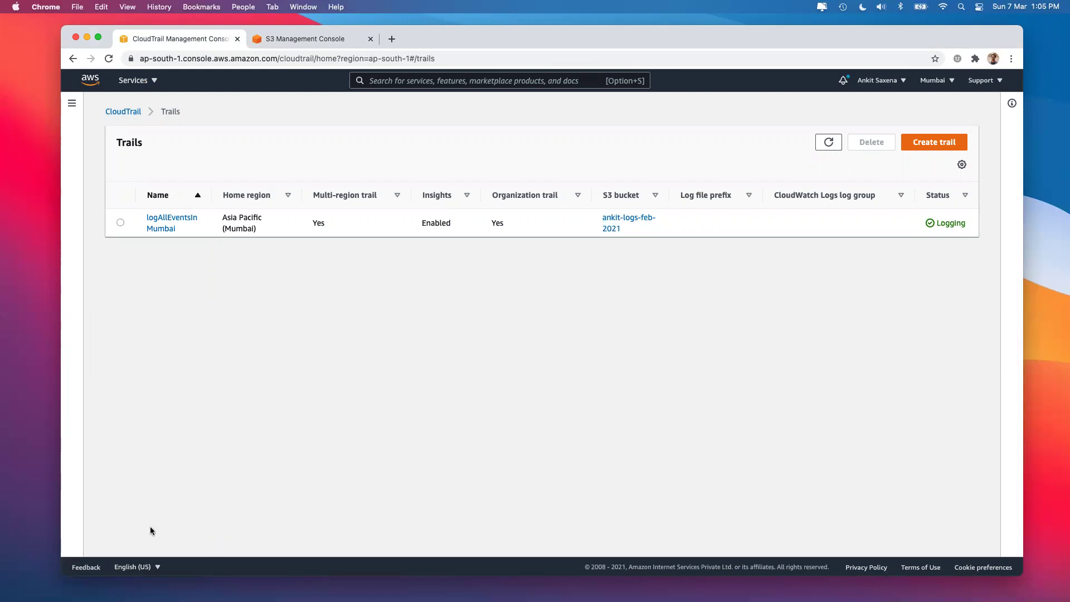
left_click(120, 223)
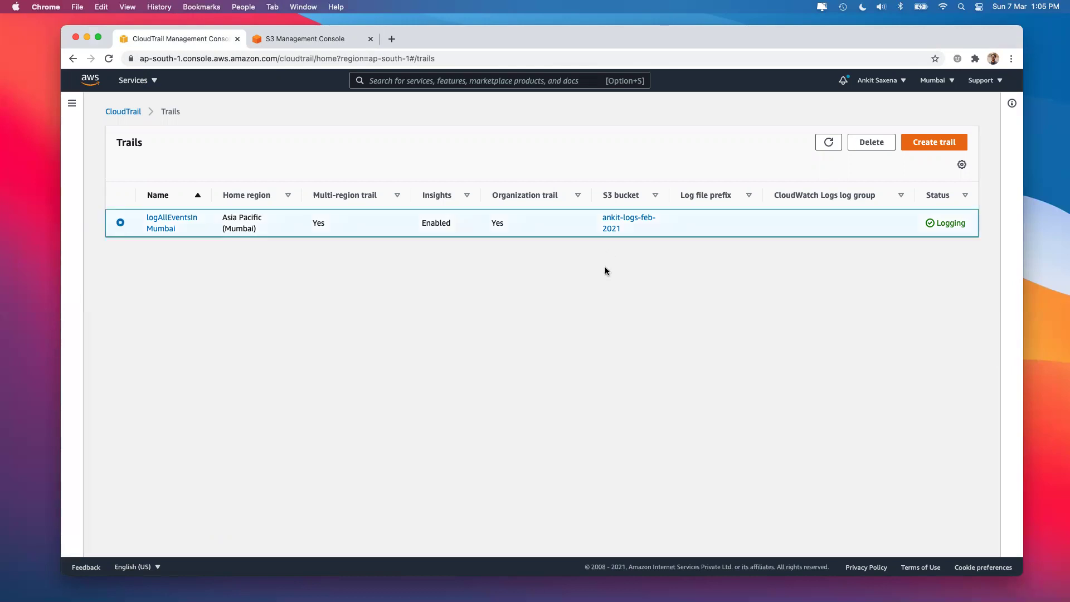
left_click(871, 142)
left_click(669, 190)
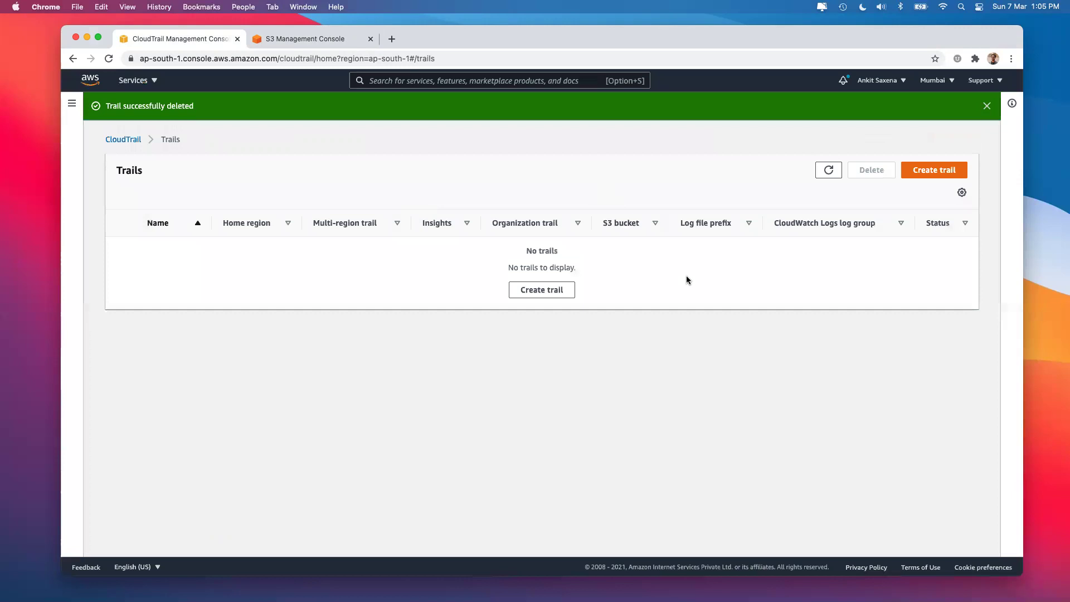